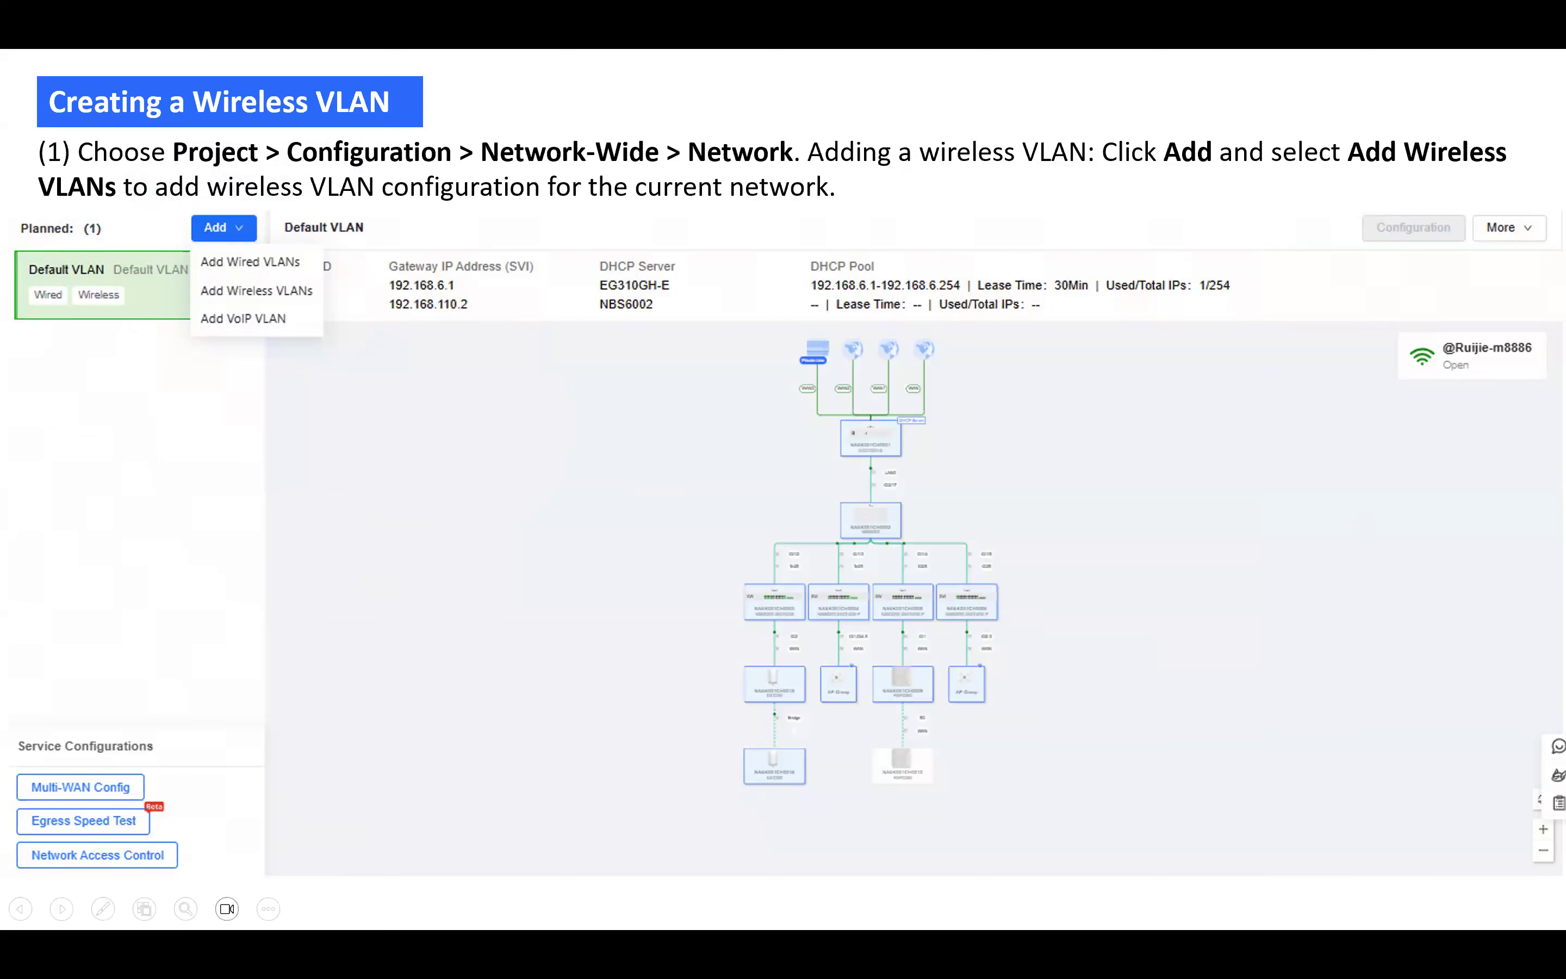
- Advance the slideshow two slides to the step (3) wireless VLAN configuration slide
key("Right")
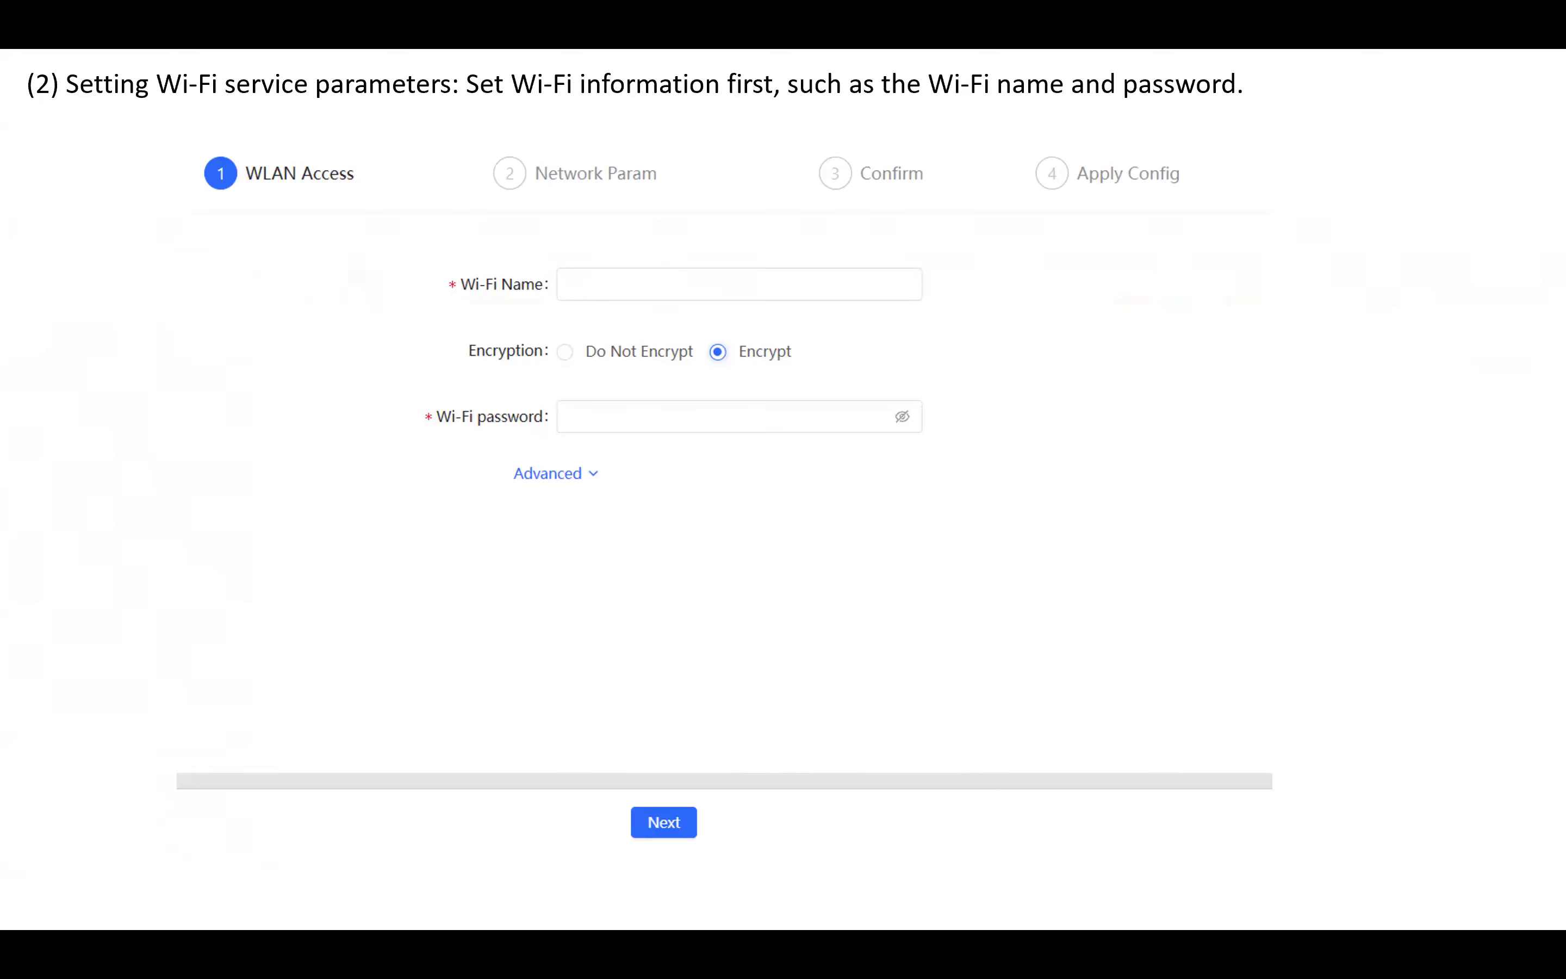
key("Right")
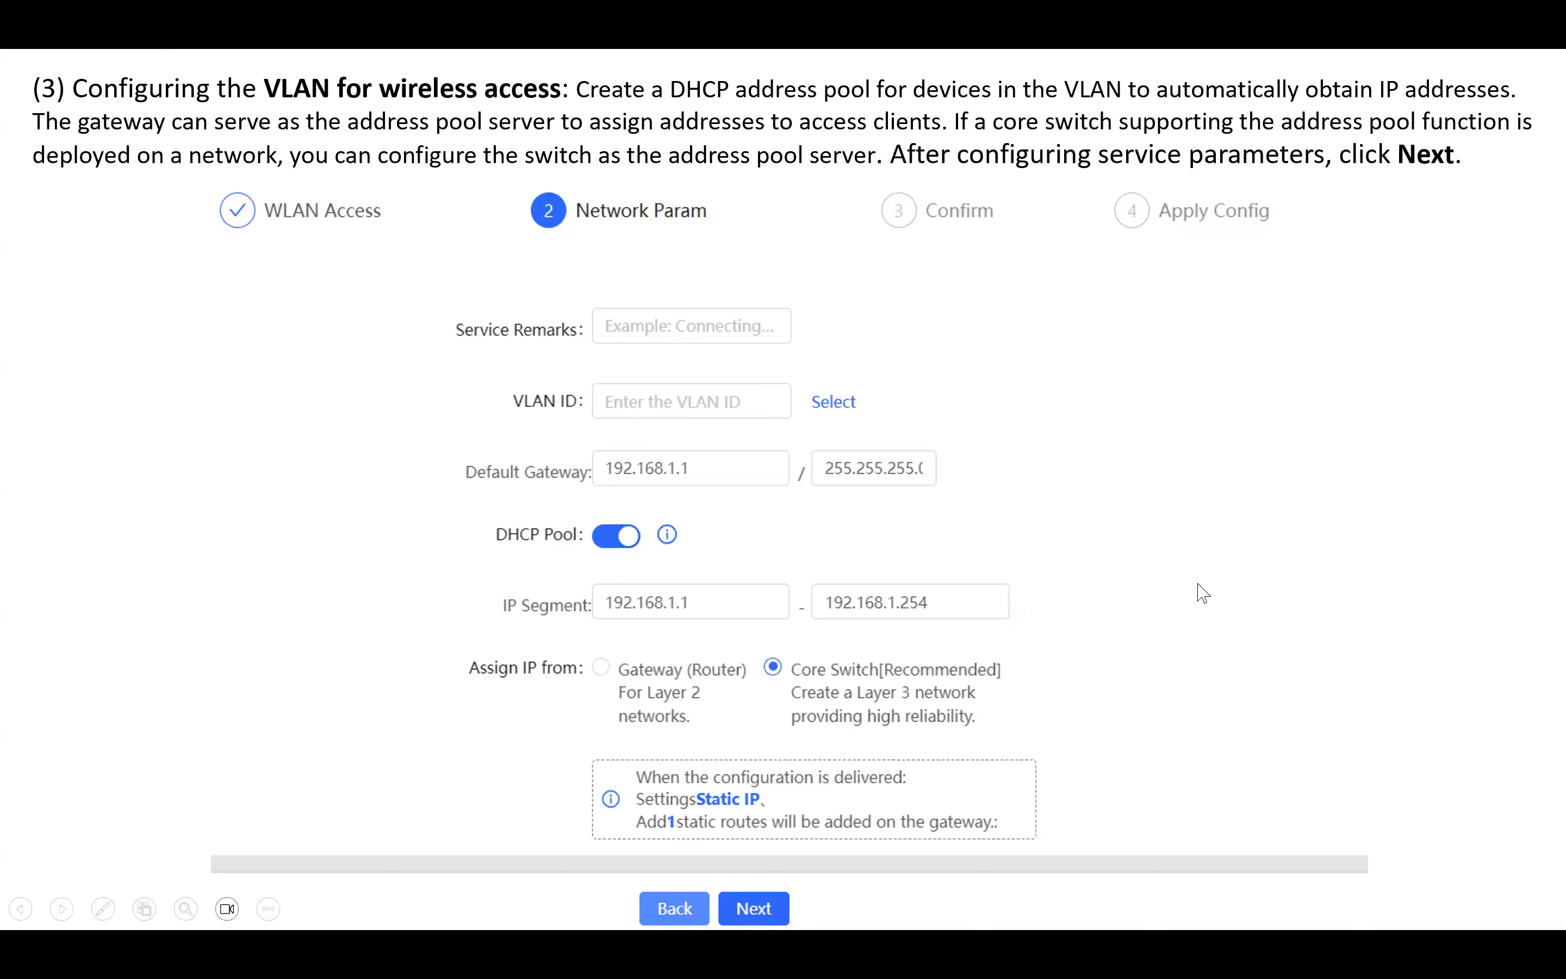
- Advance past the WLAN Confirm slide to 'Creating a Wired VLAN' and bring up the window switcher
key("Right")
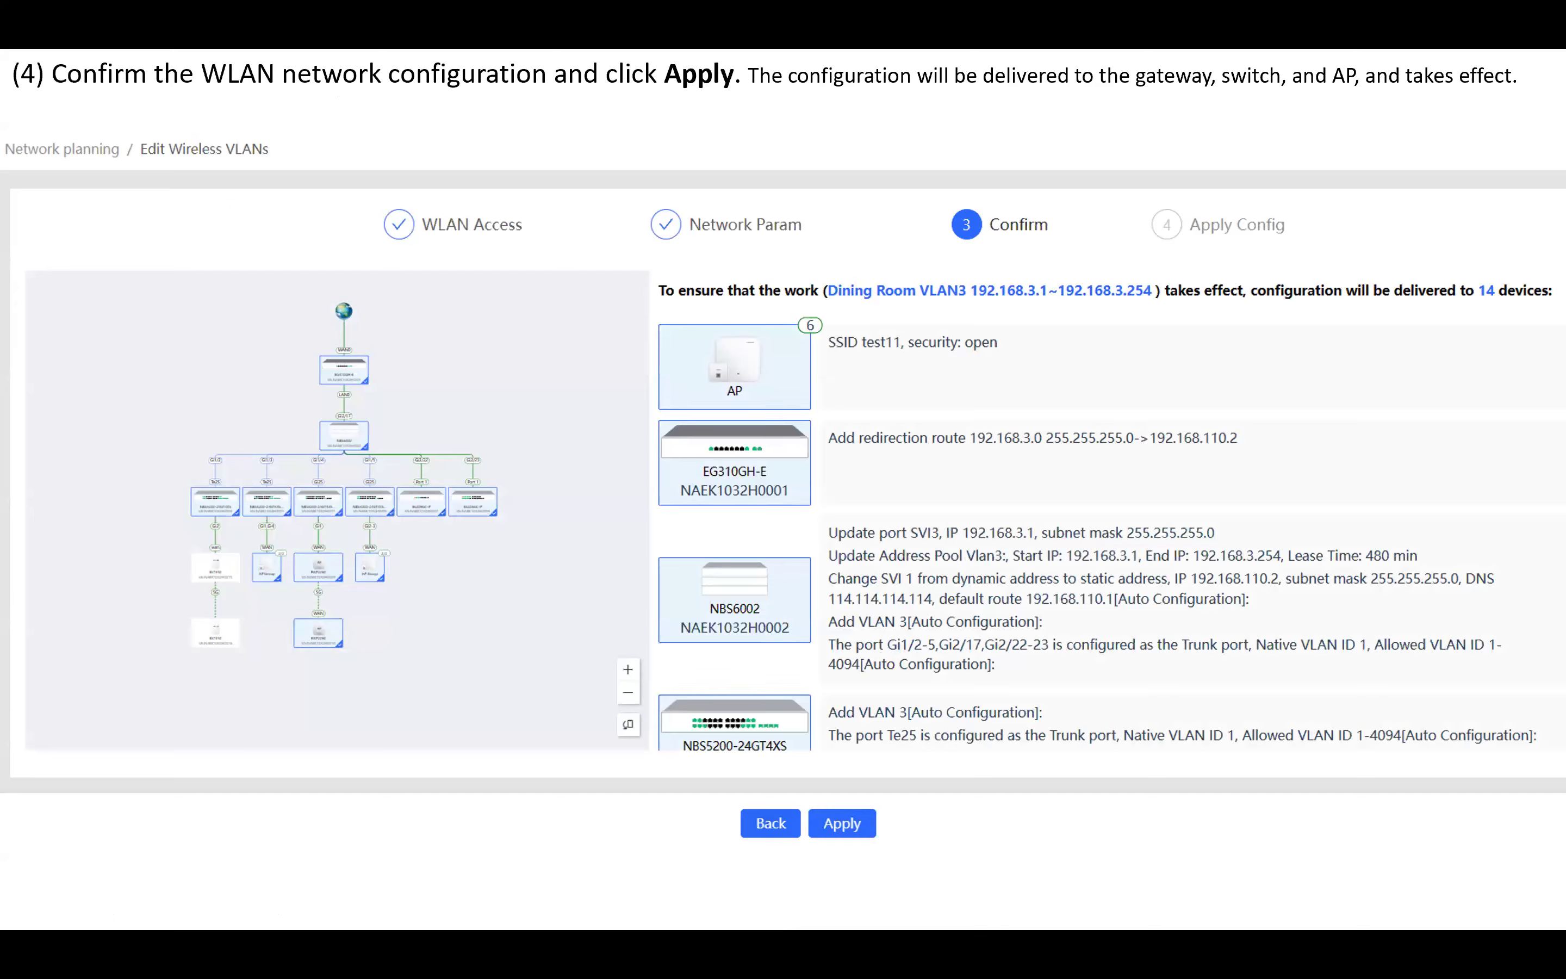
left_click(1348, 729)
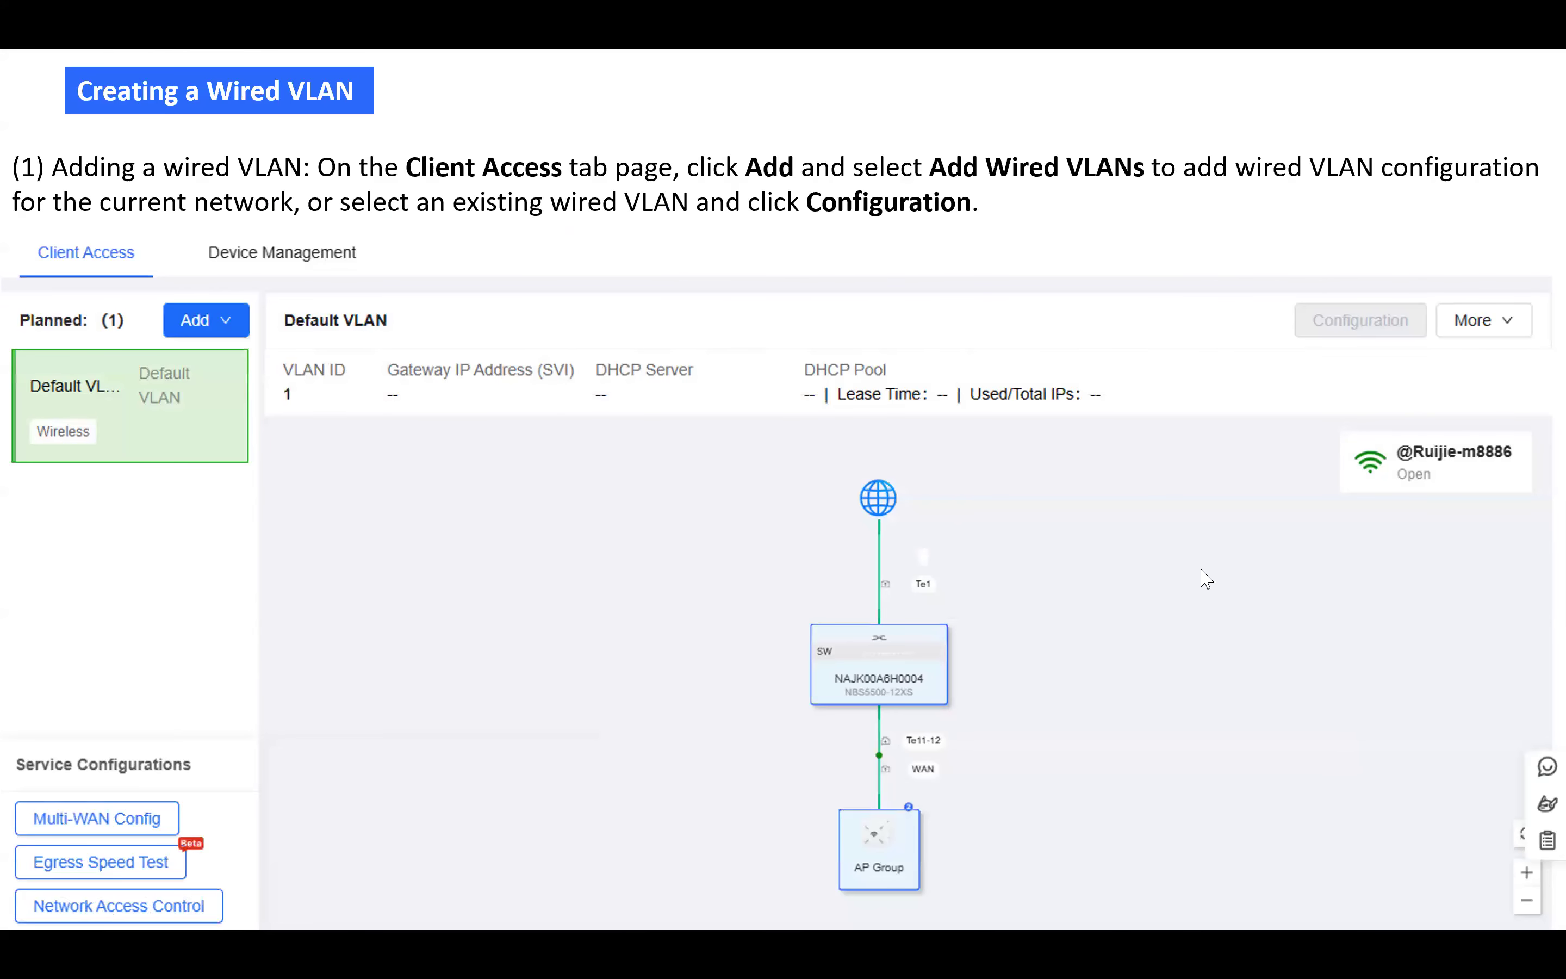
key("alt+Tab")
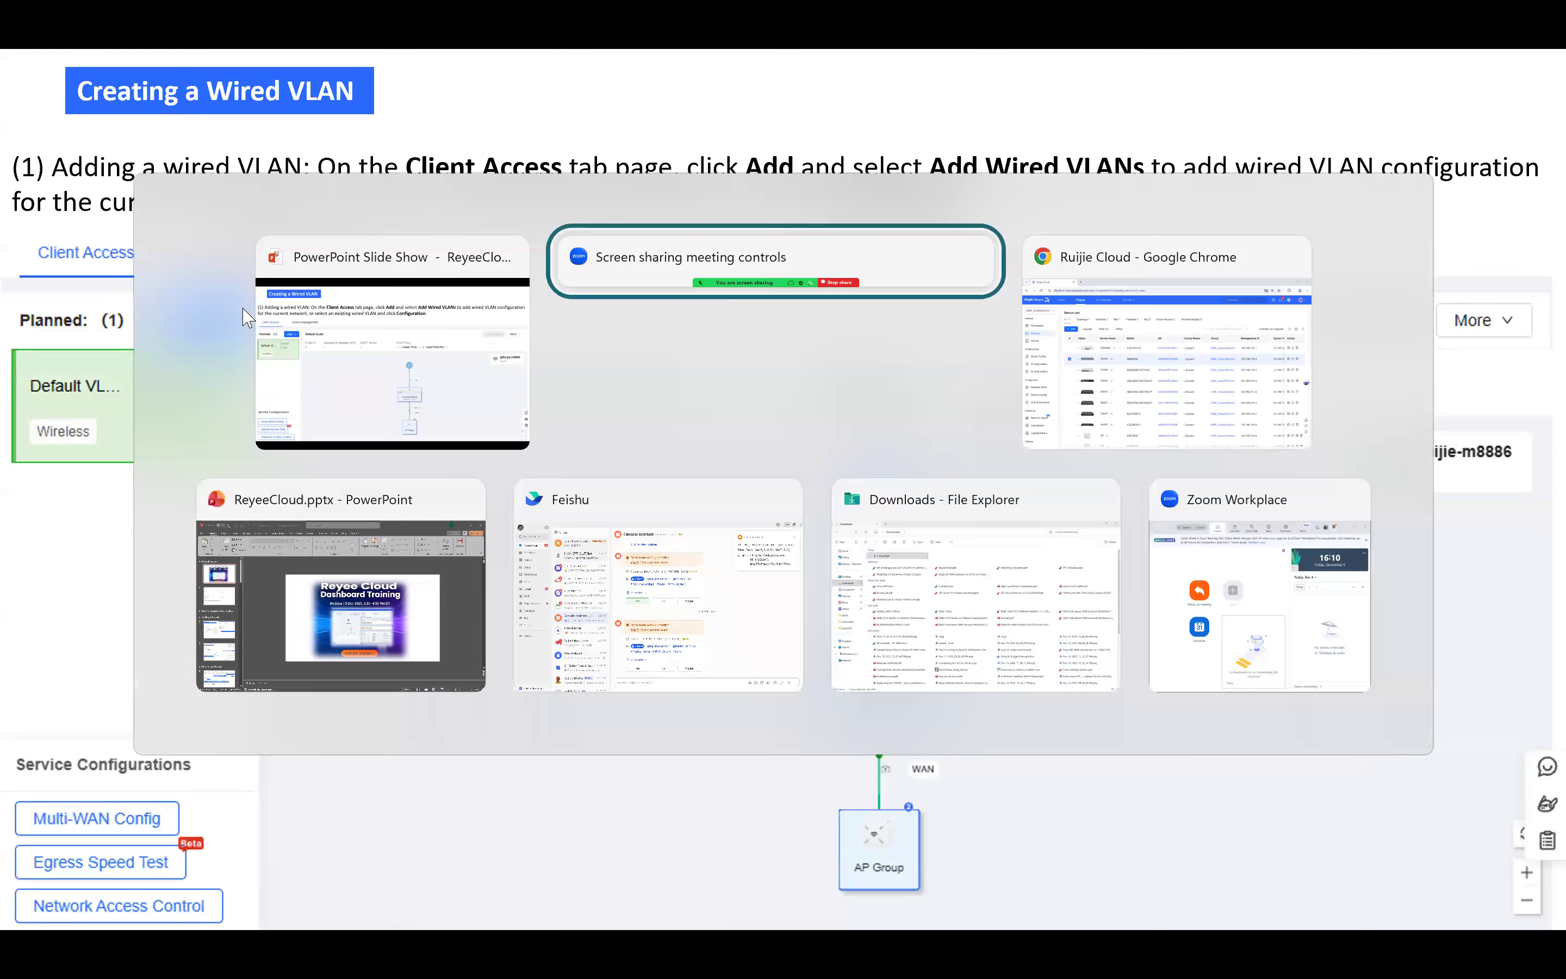
- In Ruijie Cloud, start Add Wi-Fi Network from Network-Wide > Network, then close the wizard
key("alt+Tab")
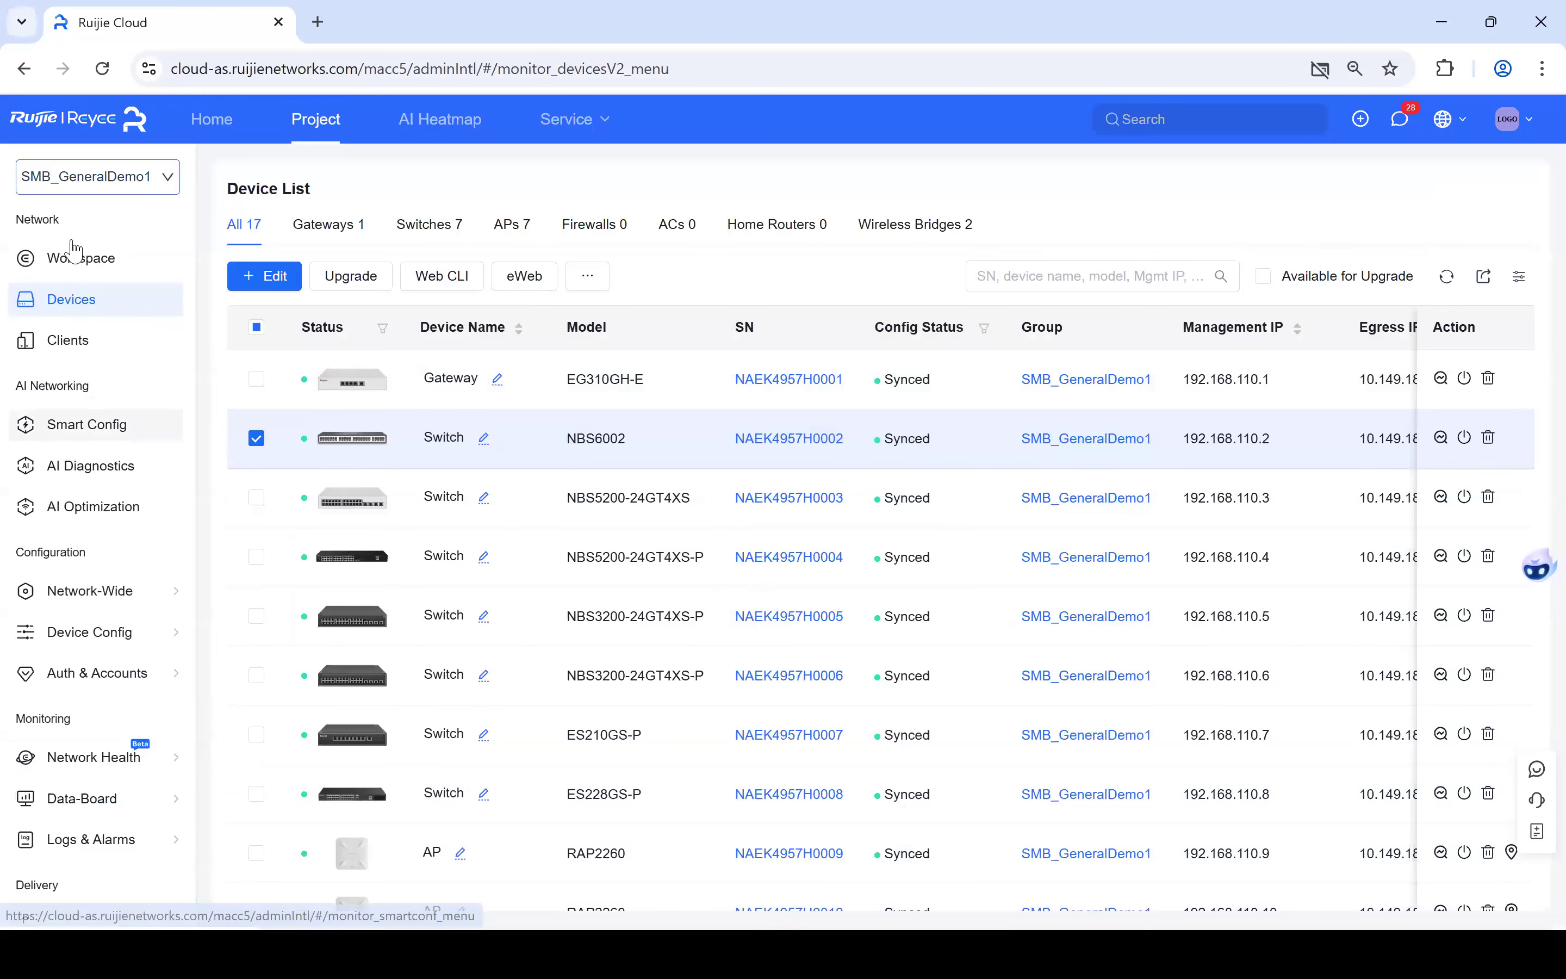
left_click(76, 261)
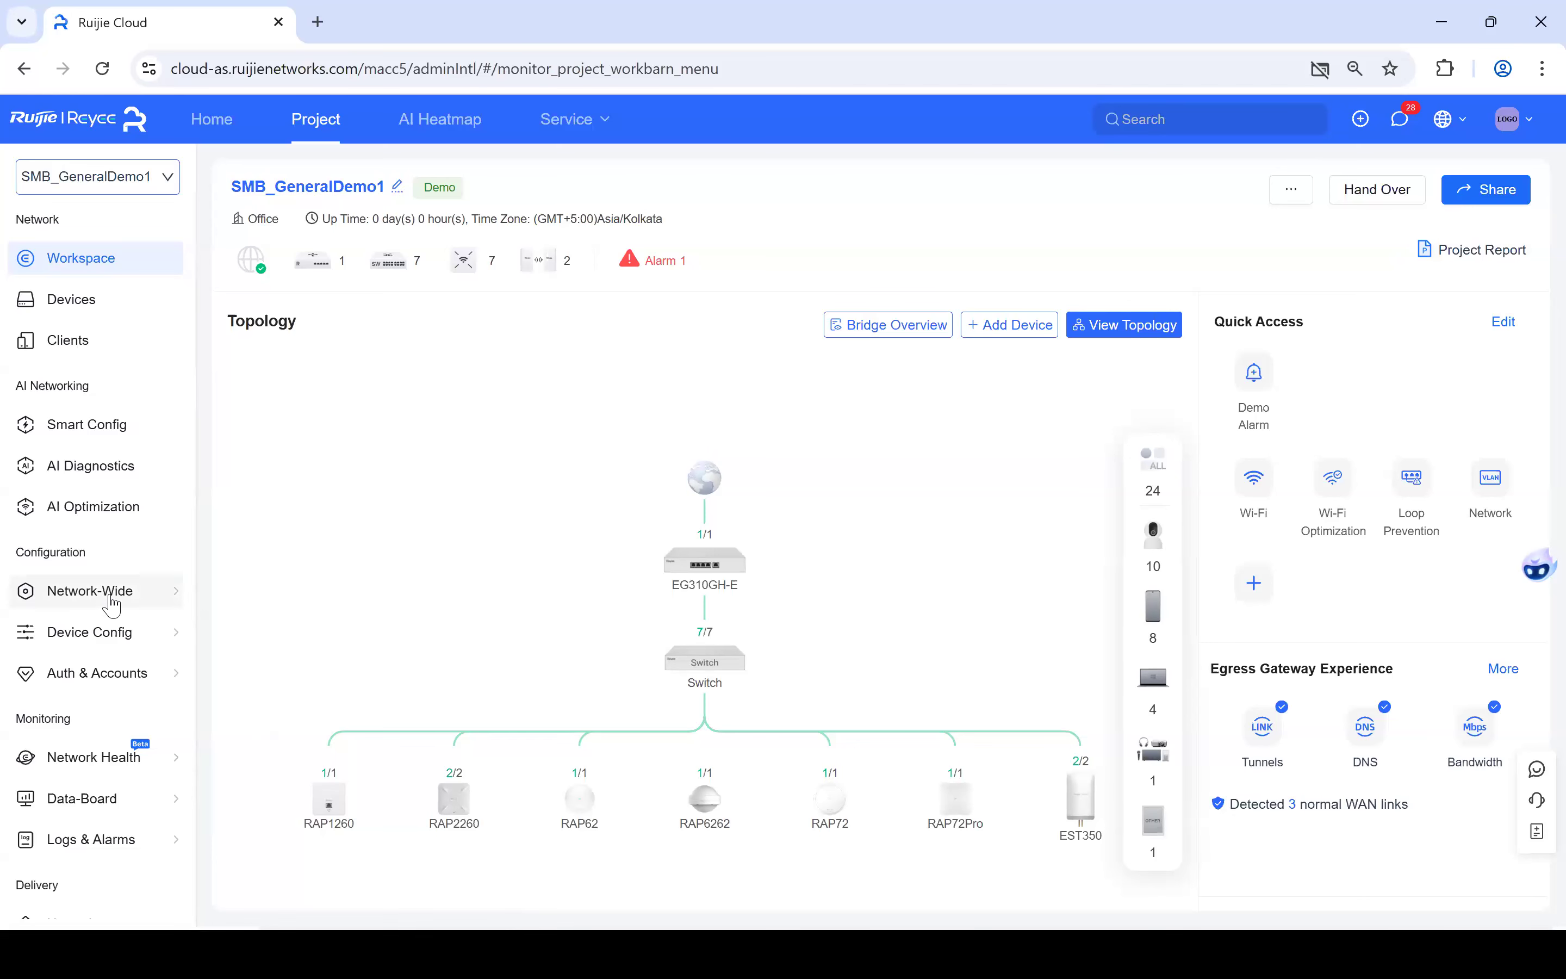
left_click(112, 606)
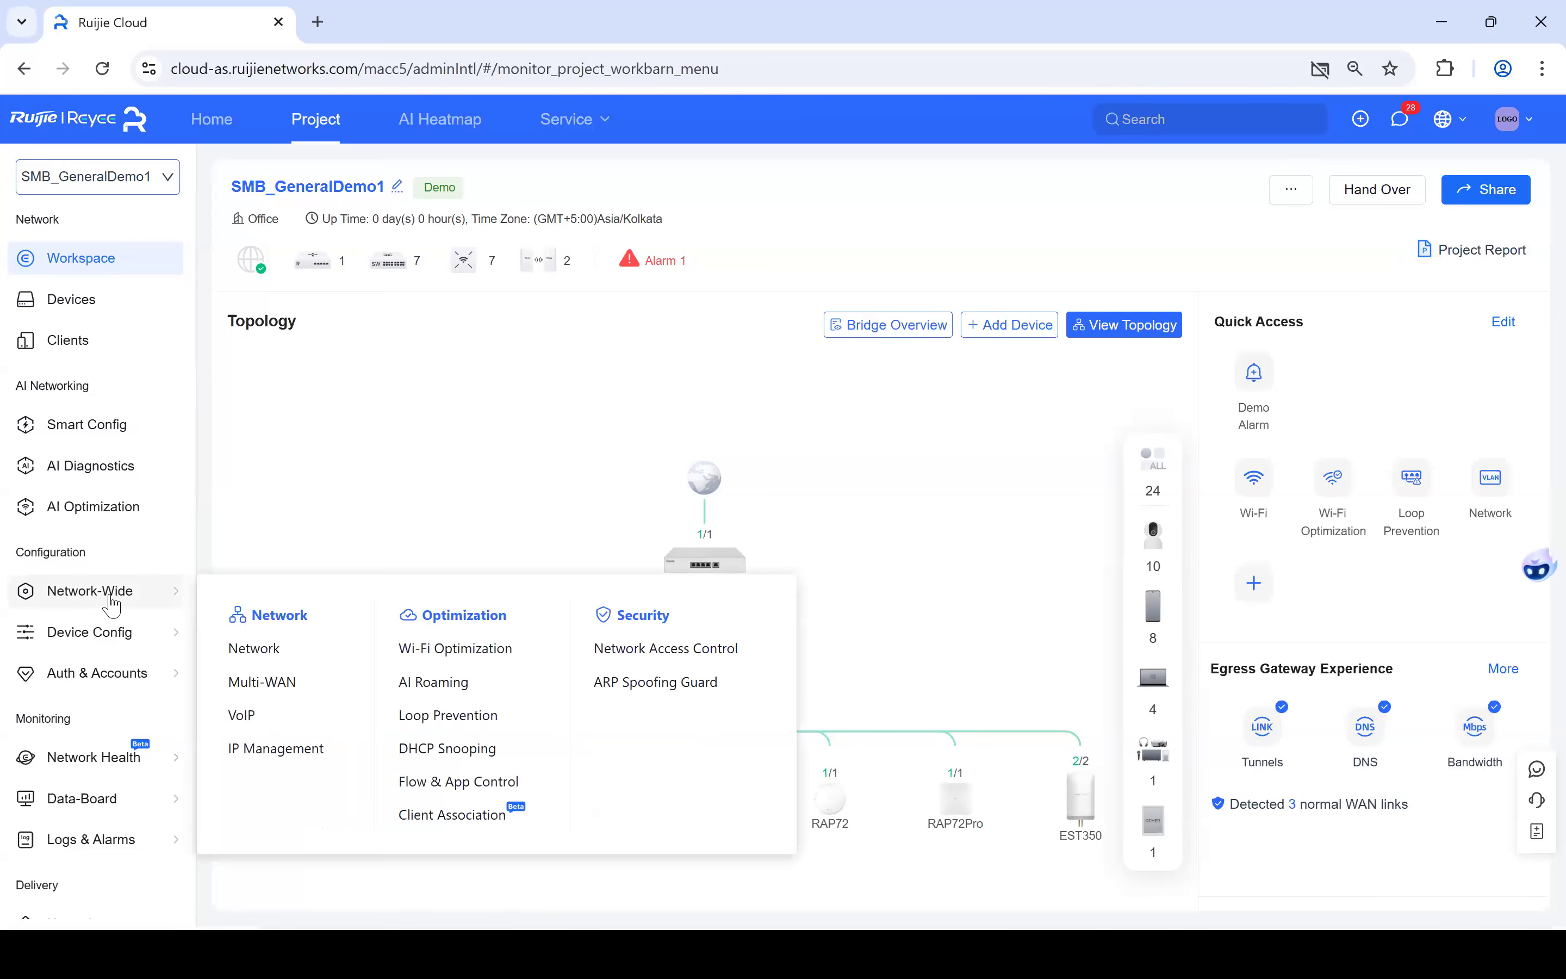
left_click(276, 654)
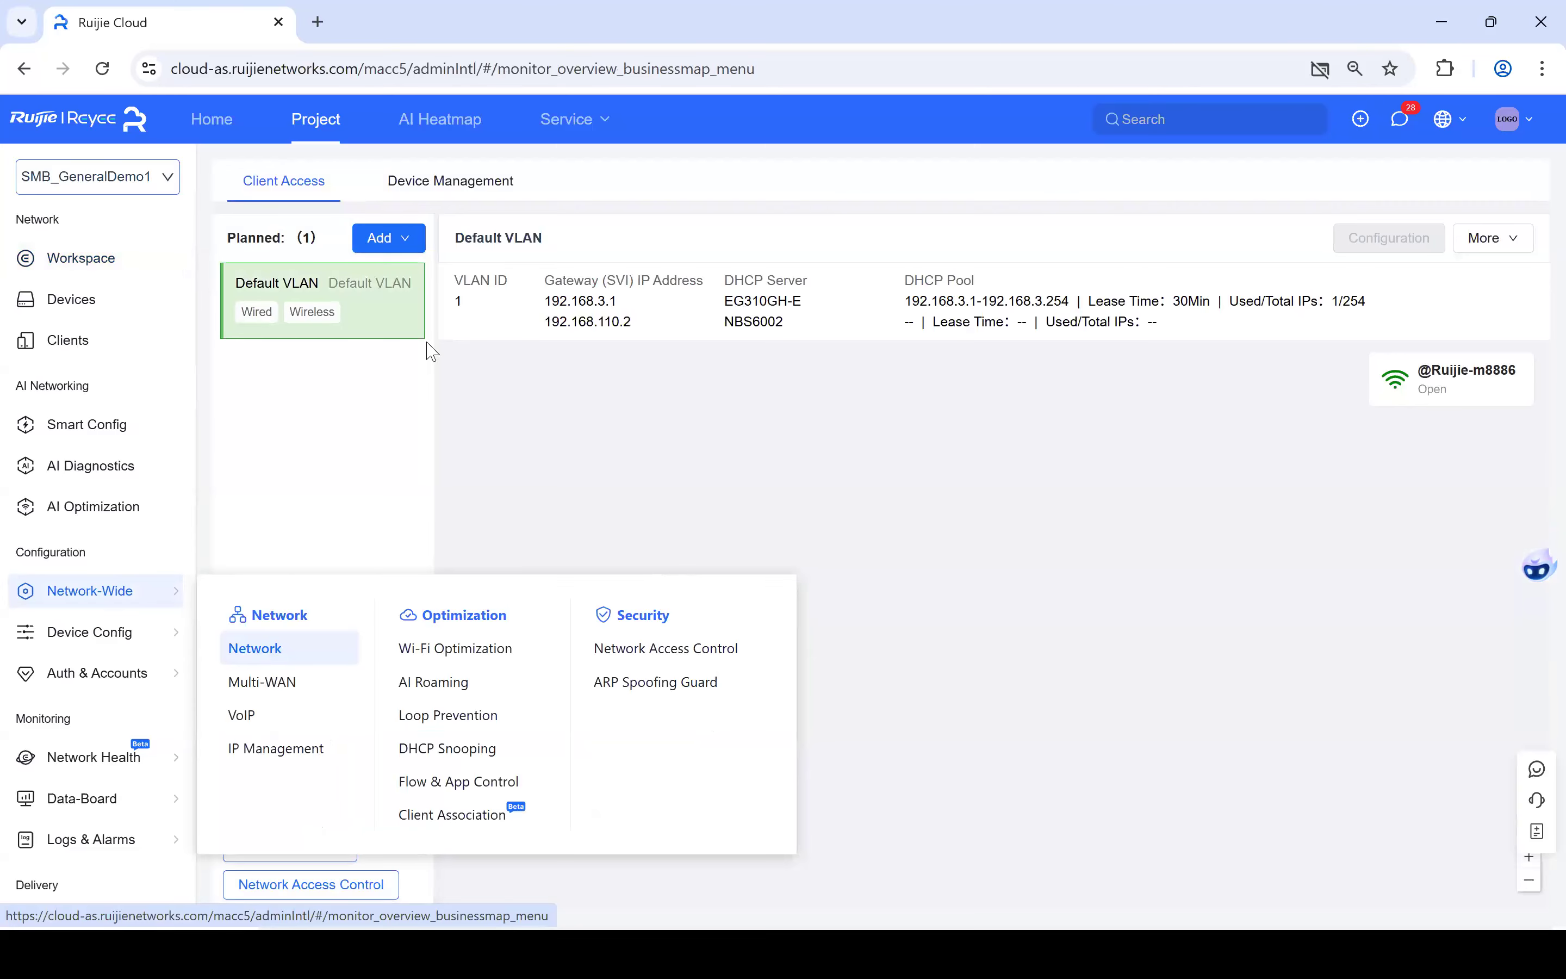
left_click(409, 246)
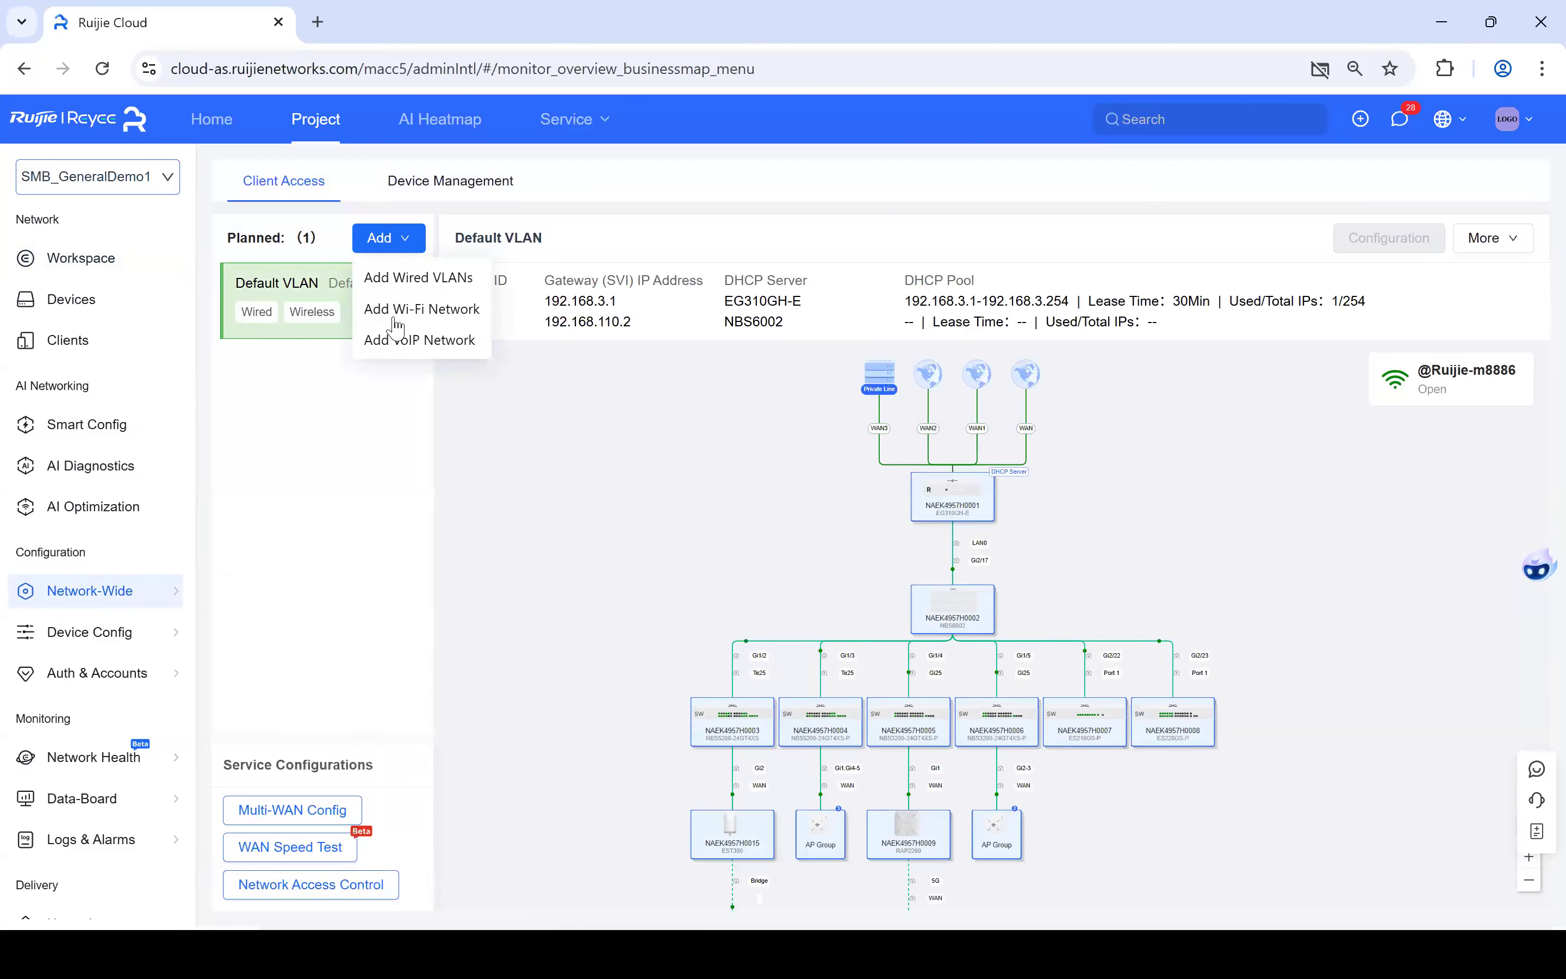
left_click(395, 319)
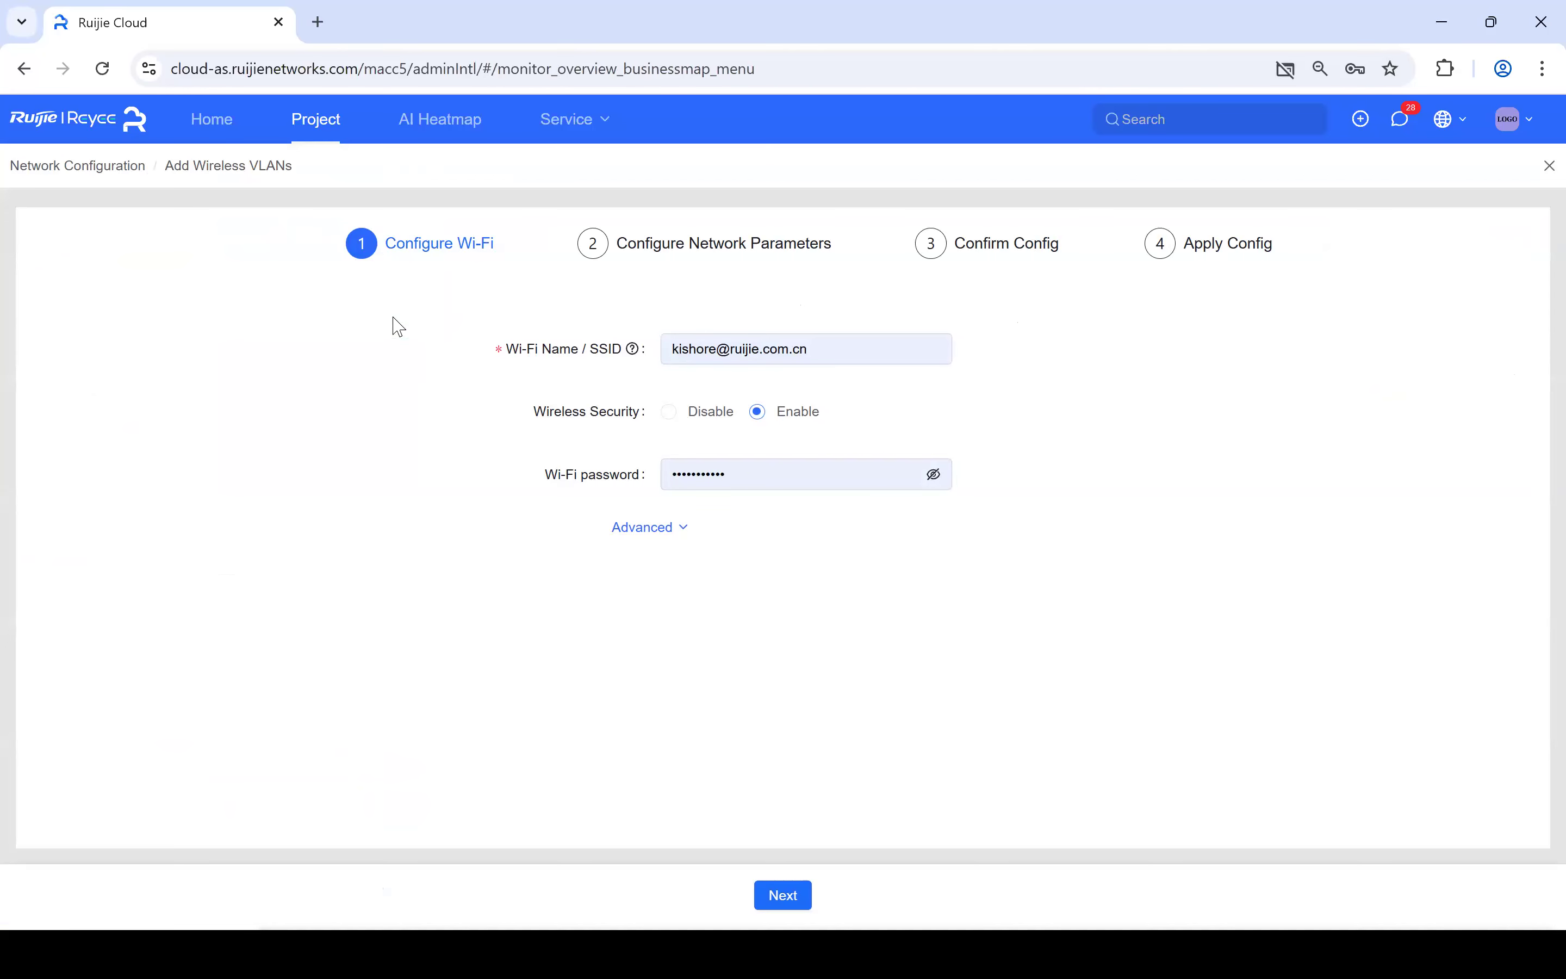
left_click(310, 133)
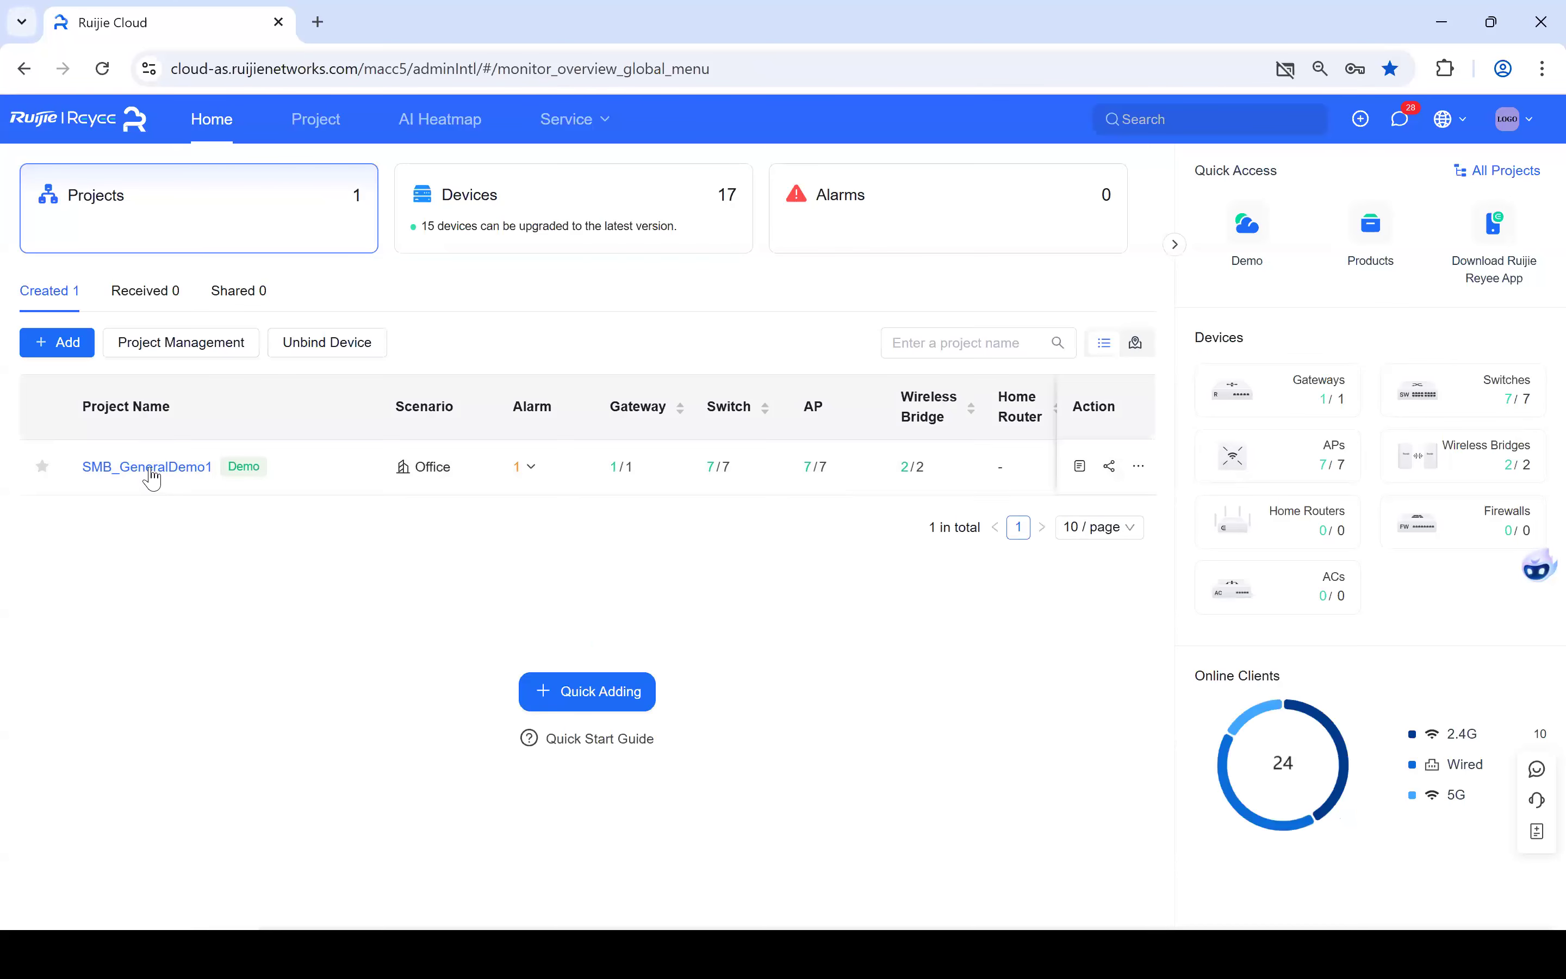
- Open the SMB_GeneralDemo1 project and start Add Wi-Fi Network from Network-Wide > Network
left_click(151, 477)
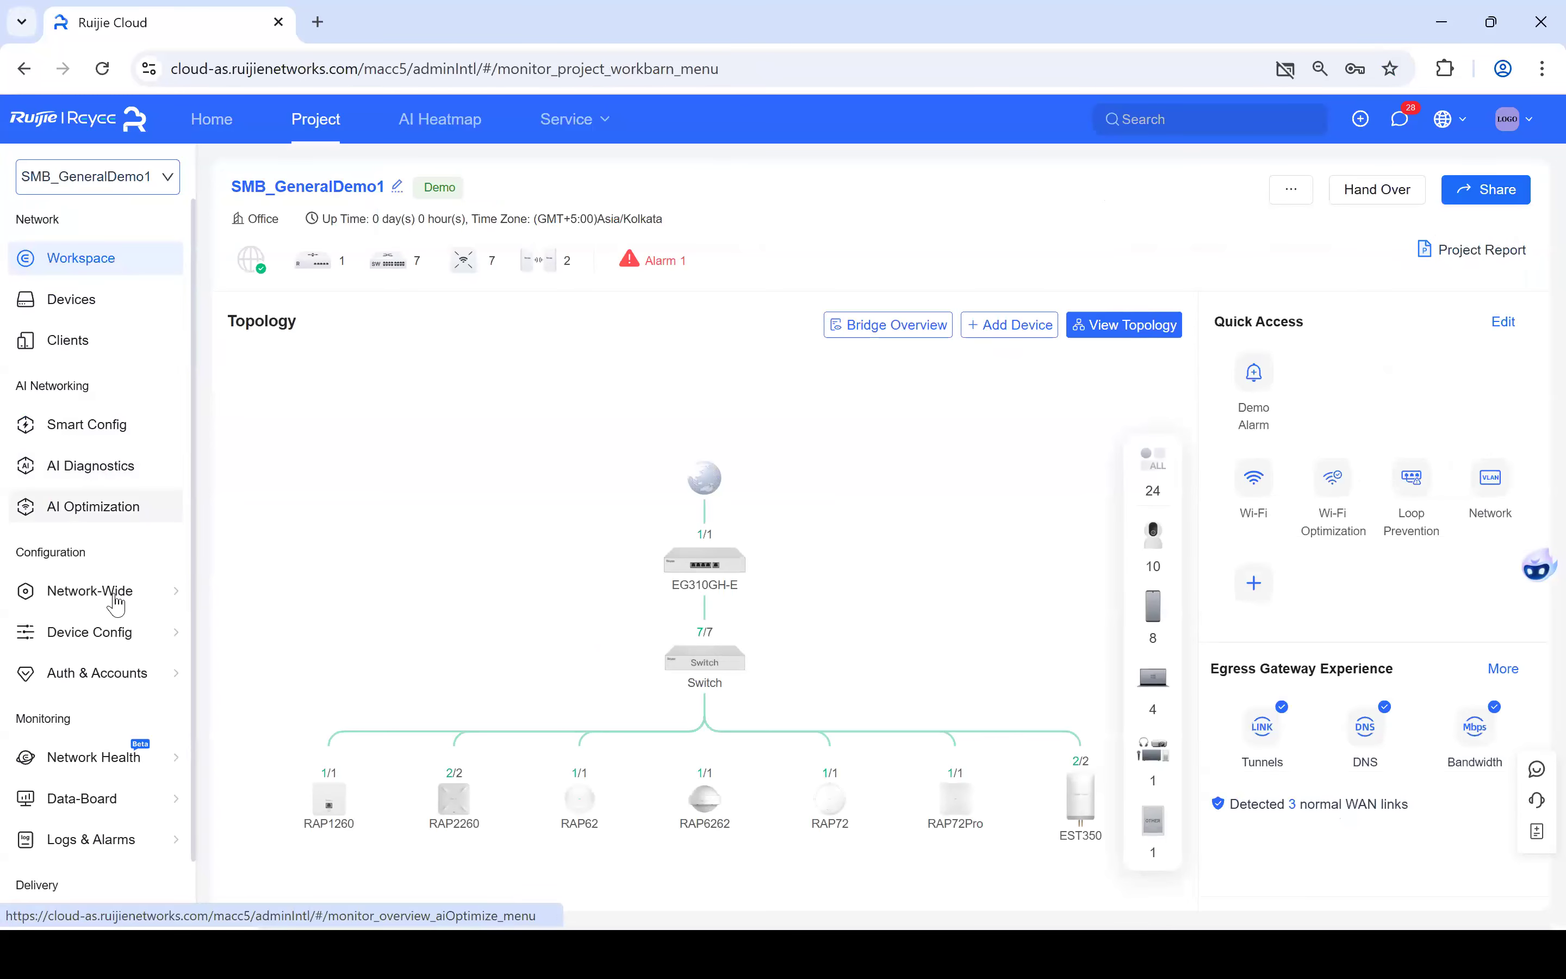
mouse_move(116, 604)
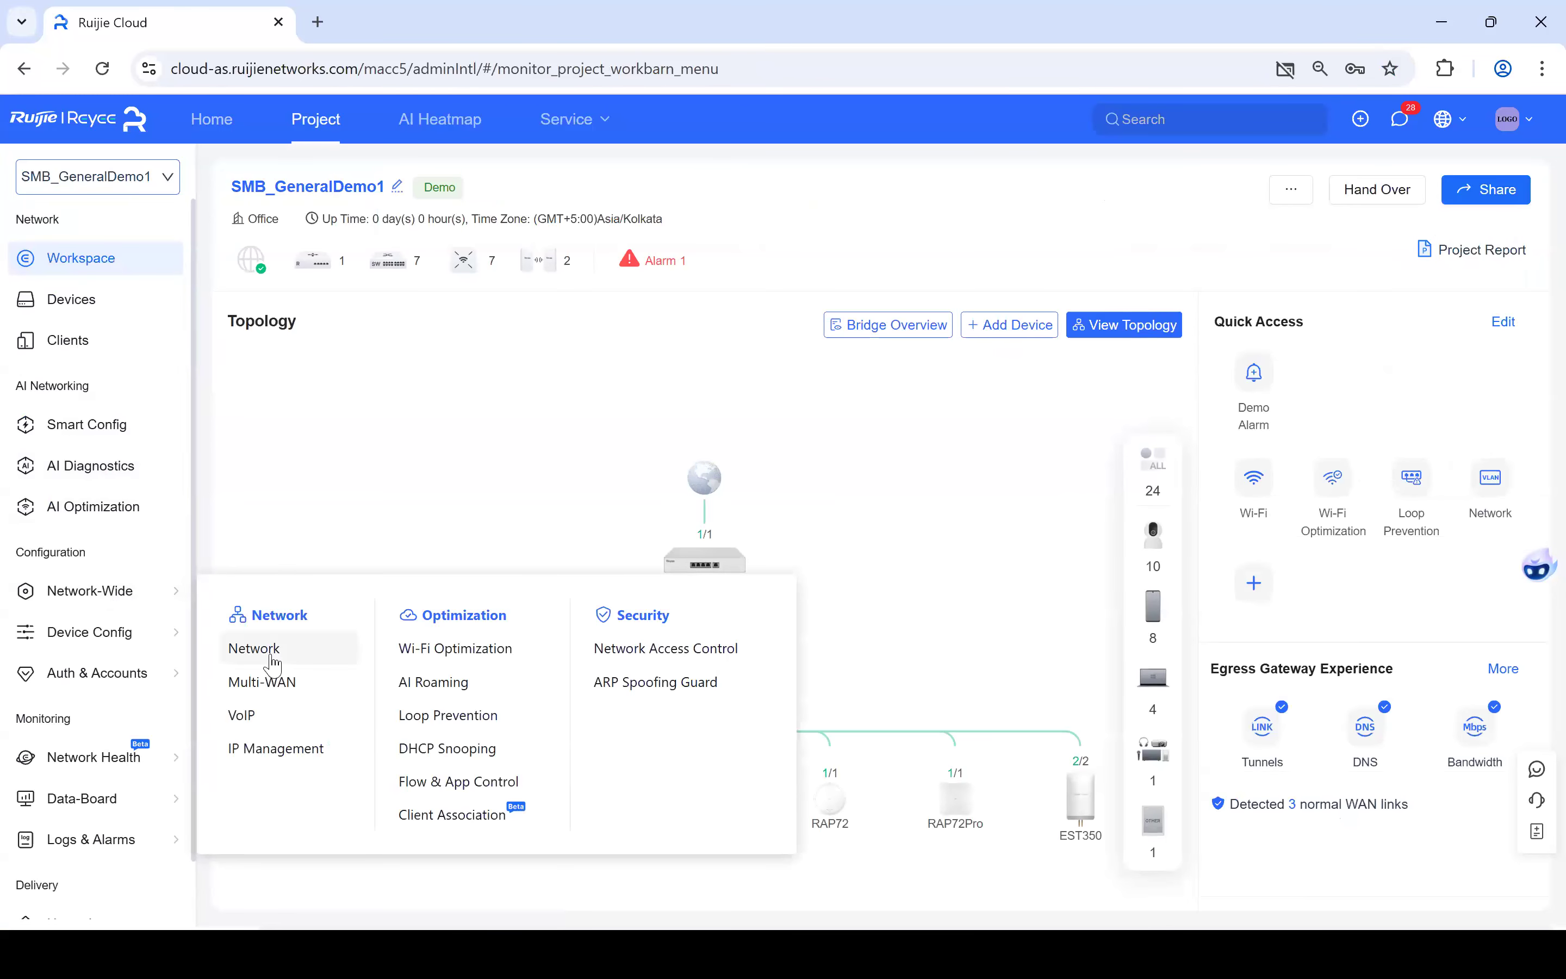
left_click(273, 649)
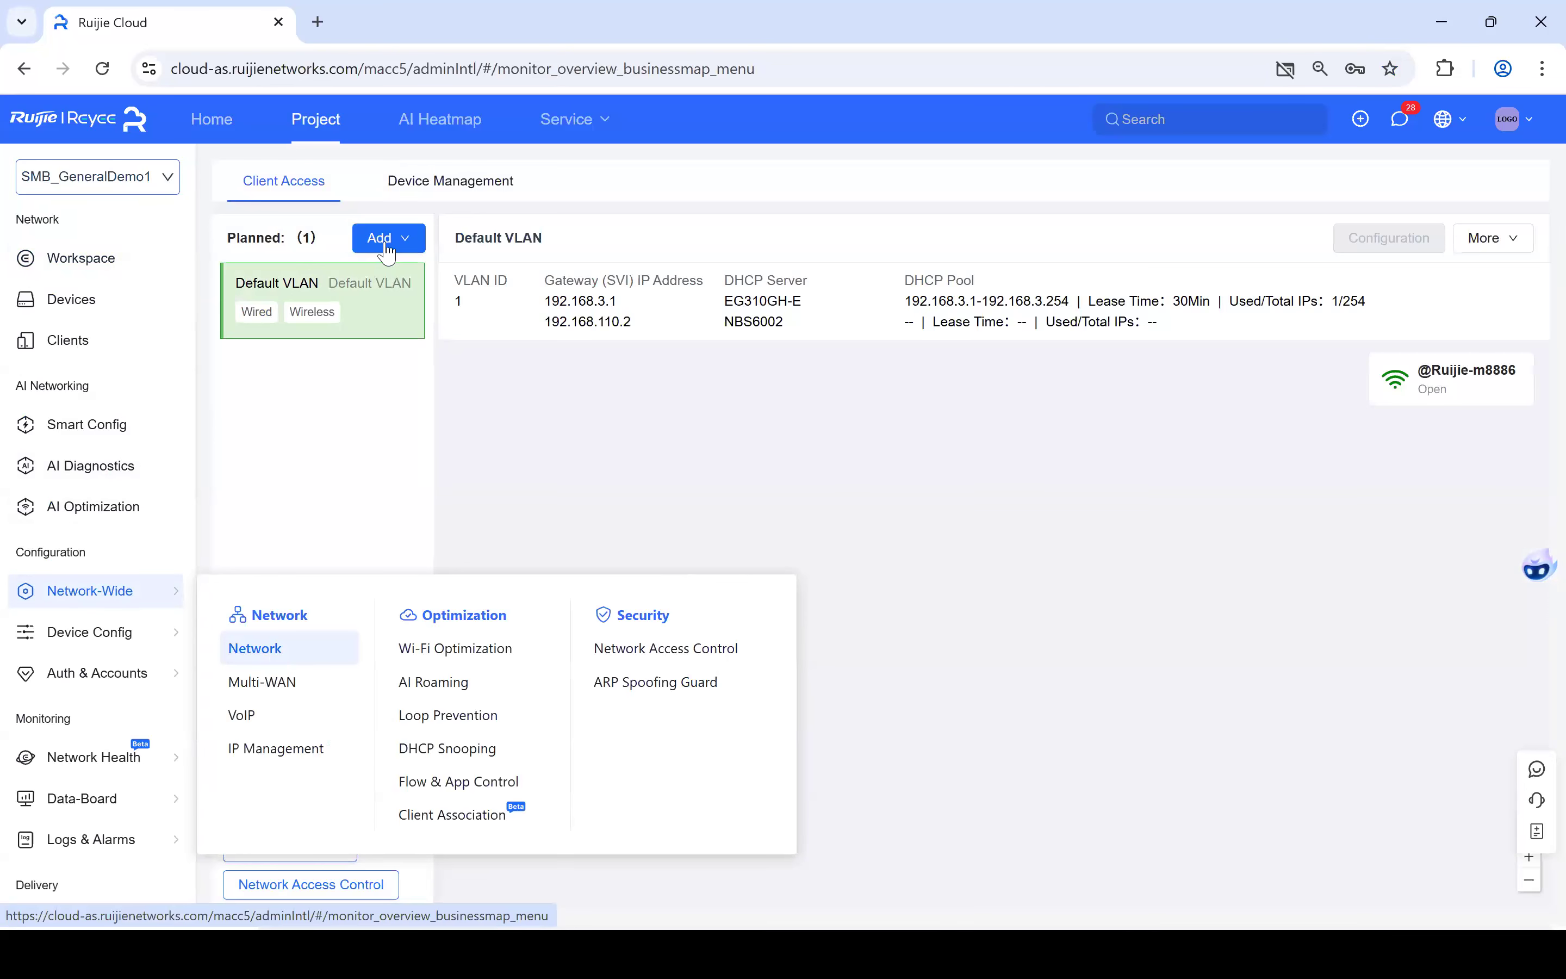
left_click(387, 249)
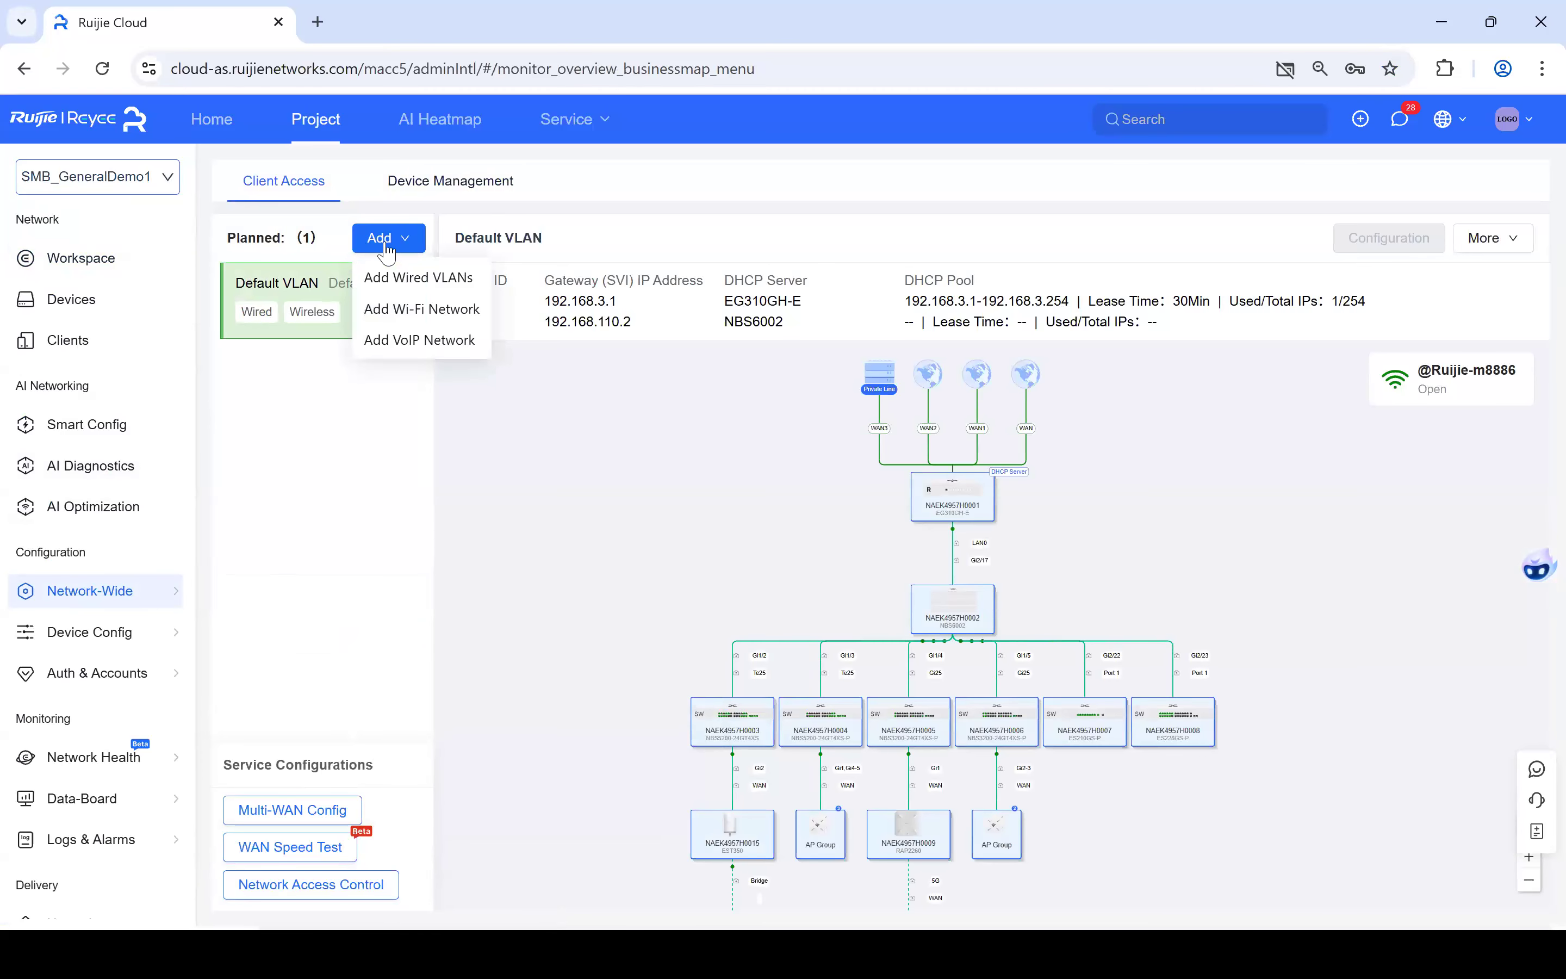
left_click(422, 310)
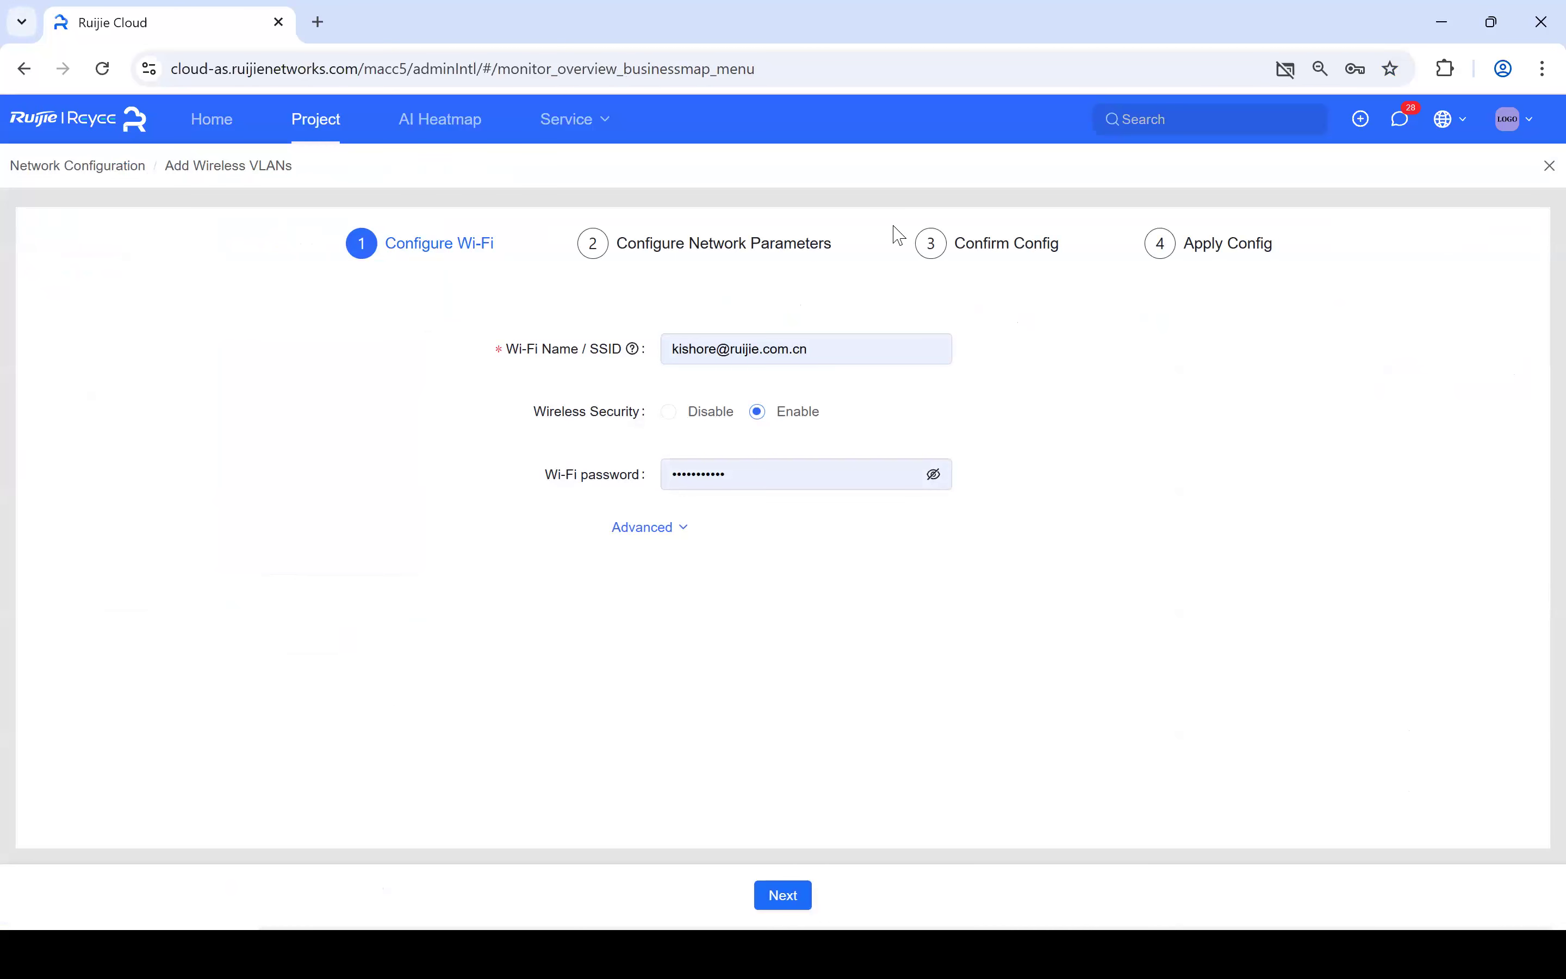
- Name the SSID 'Demo', disable wireless security, keep the Advanced security option OPEN, and continue
left_click_drag(730, 351, 623, 353)
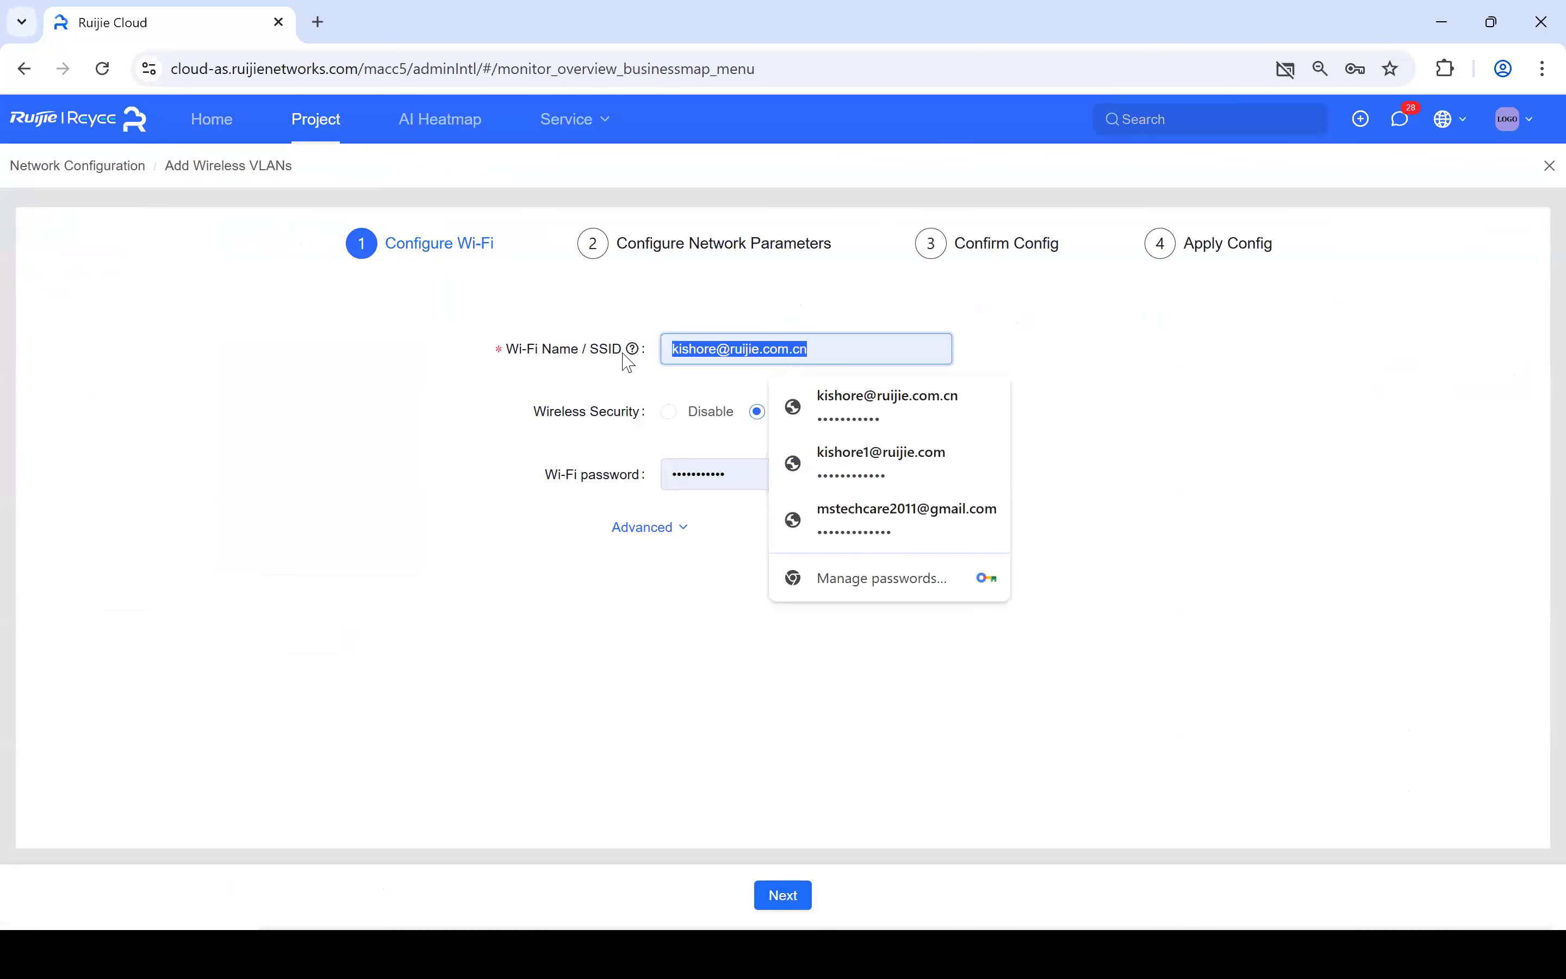
type("Demo")
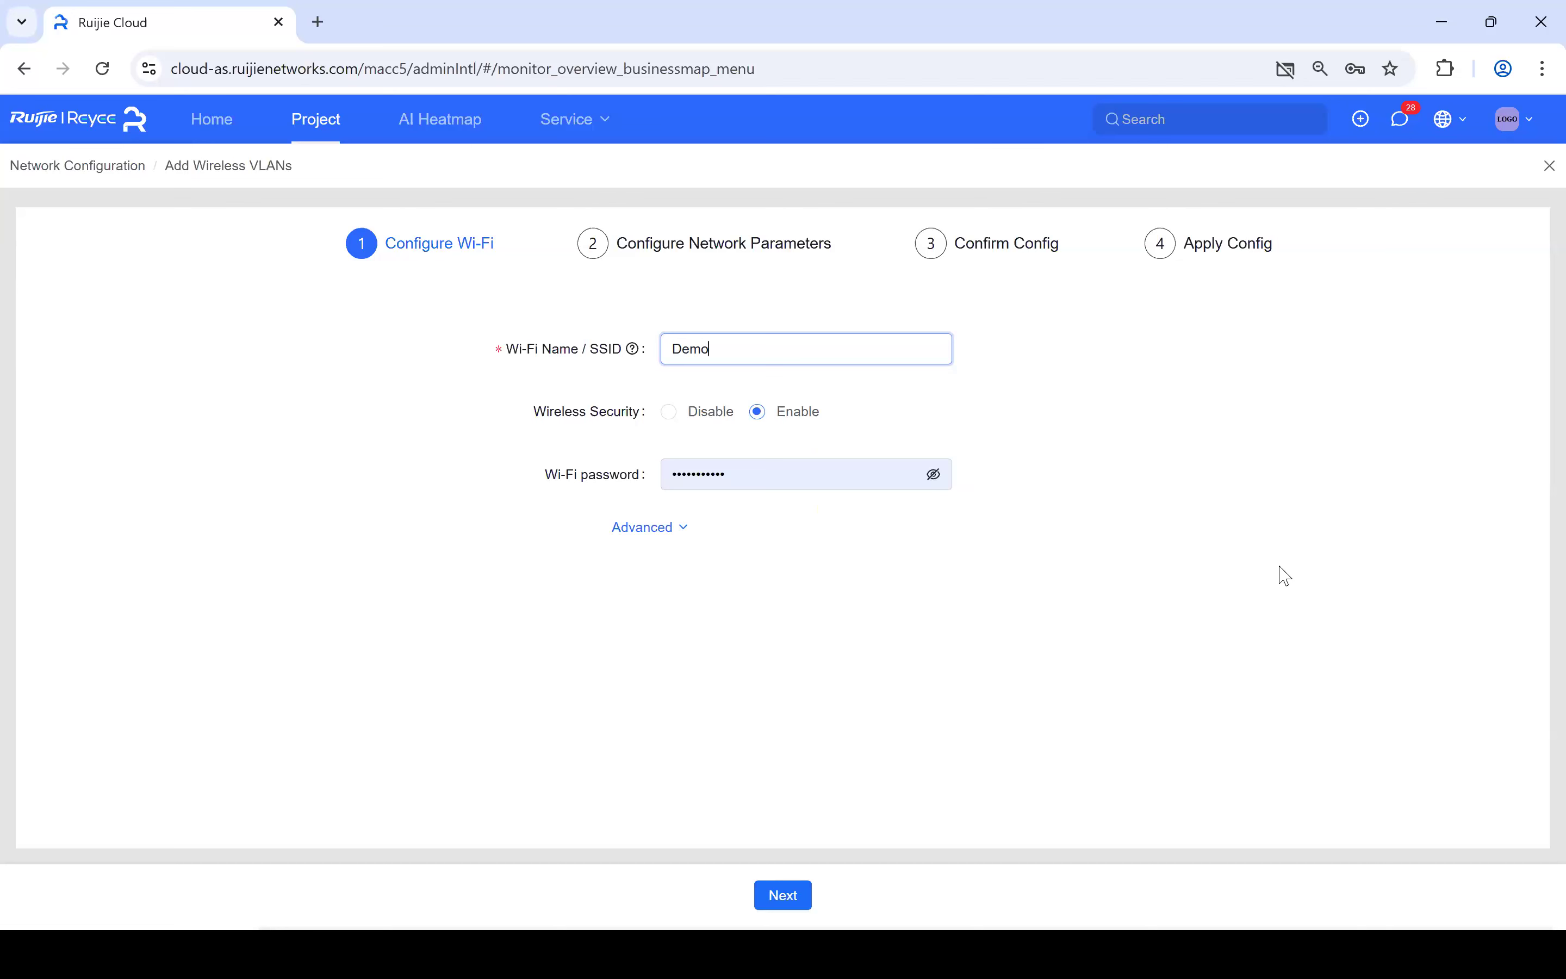
left_click(671, 413)
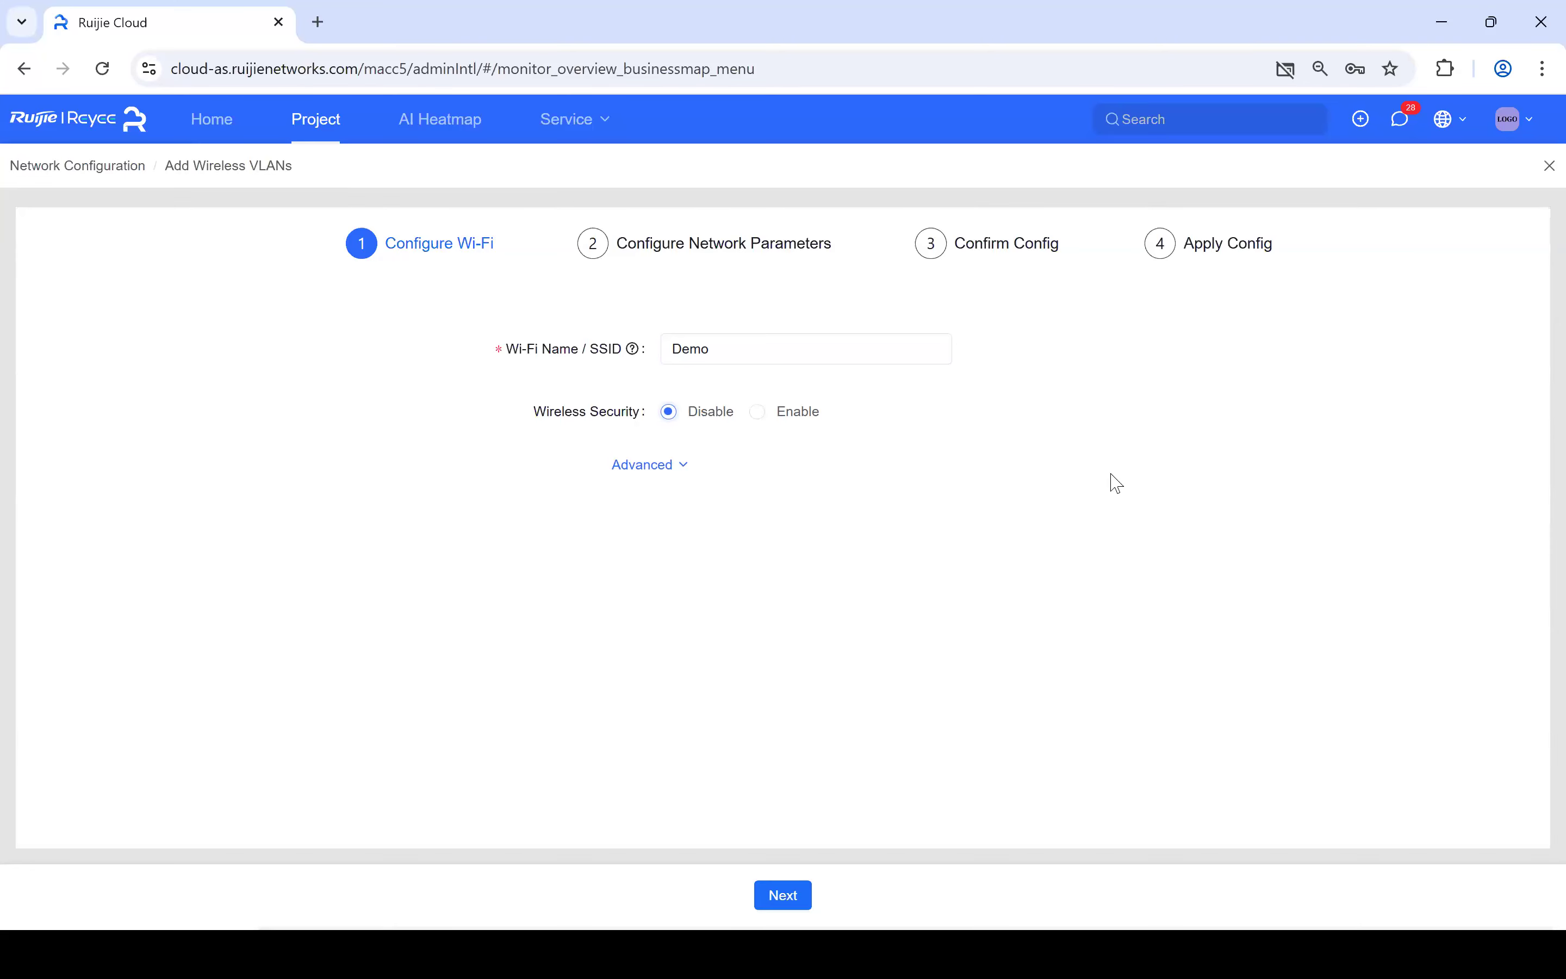
left_click(681, 472)
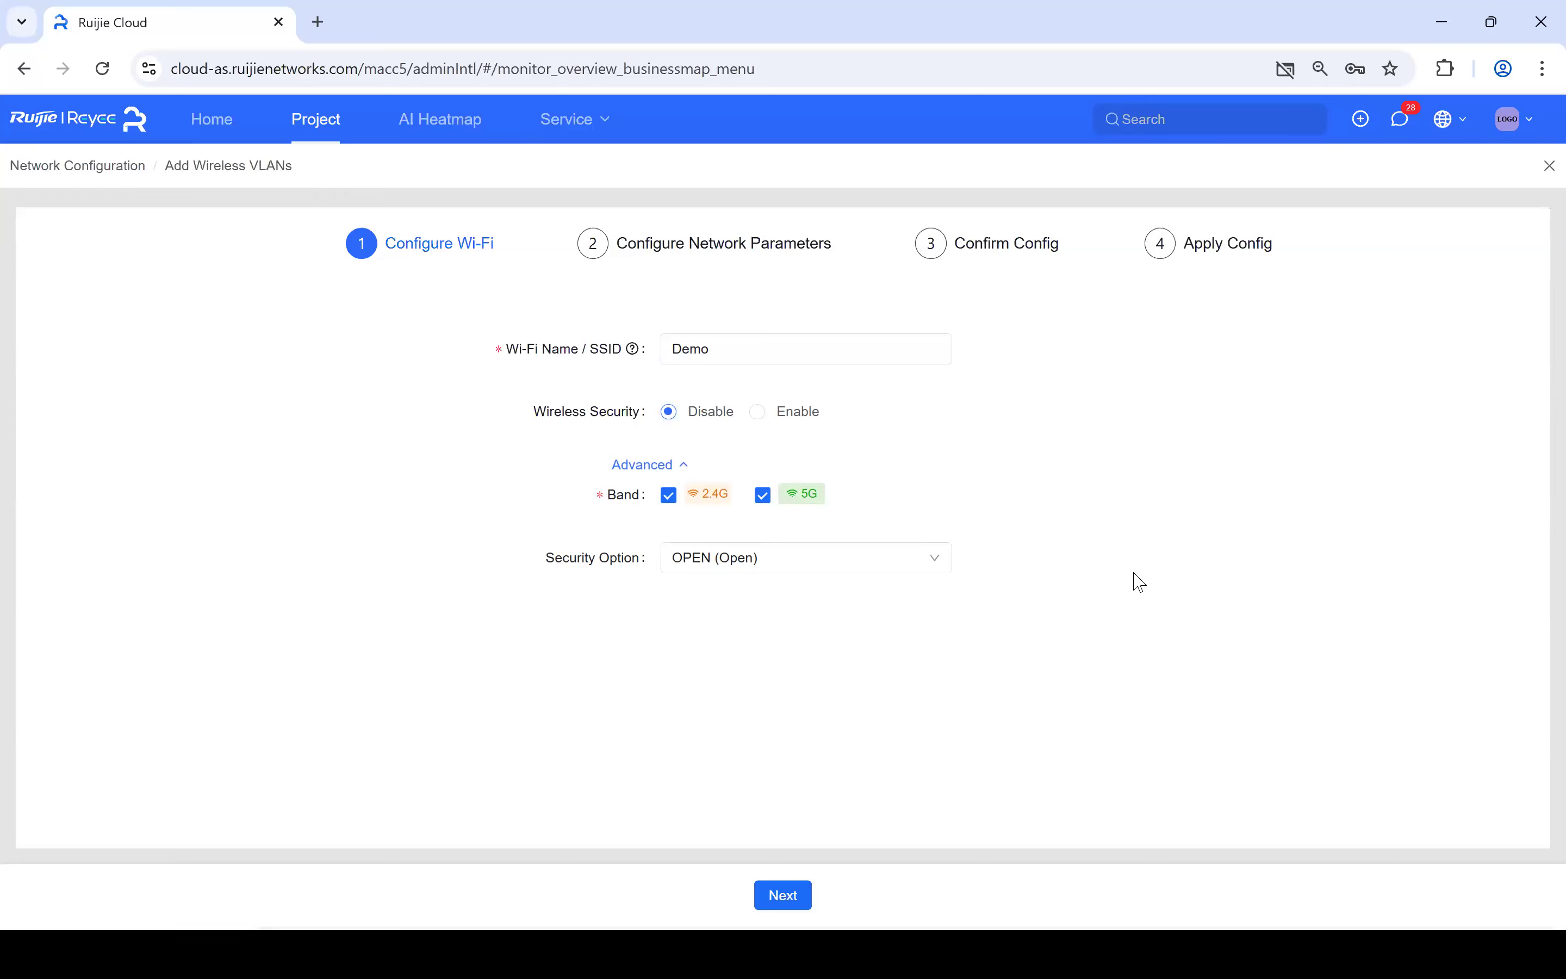
left_click(943, 567)
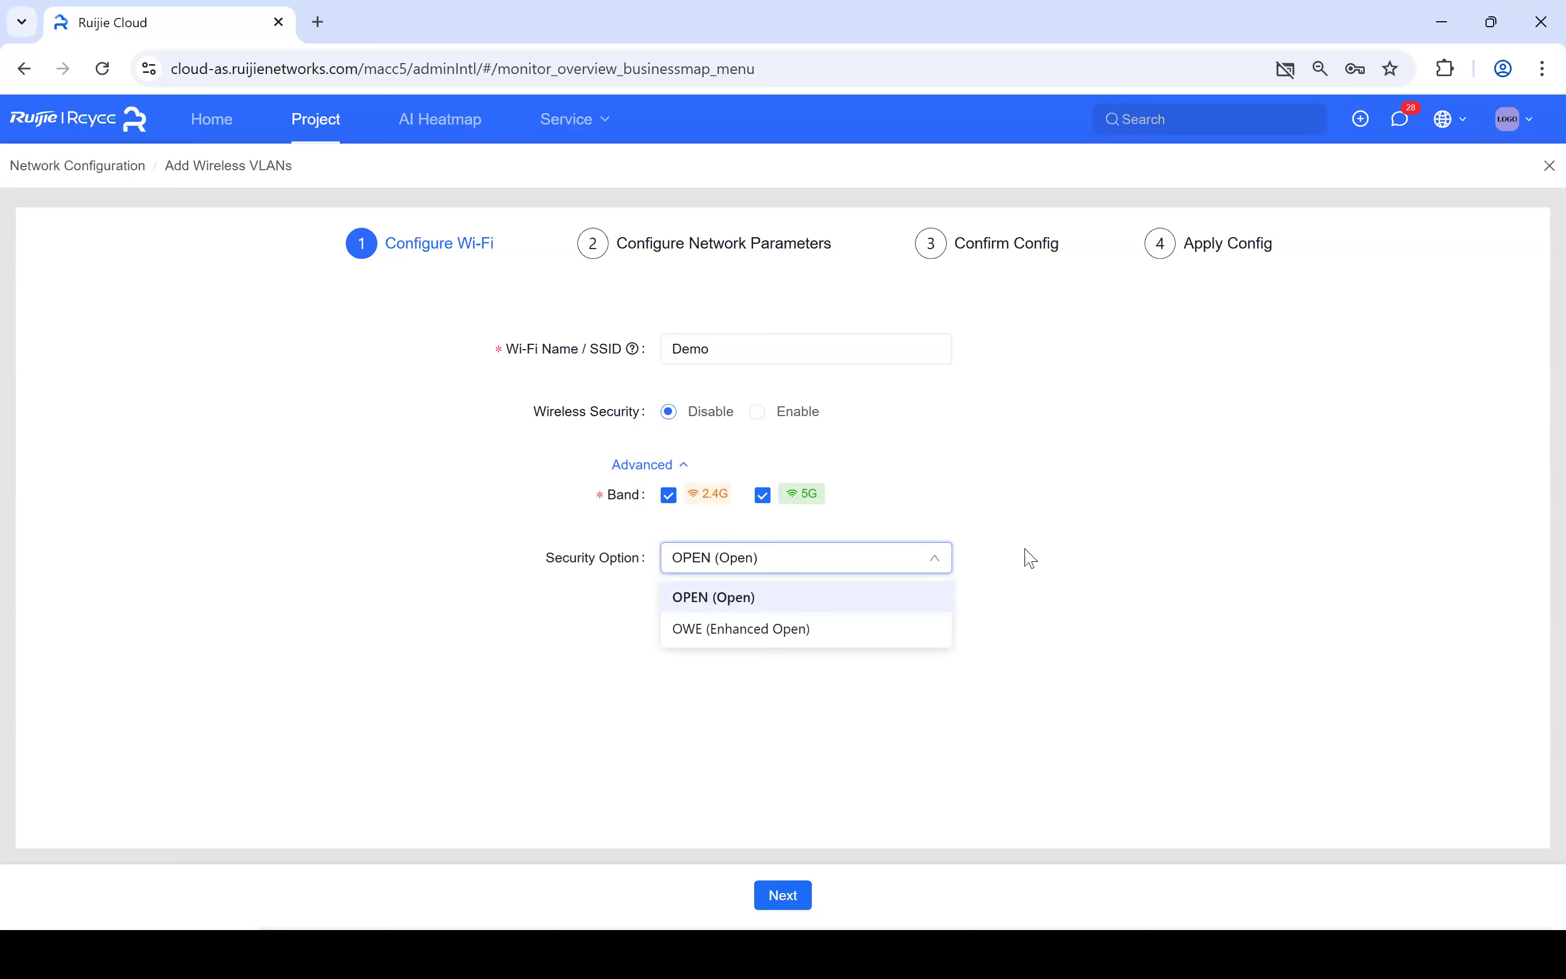
left_click(809, 437)
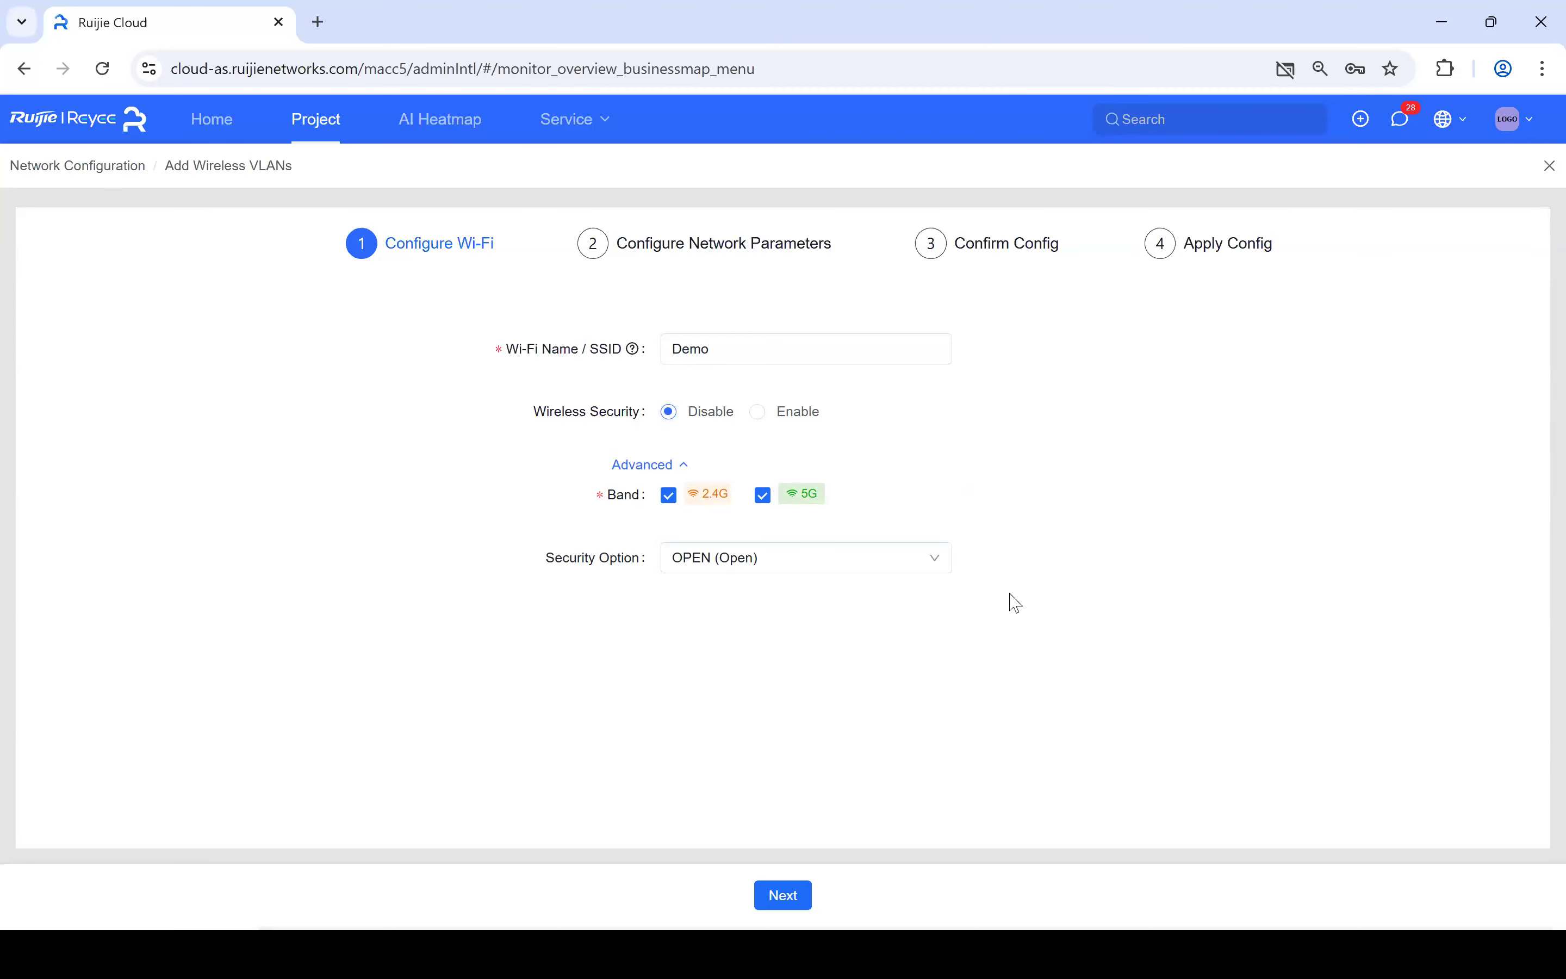
left_click(780, 896)
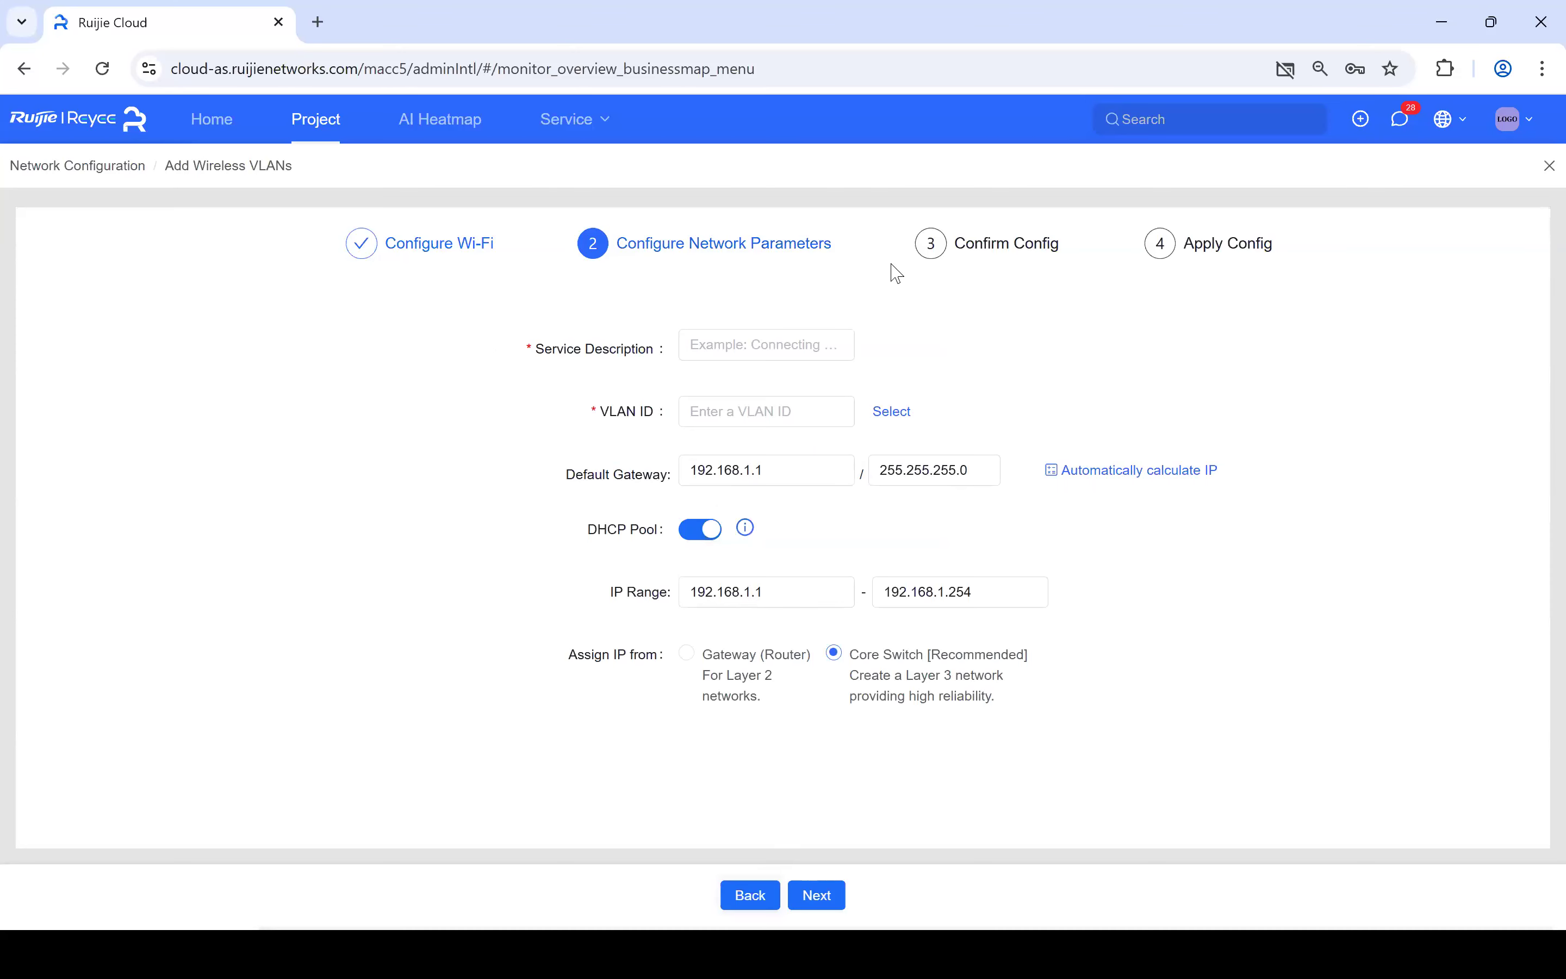
- Enter 'WiFi_Staff' as the service description and 10 as the VLAN ID
left_click(729, 346)
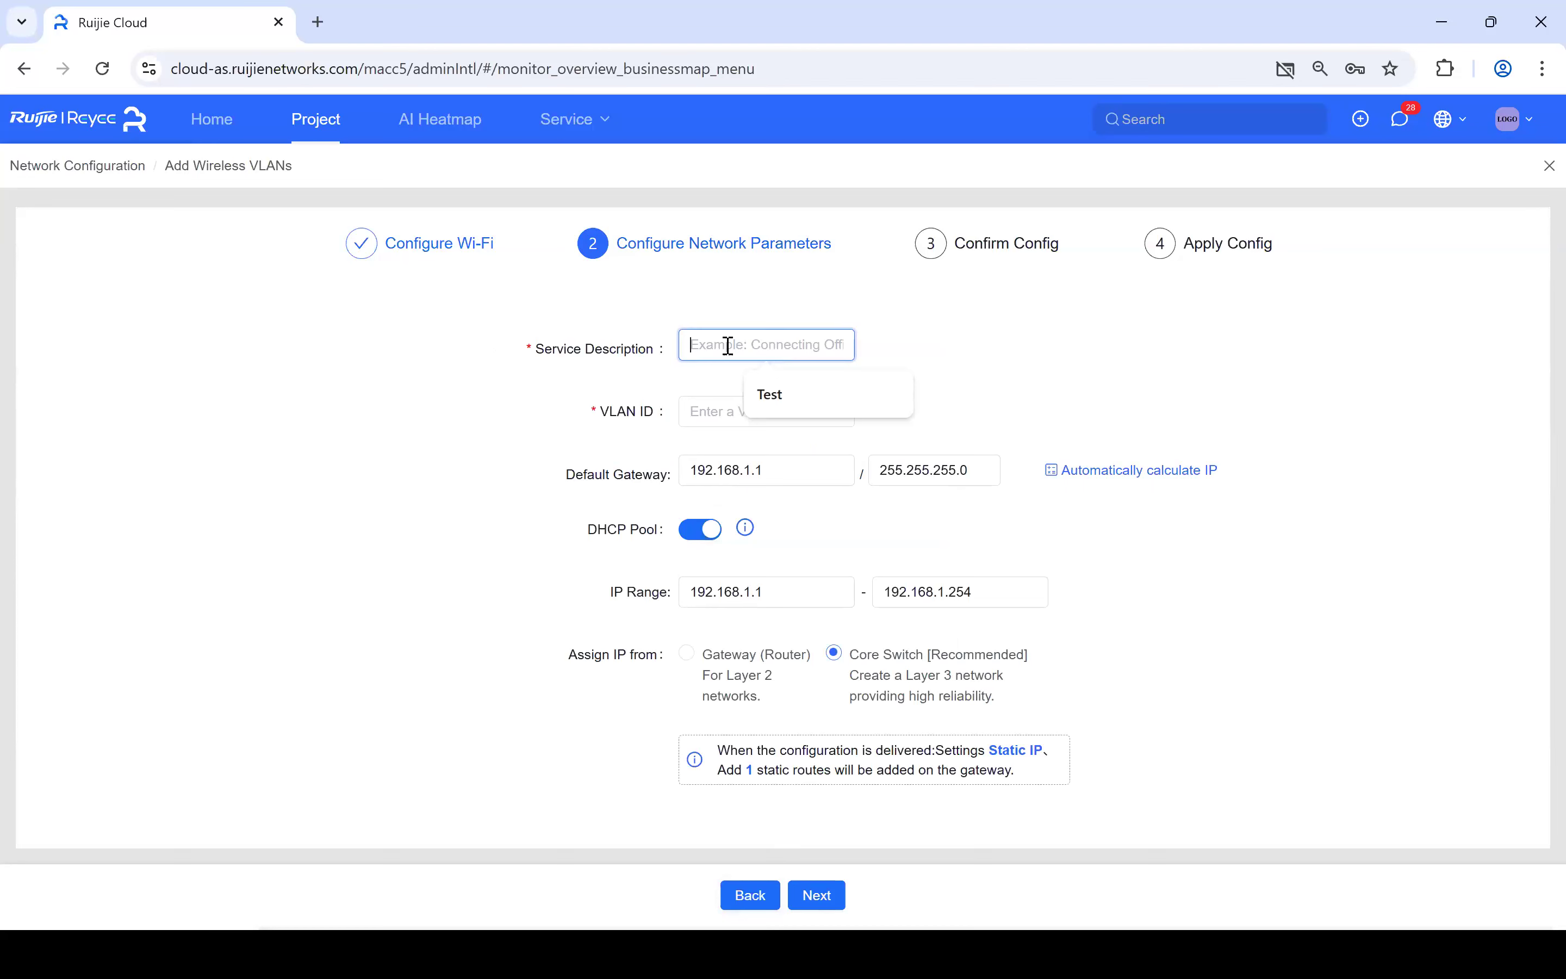
type("WiFi_Staff")
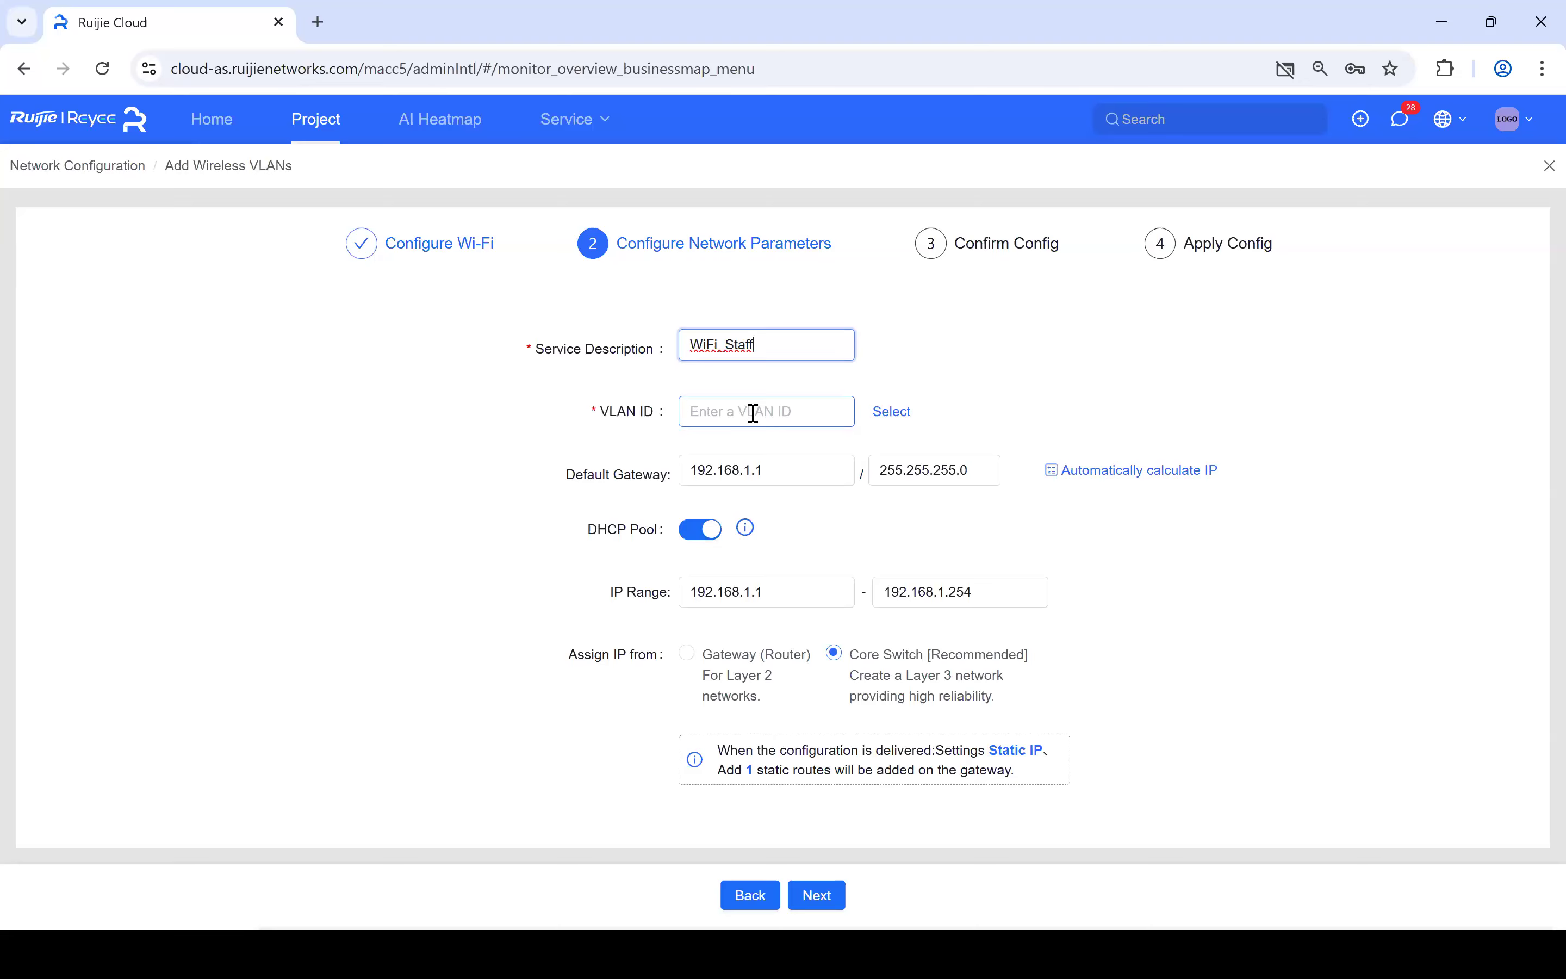
left_click(753, 414)
type("10")
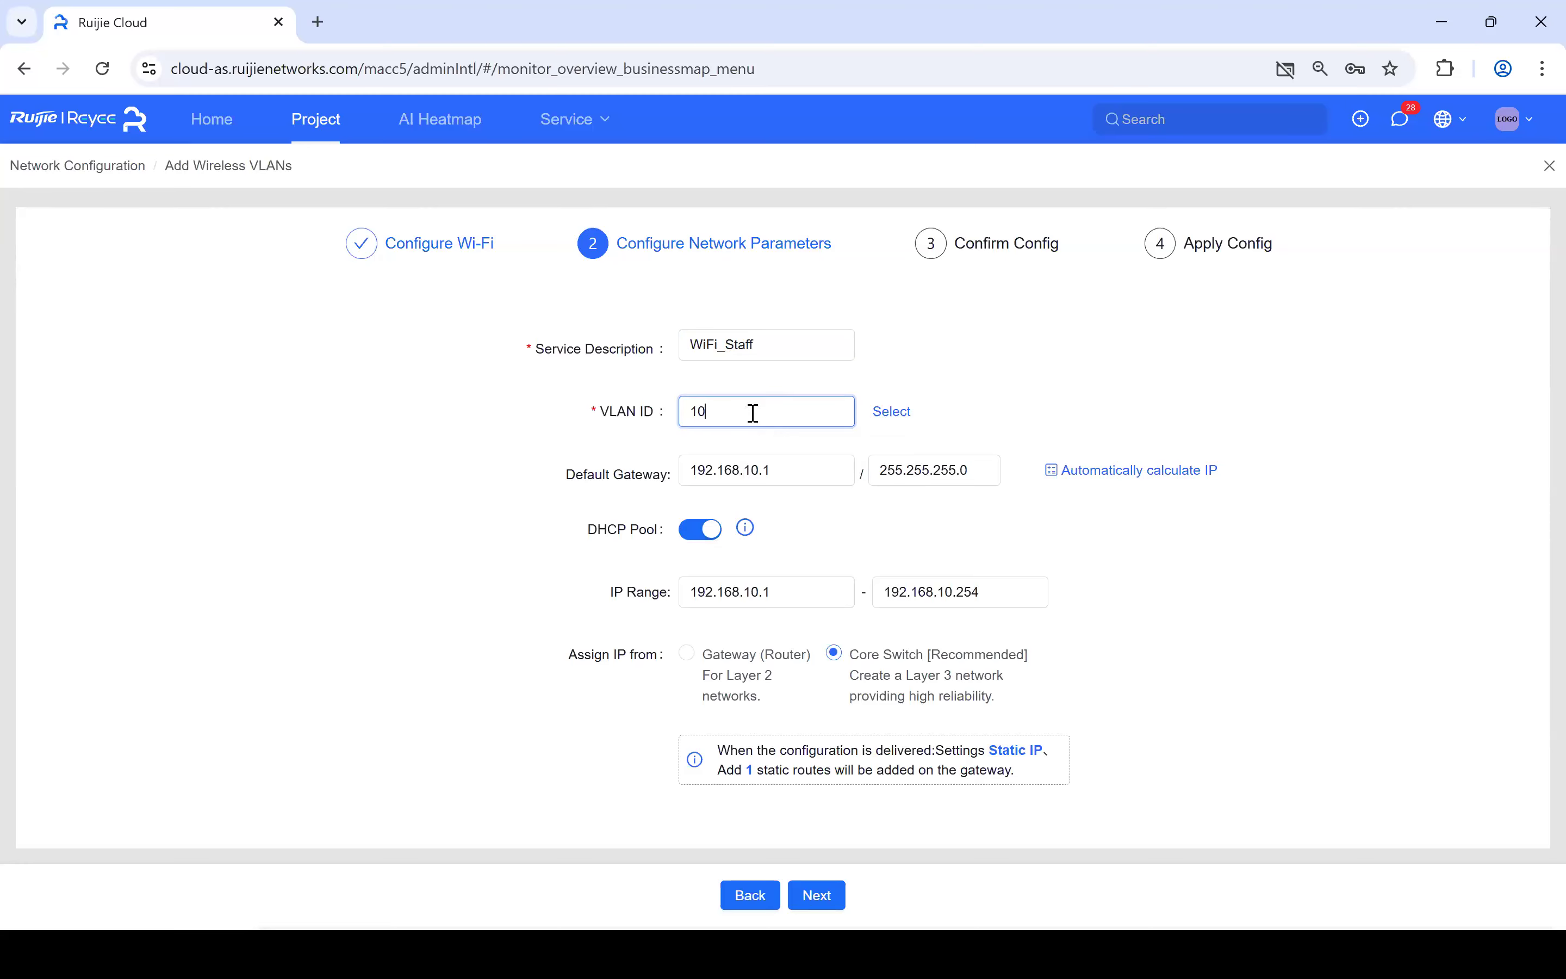
- Check the start address and usable IP count in Automatically calculate IP, then cancel it
left_click(1158, 480)
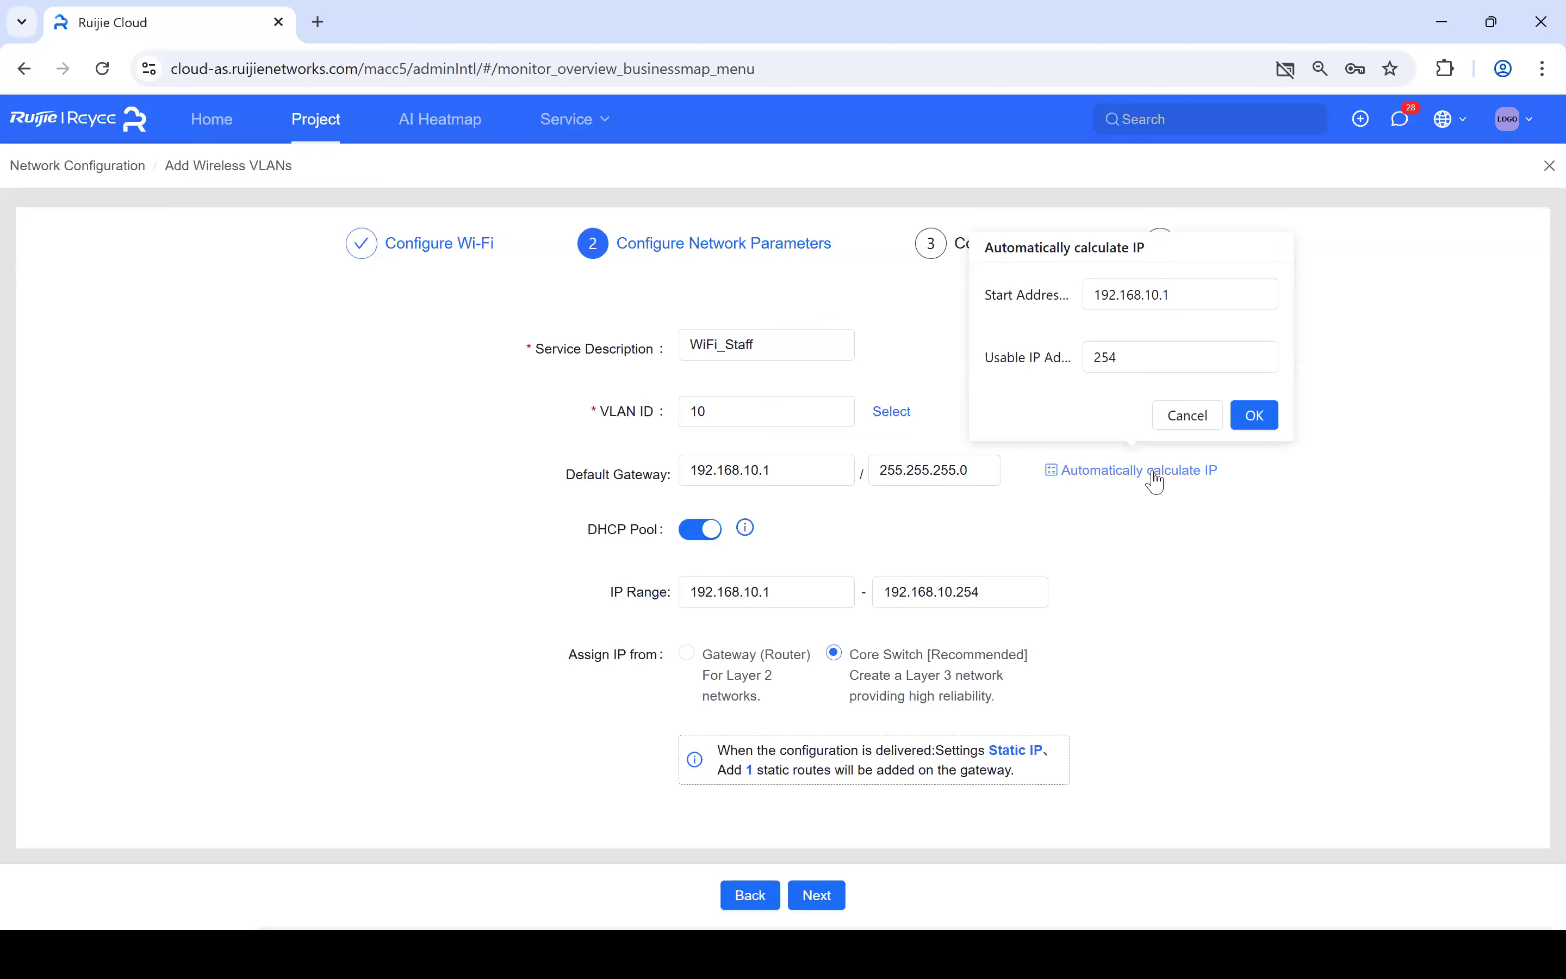
left_click(1186, 297)
left_click(1157, 357)
left_click(1189, 417)
left_click(1268, 499)
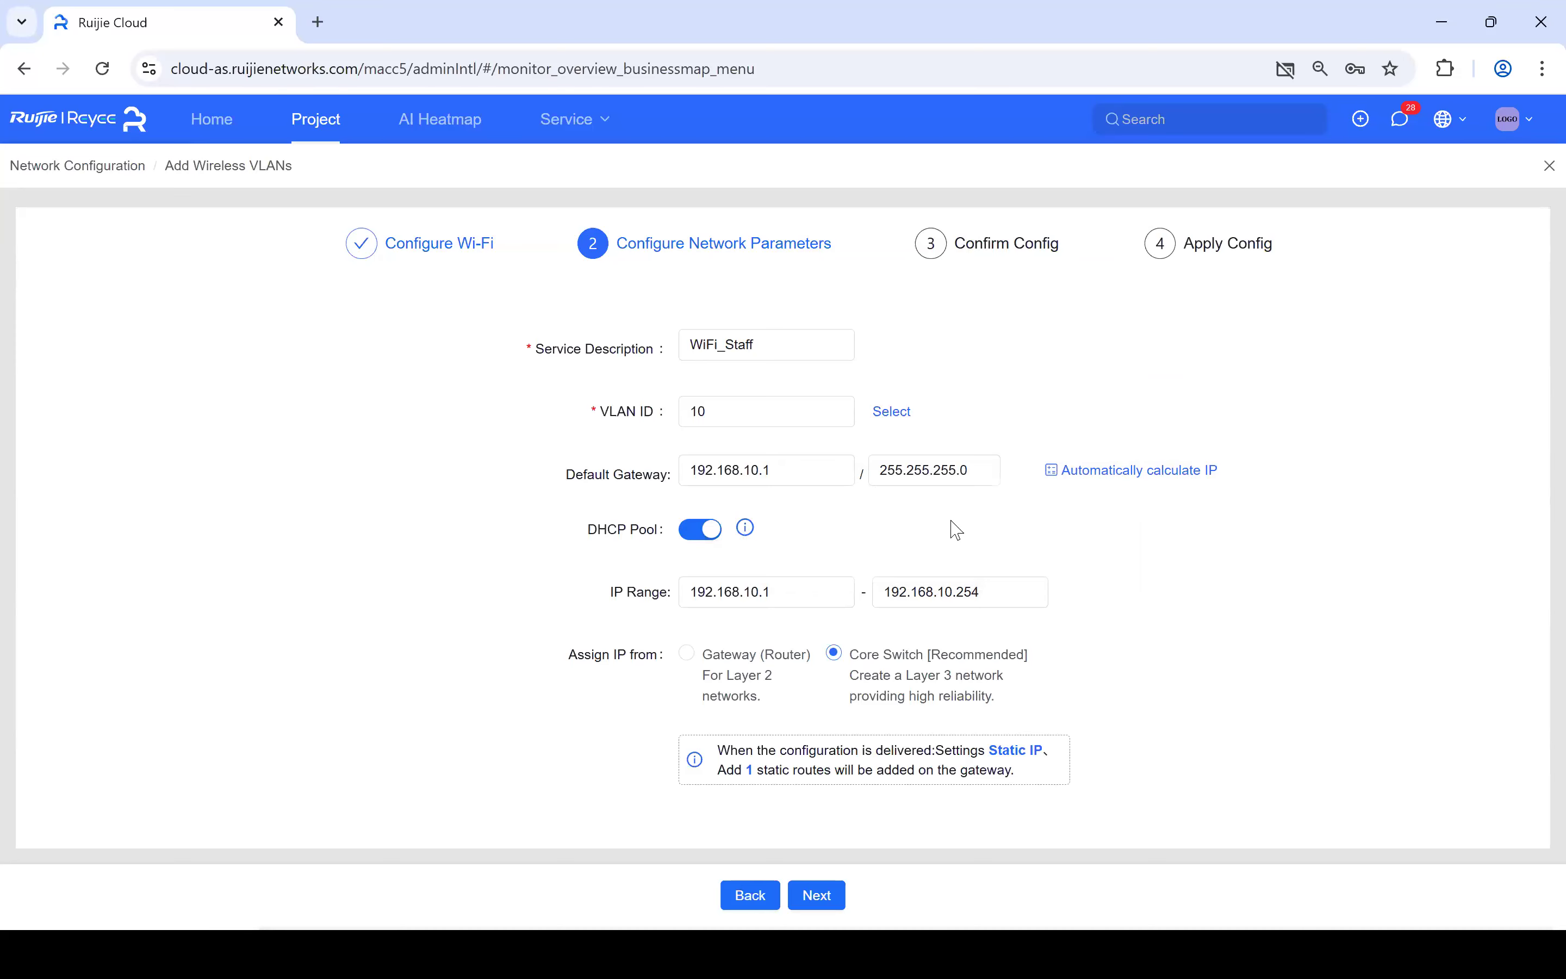
- Toggle the DHCP pool off and on again, and assign IPs from the Gateway (Router)
left_click(699, 544)
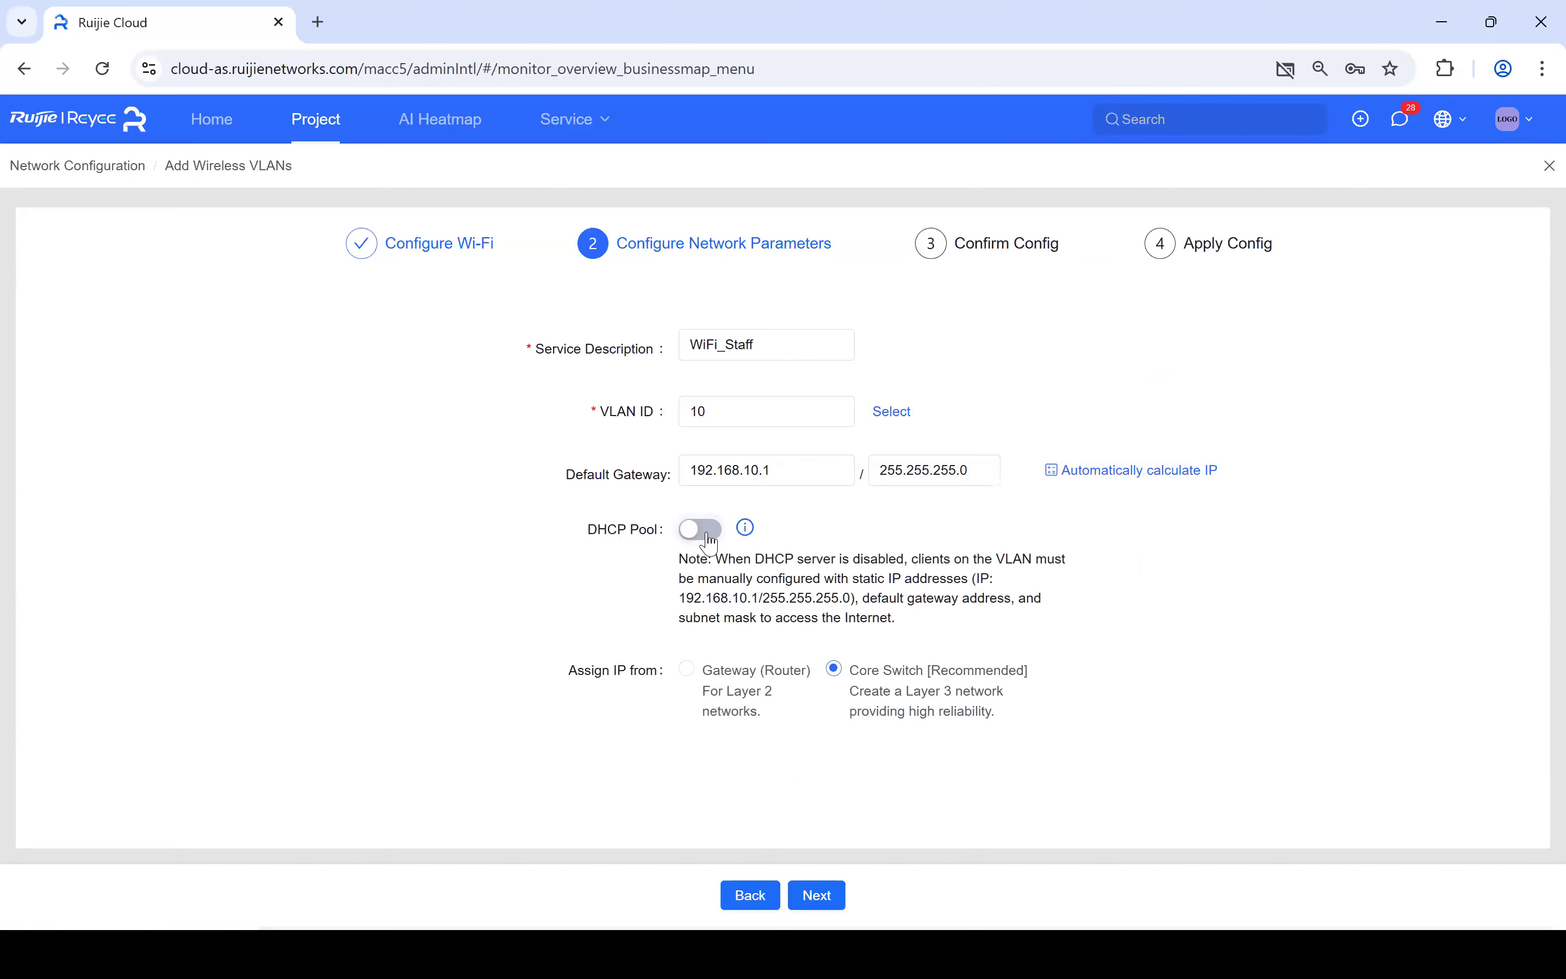
left_click(705, 538)
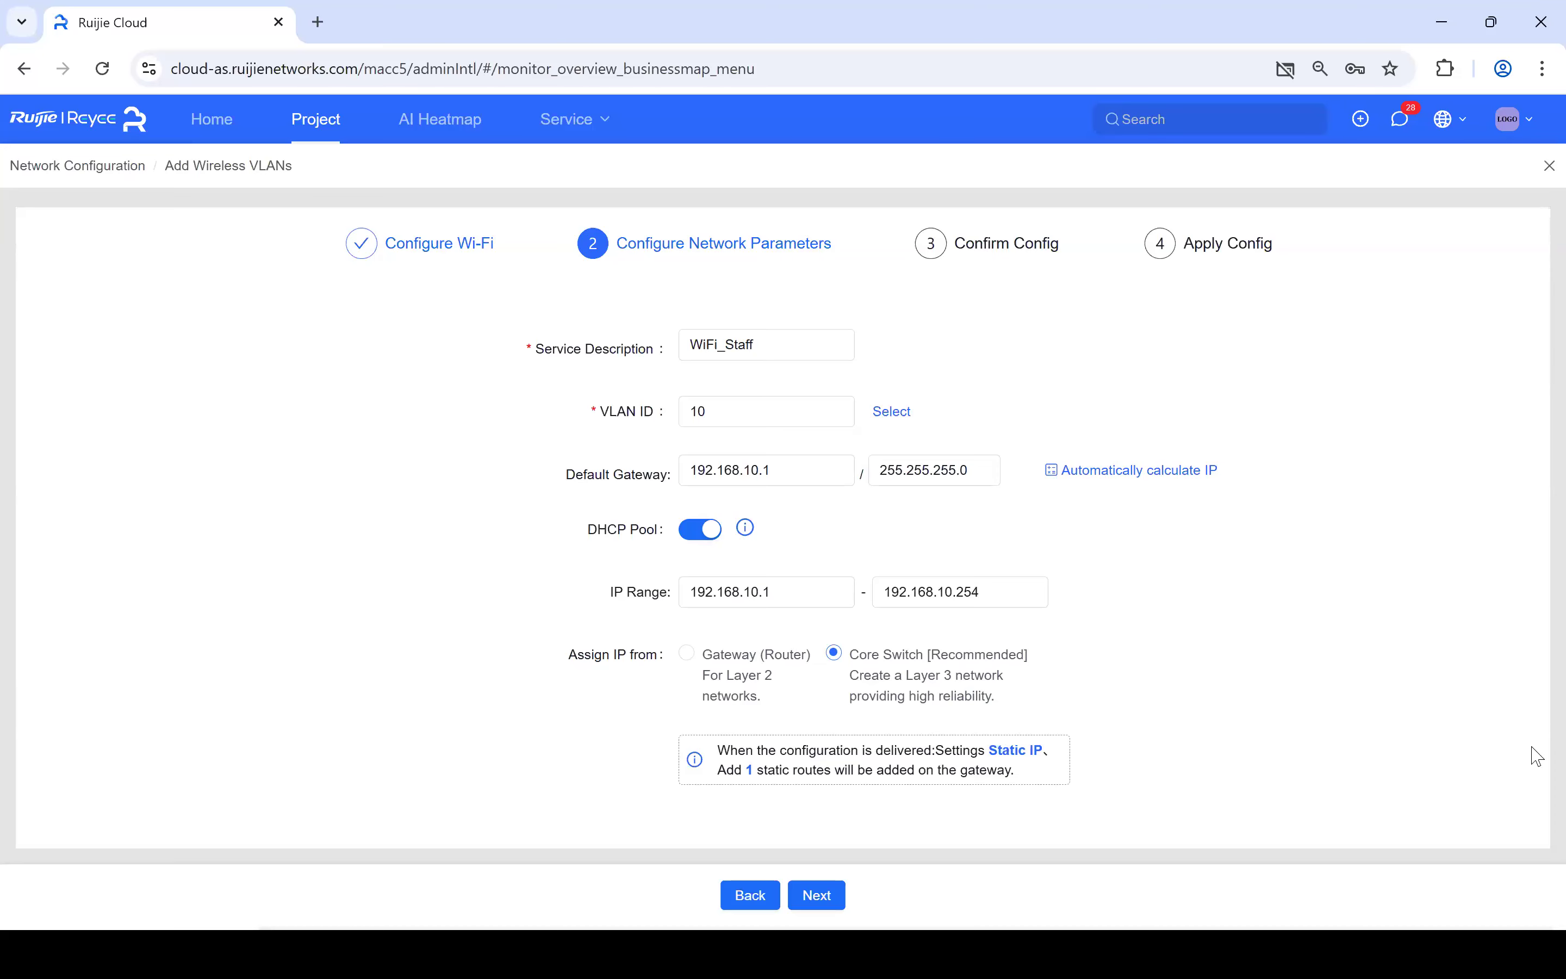
left_click(690, 663)
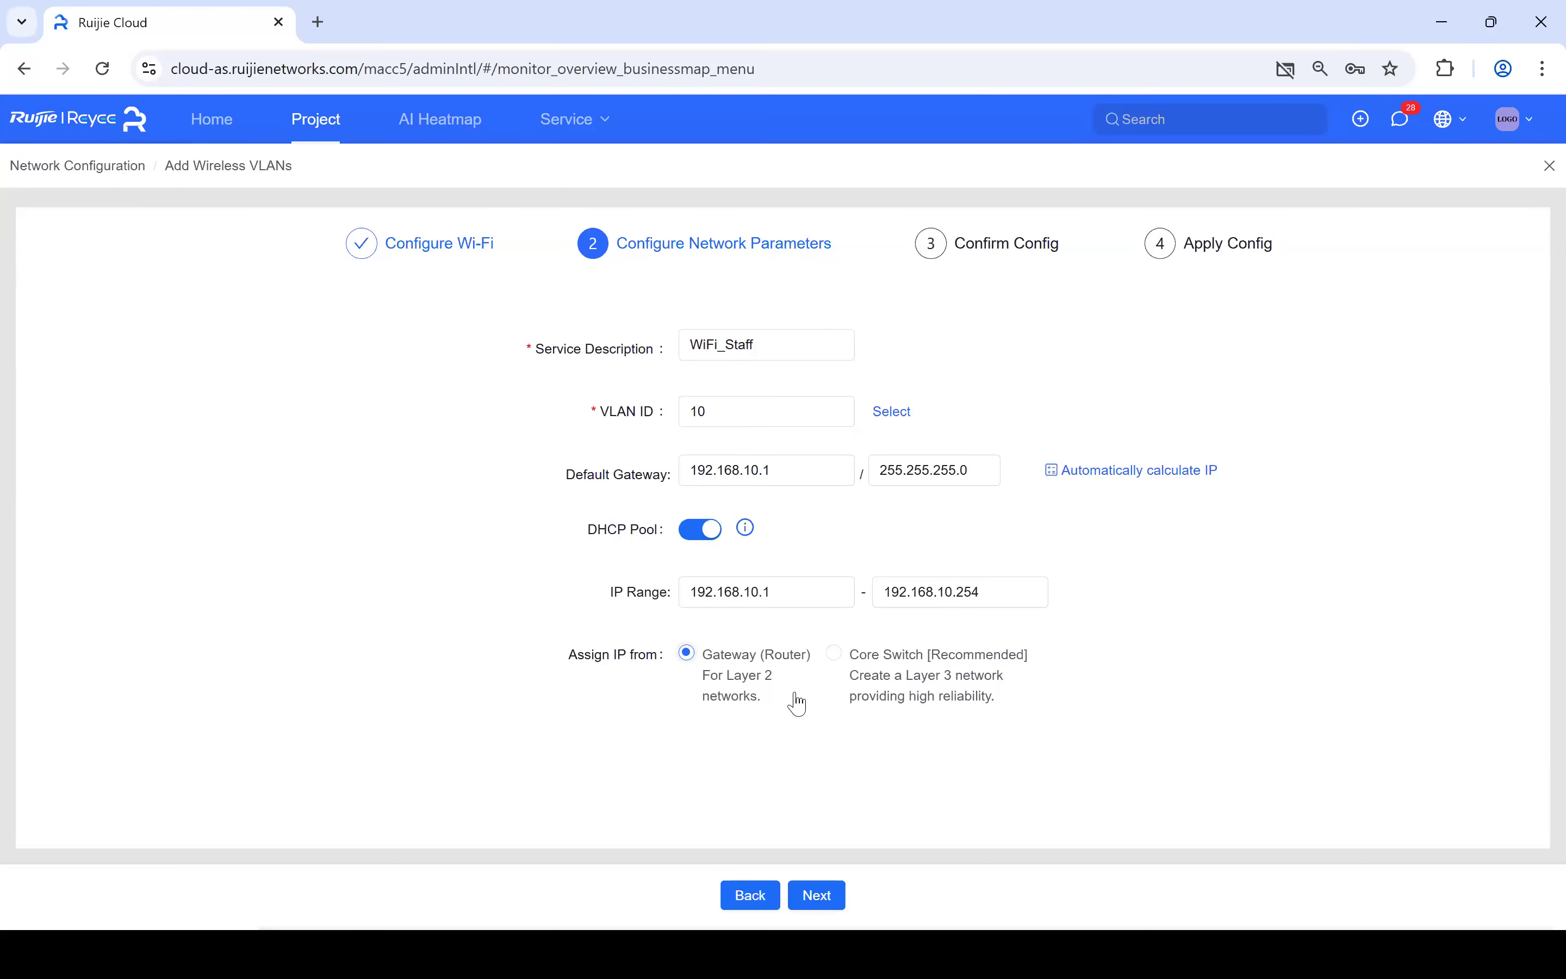
- Move on to Confirm Config, then abandon the wireless VLAN setup and dismiss the survey
left_click(821, 891)
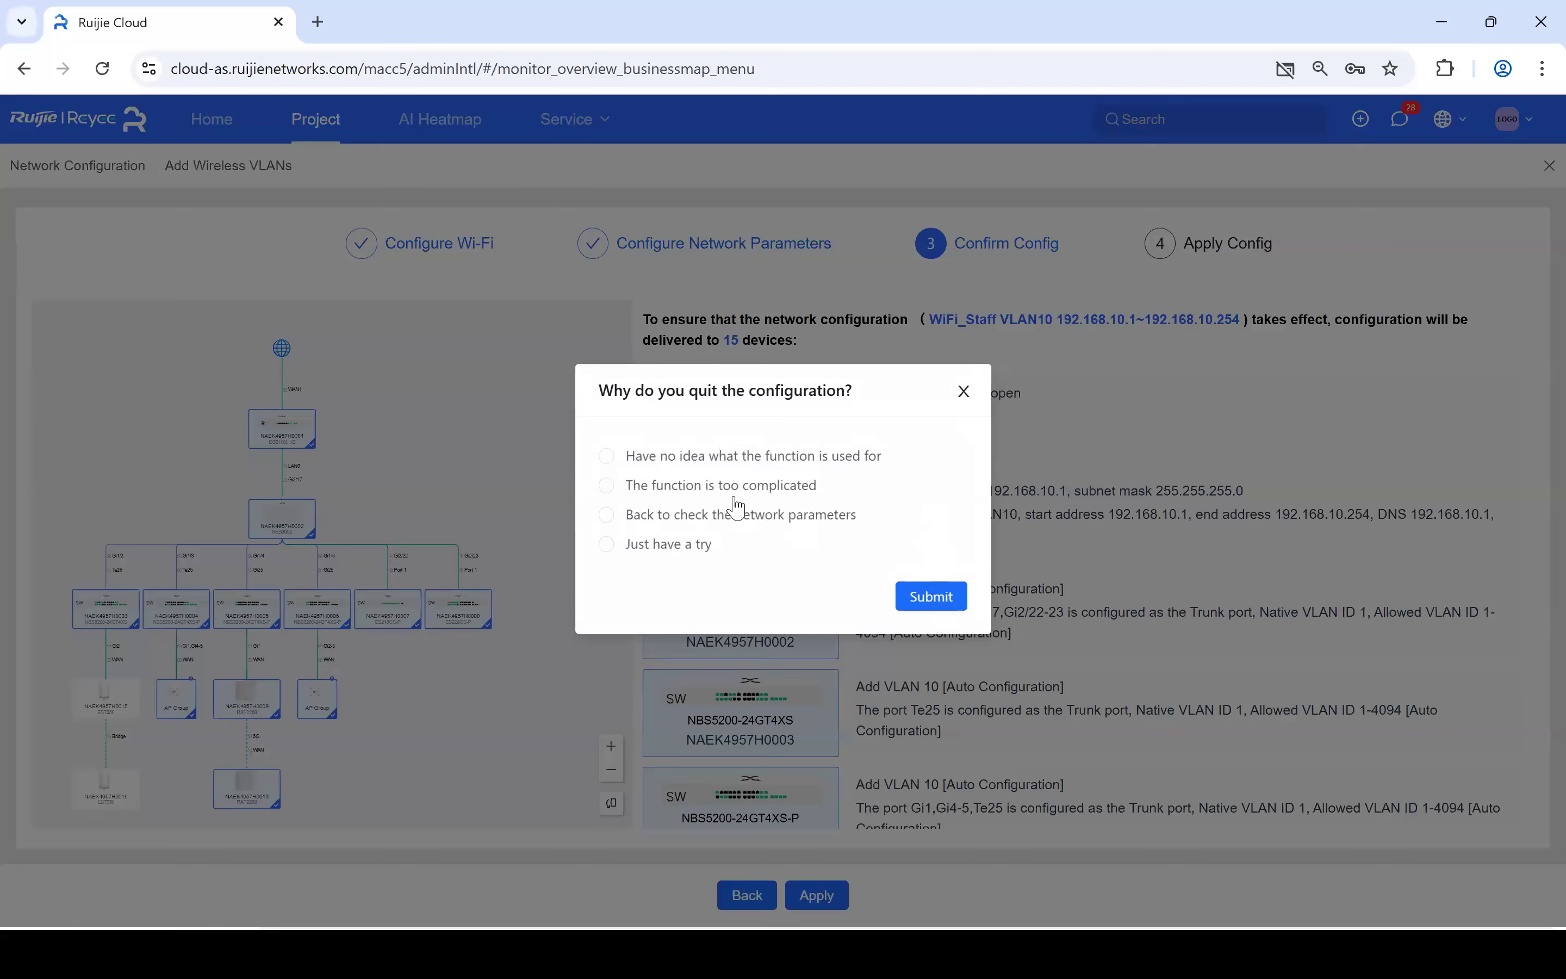
left_click(963, 392)
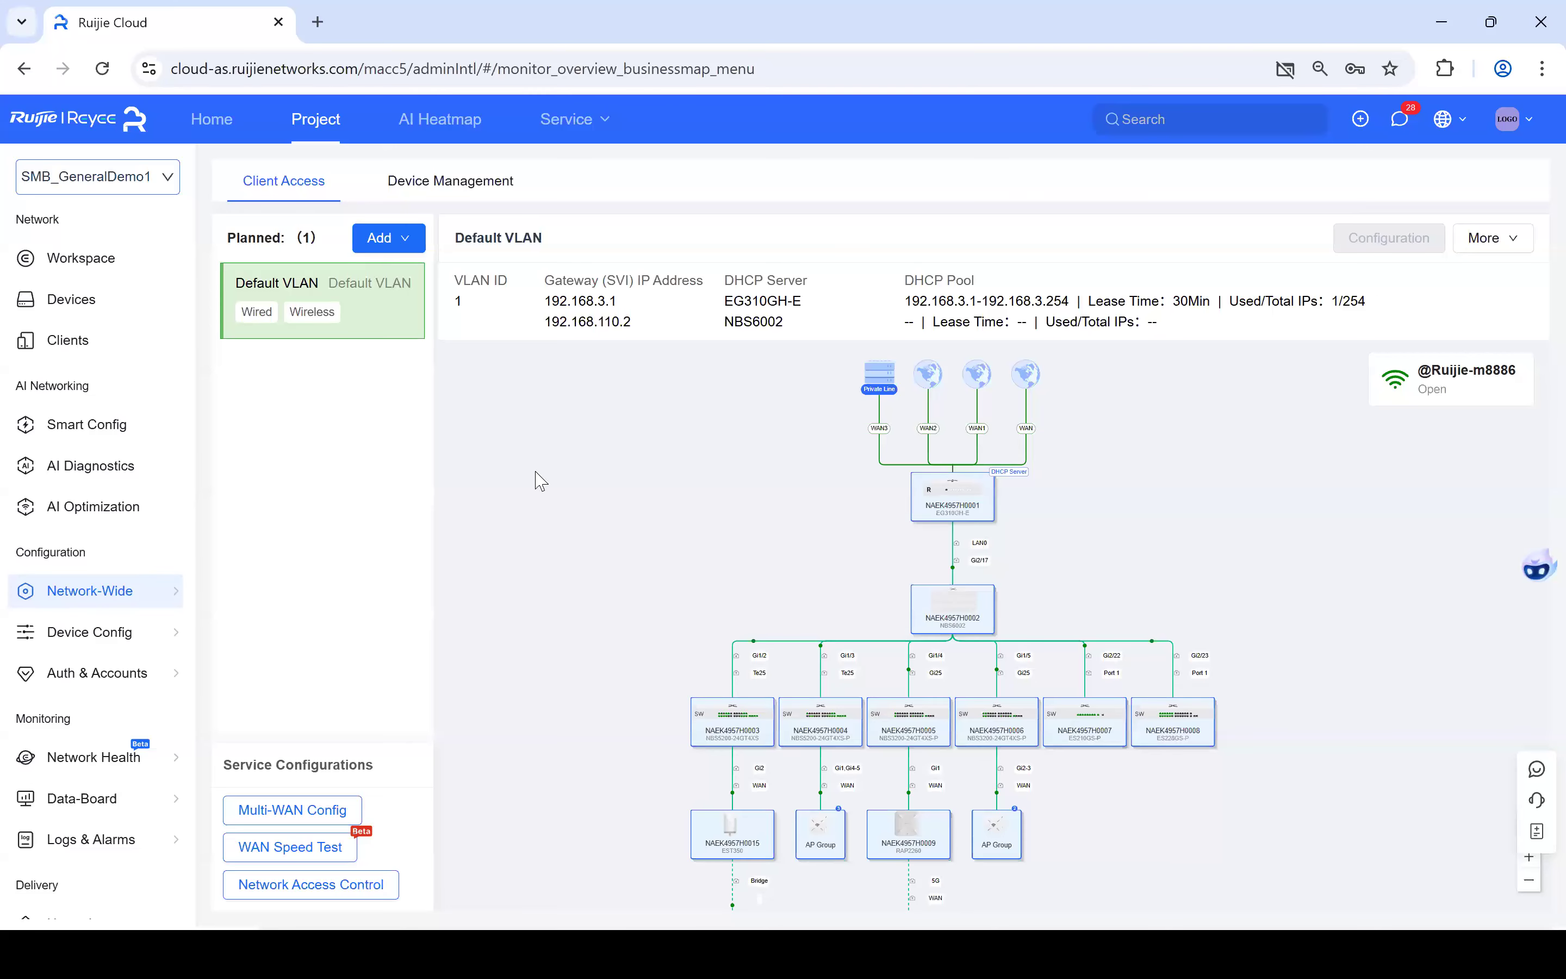
- Start a new Wi-Fi network and enter 'Demo' as its SSID
left_click(381, 249)
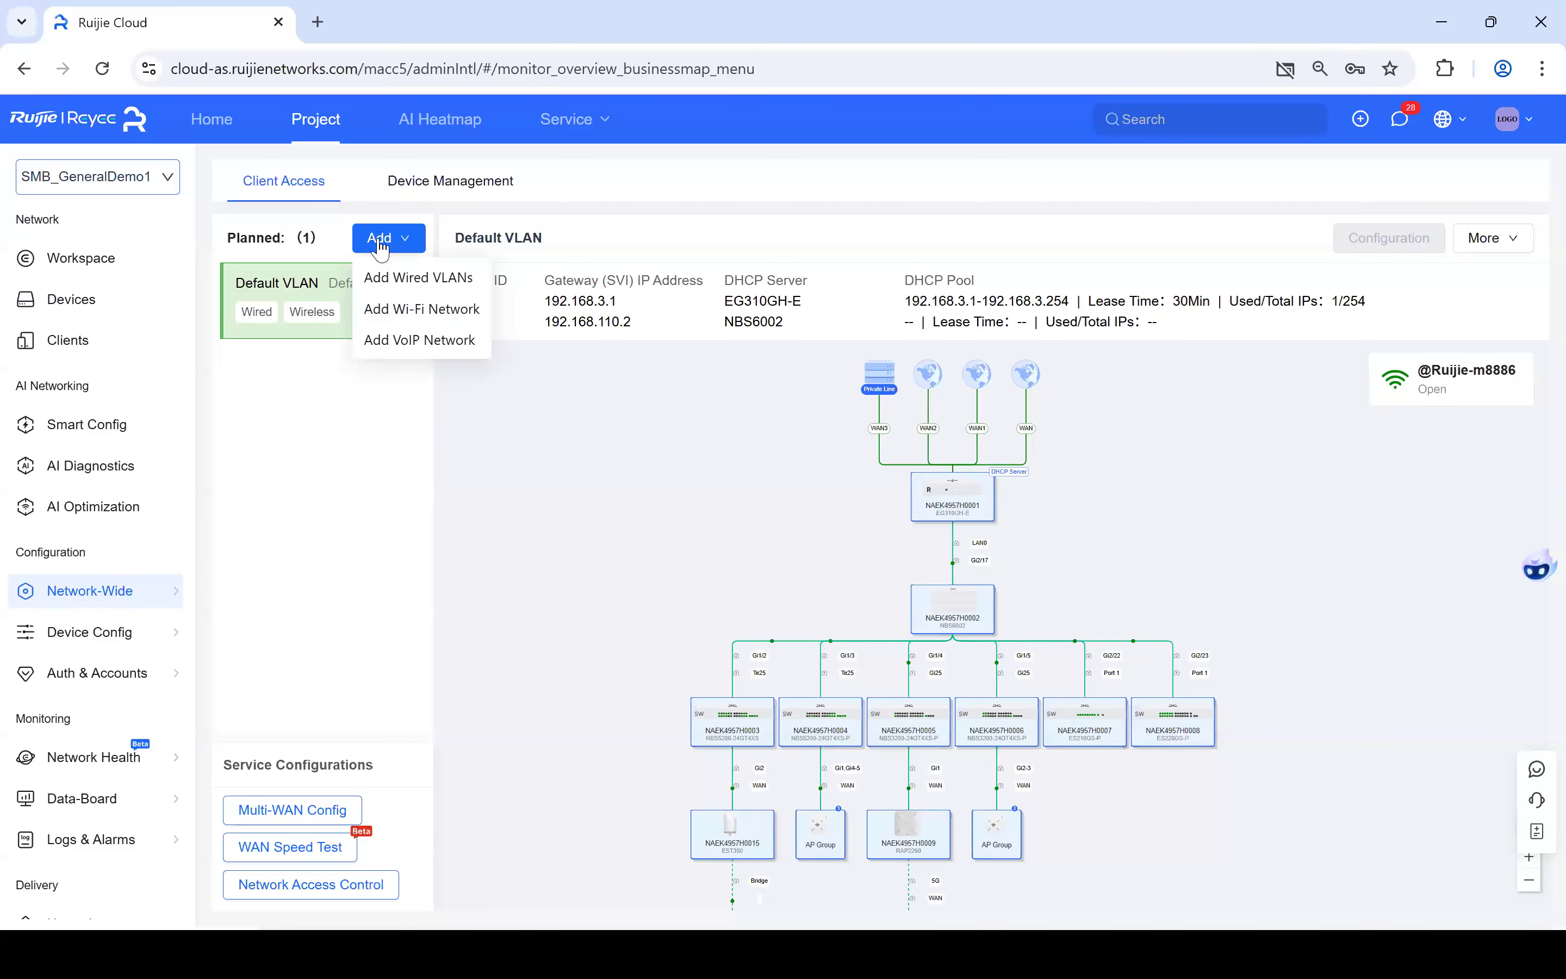
left_click(91, 598)
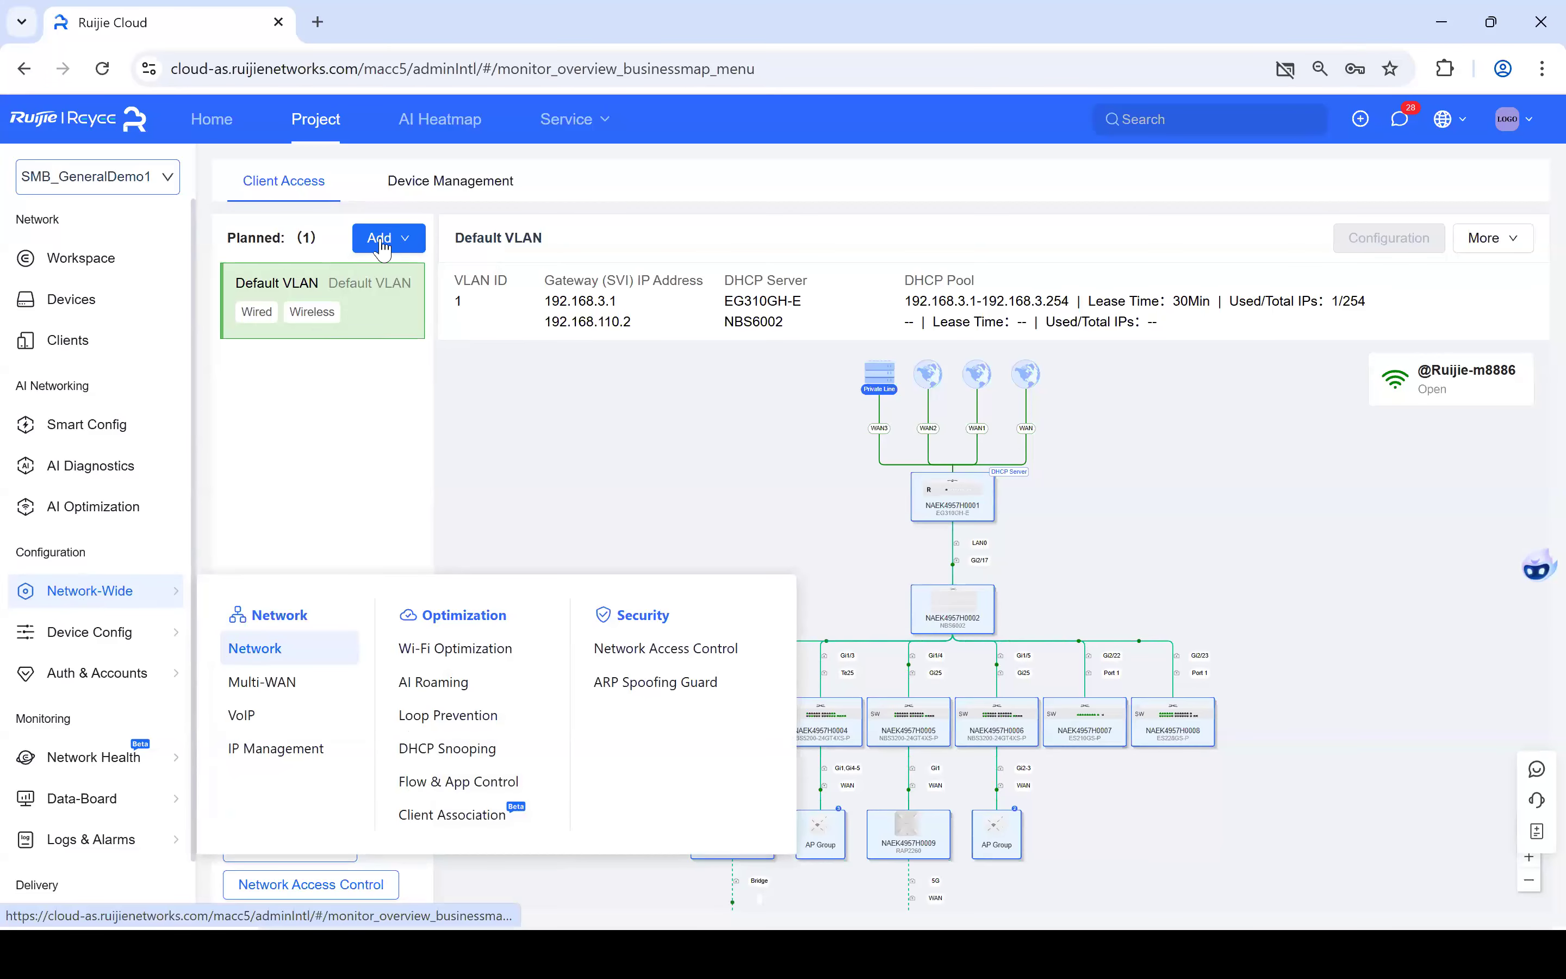
mouse_move(382, 241)
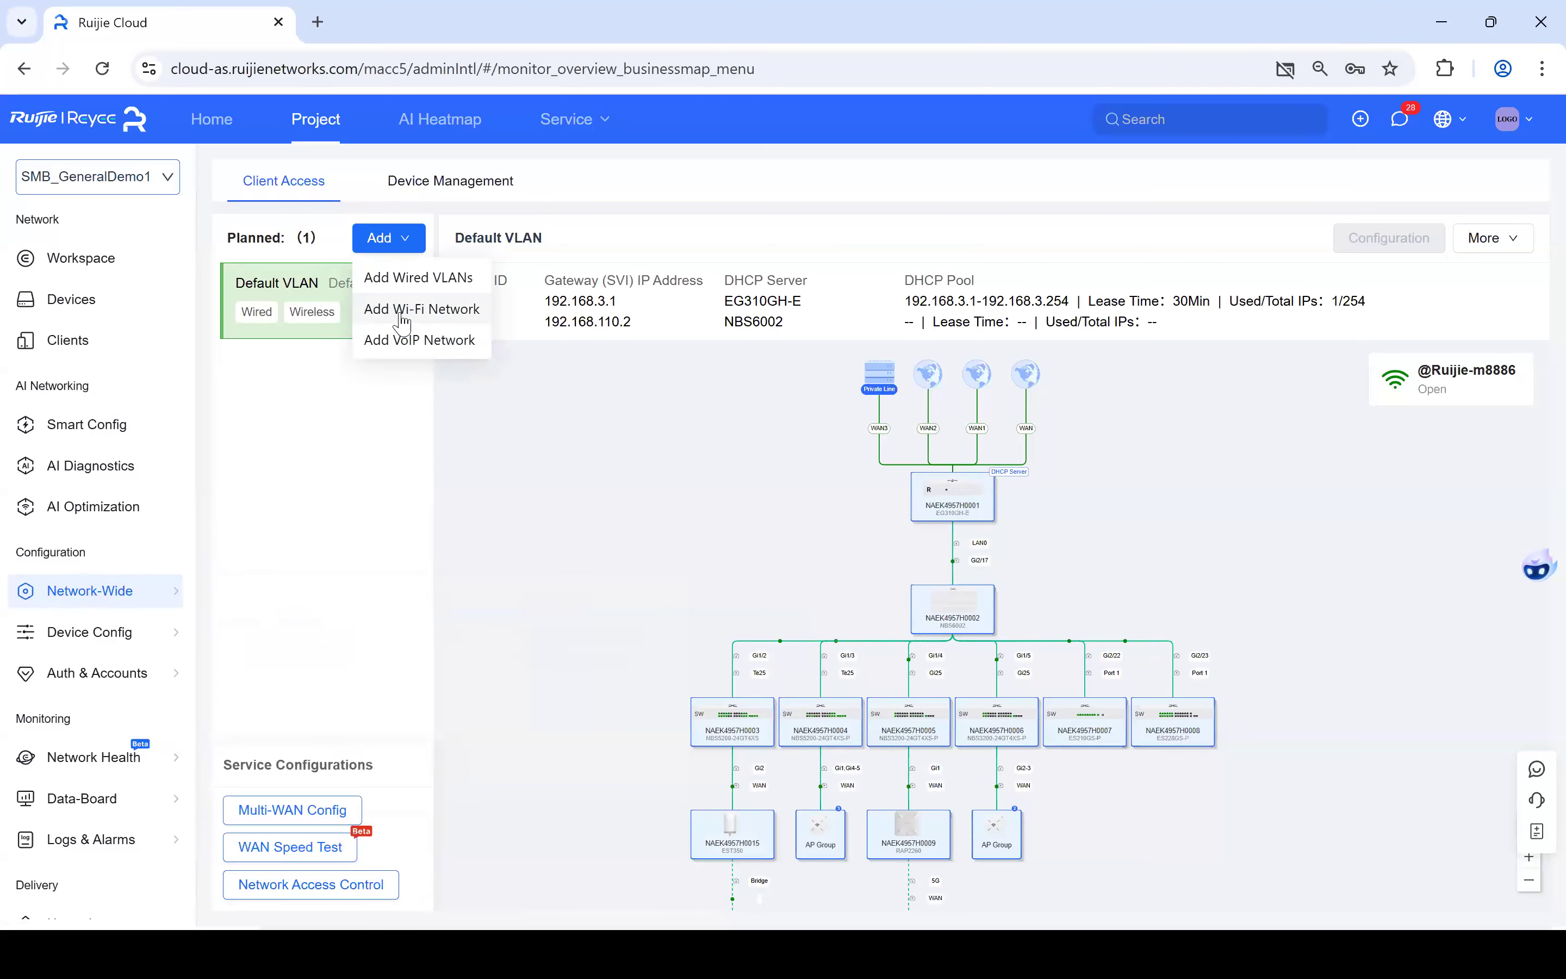
left_click(402, 321)
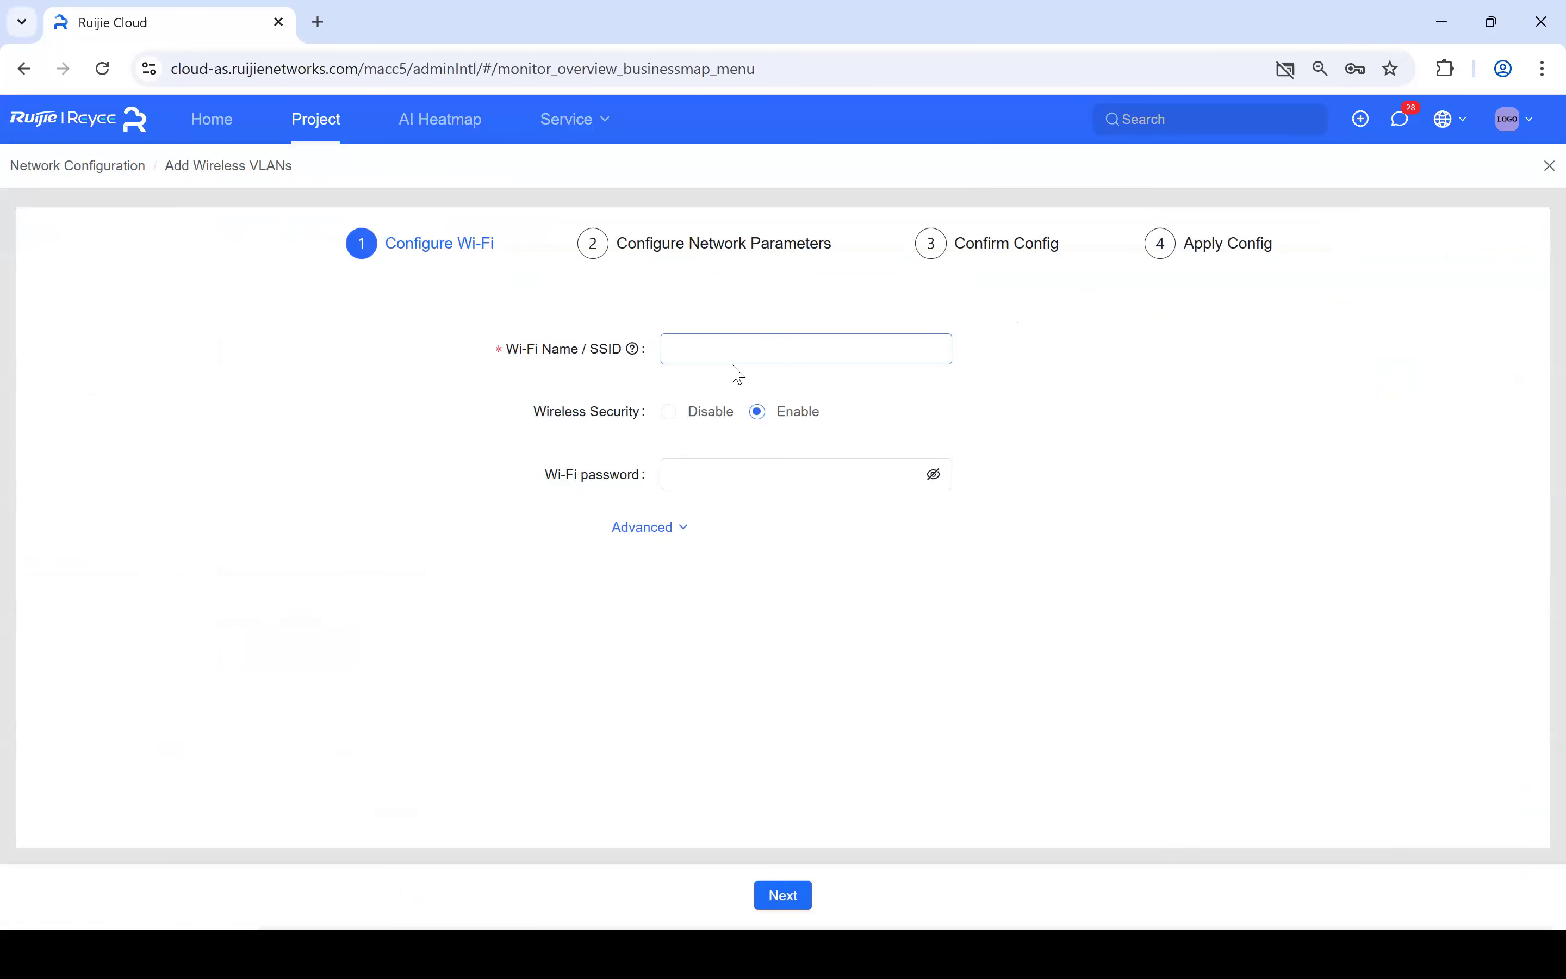
left_click(724, 343)
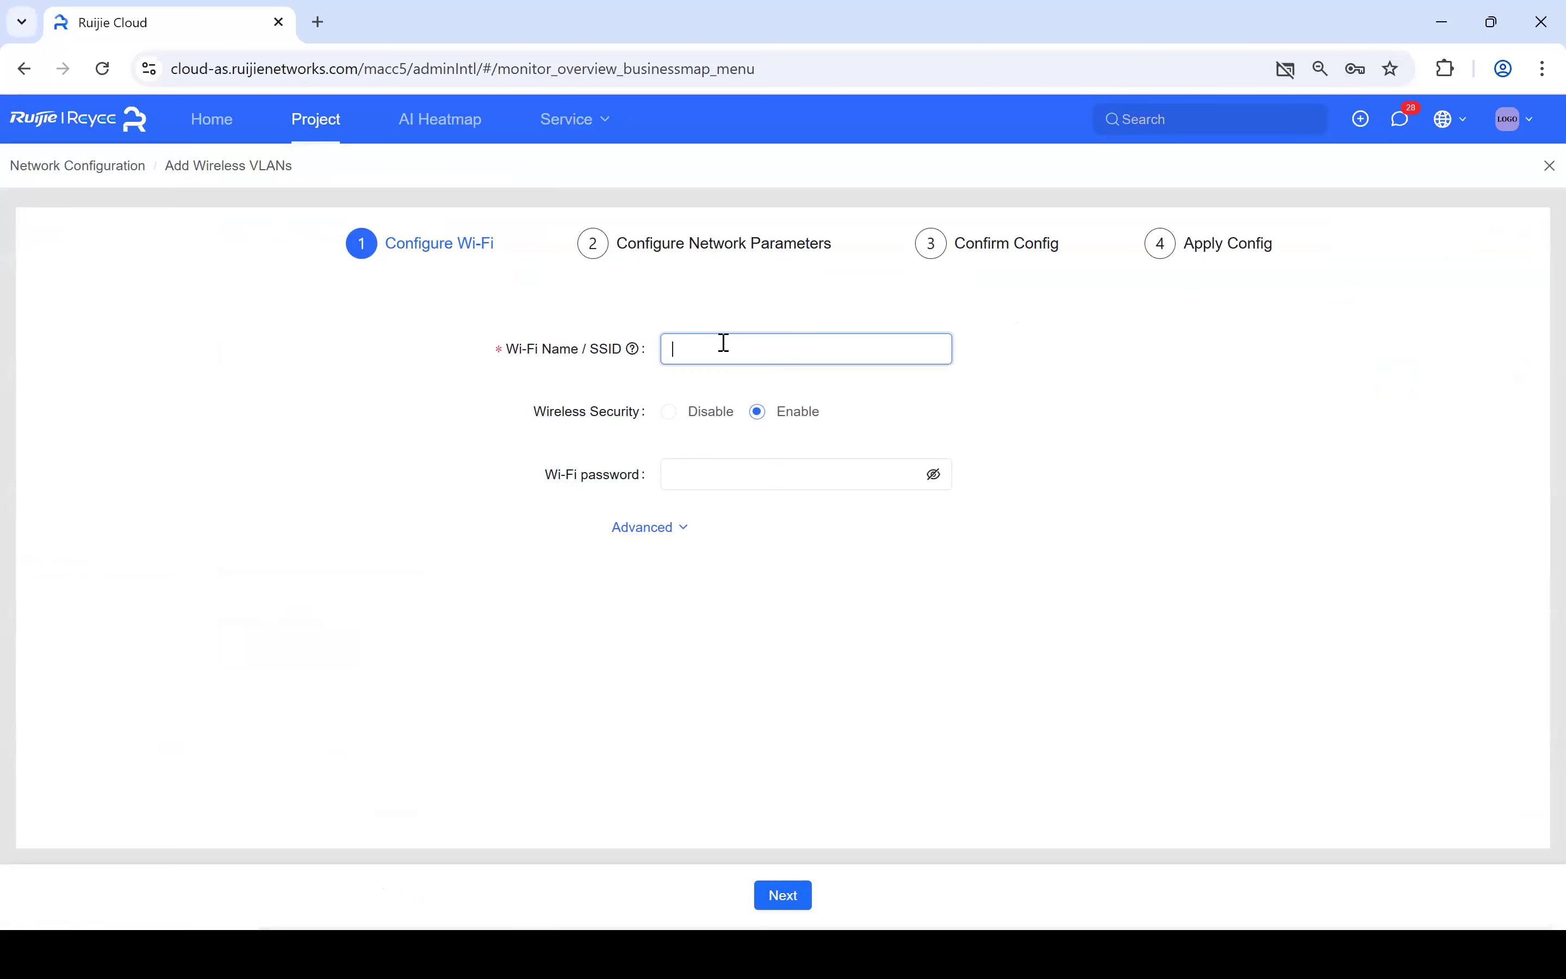
type("Demo")
- Set a Wi-Fi password of at least 8 characters, fixing the rejected first attempt, and continue
left_click(722, 475)
left_click(695, 480)
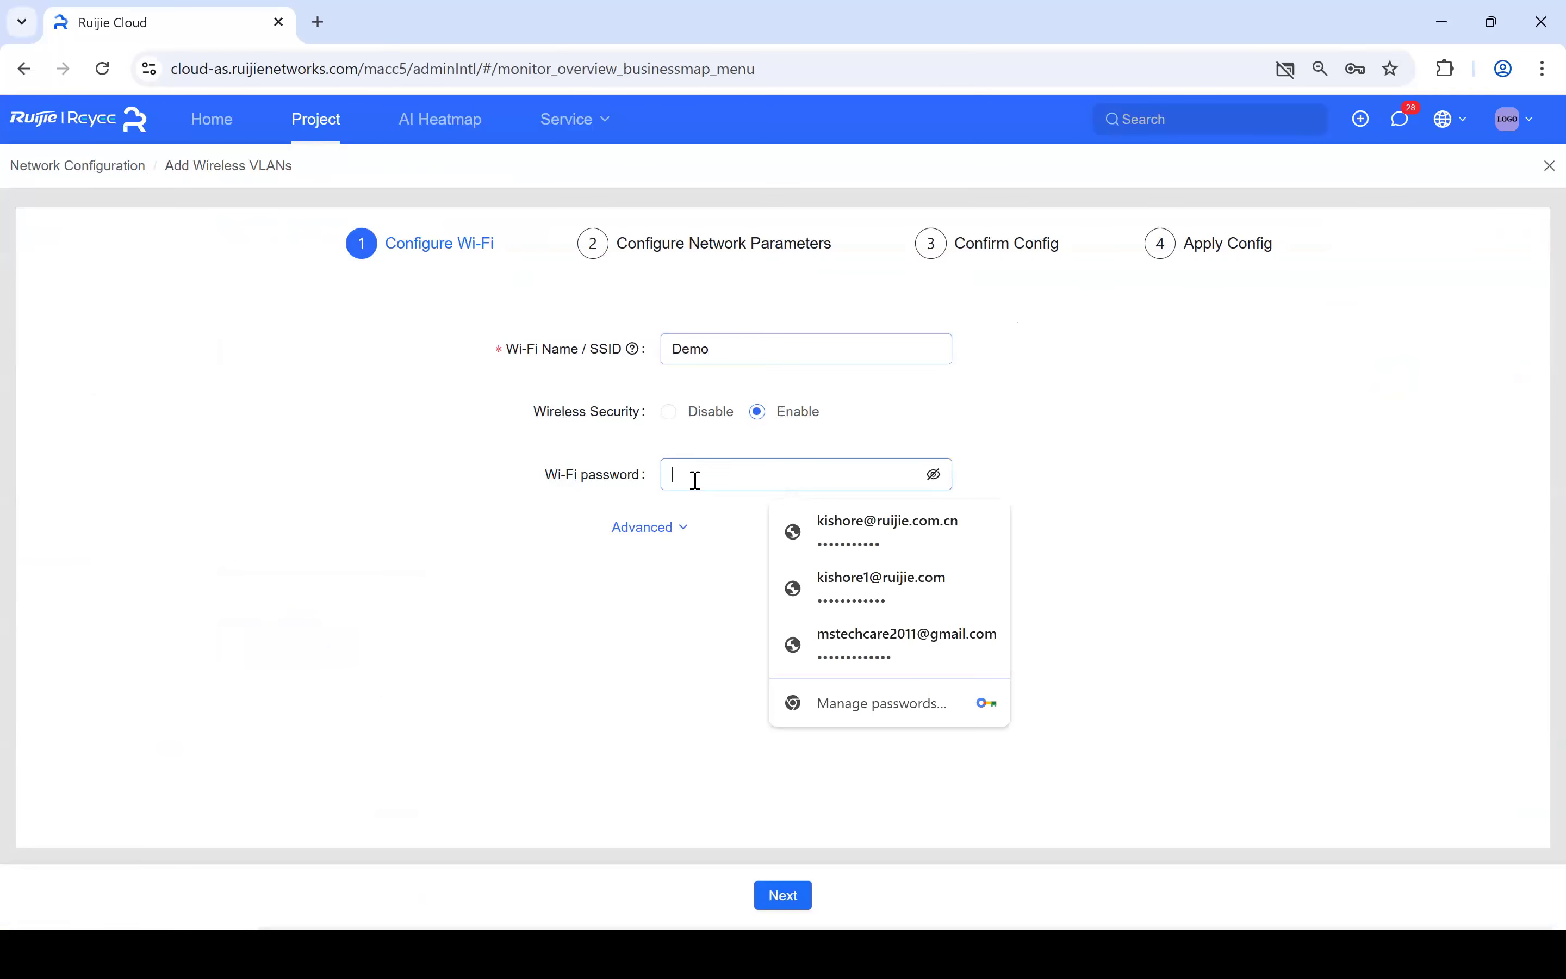
type("12")
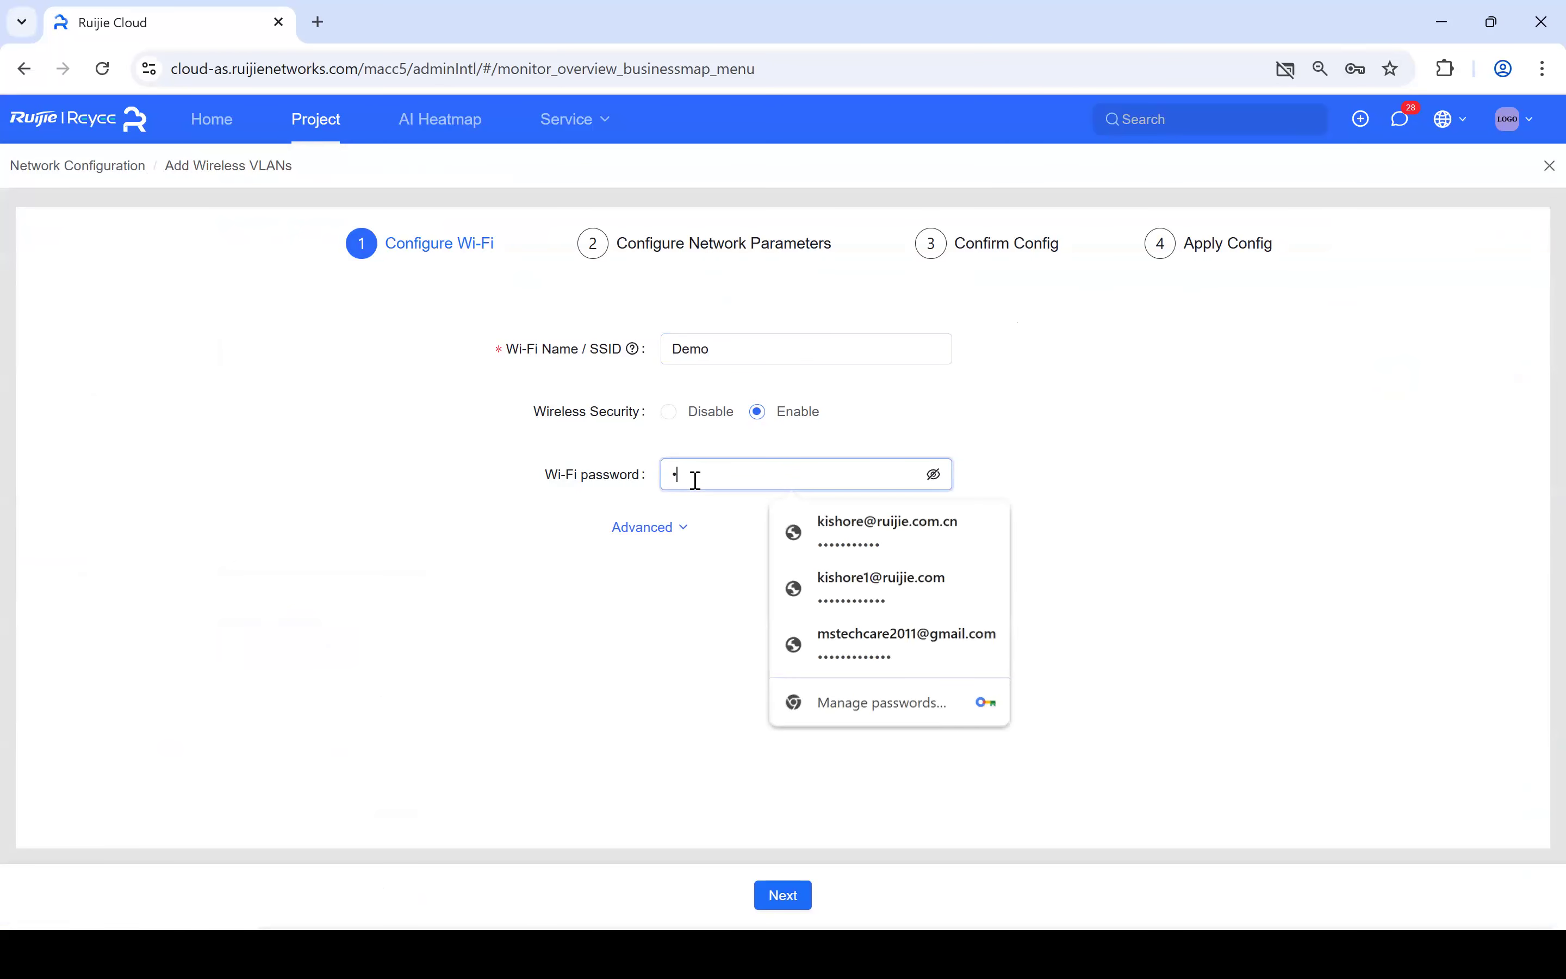
type("3")
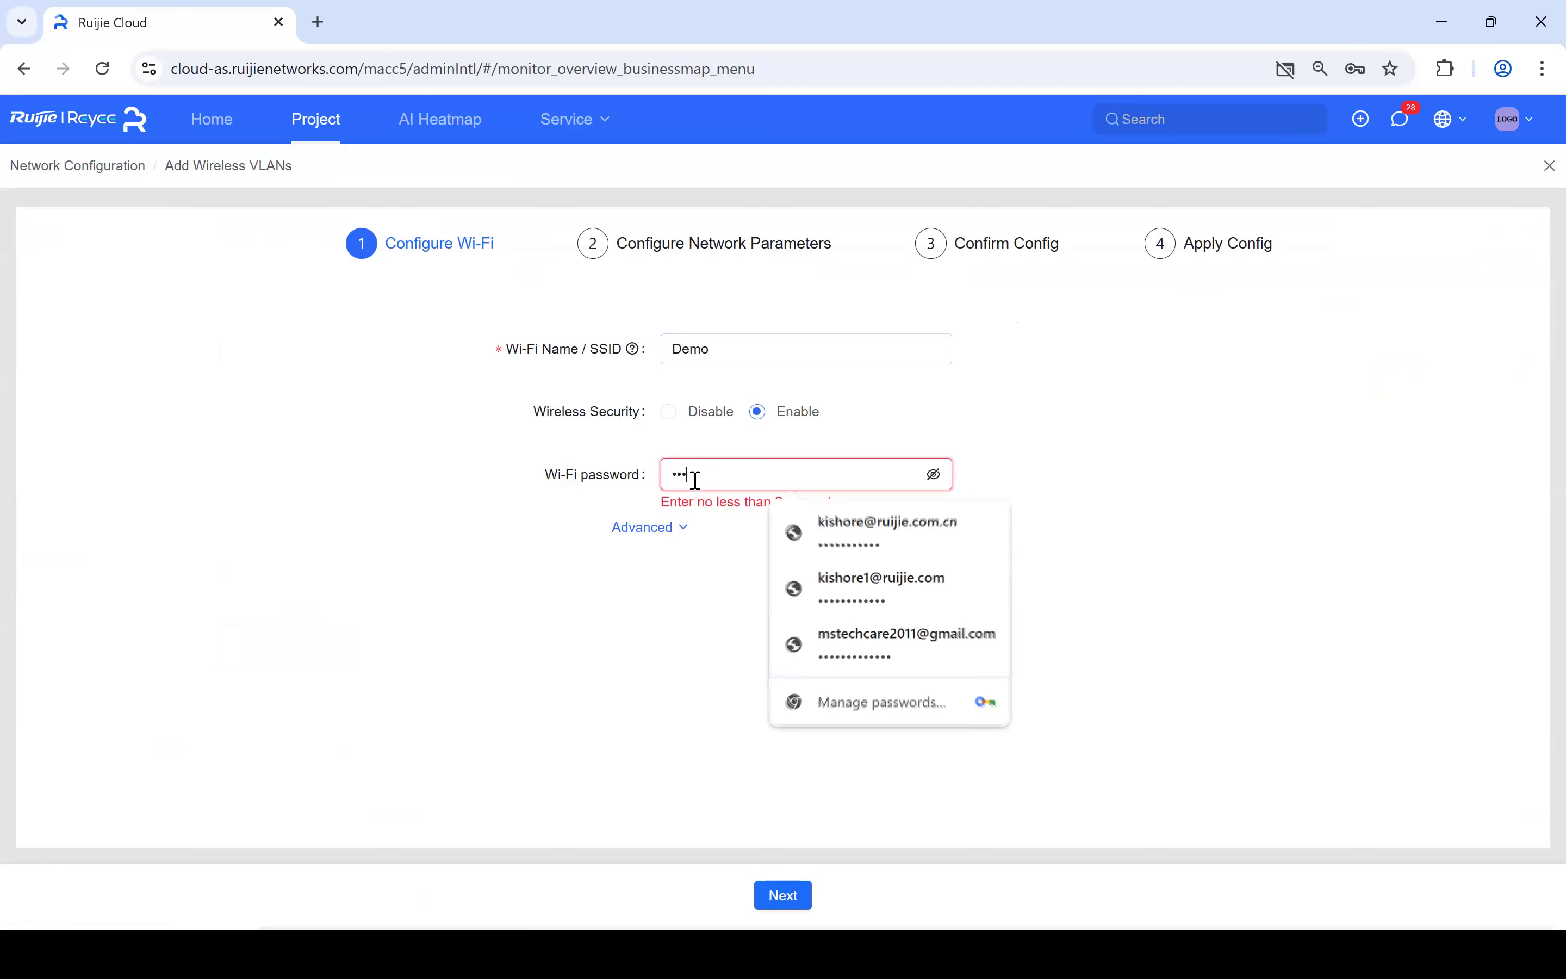
type("4567^")
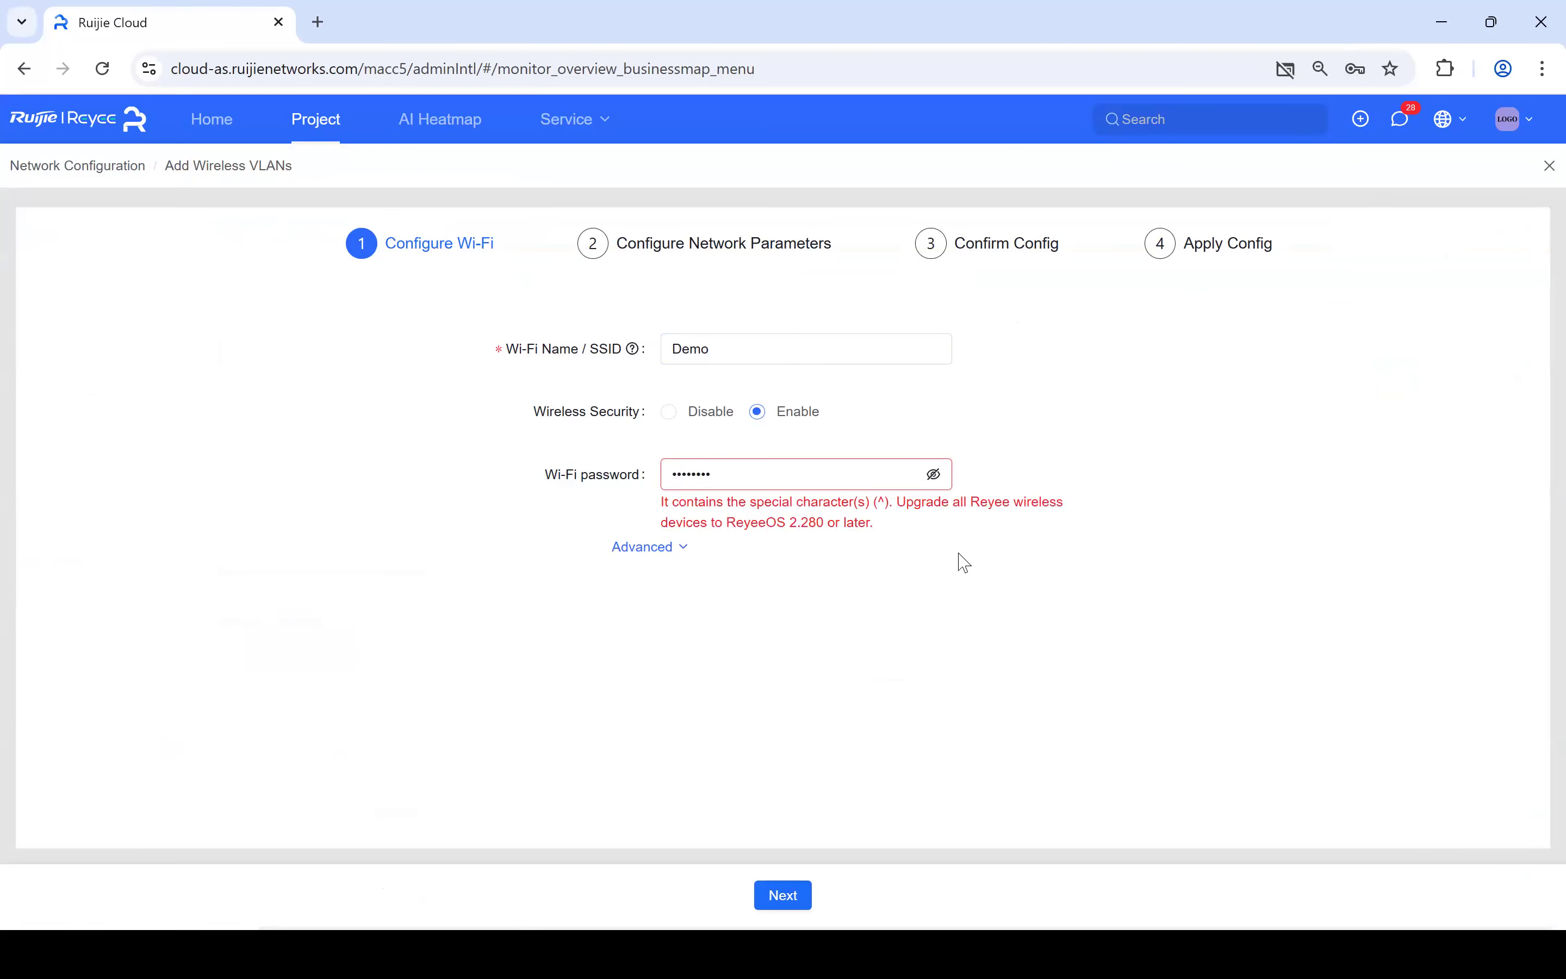
left_click(753, 472)
key("BackSpace")
key("BackSpace")
key("BackSpace")
key("BackSpace")
key("BackSpace")
key("BackSpace")
key("BackSpace")
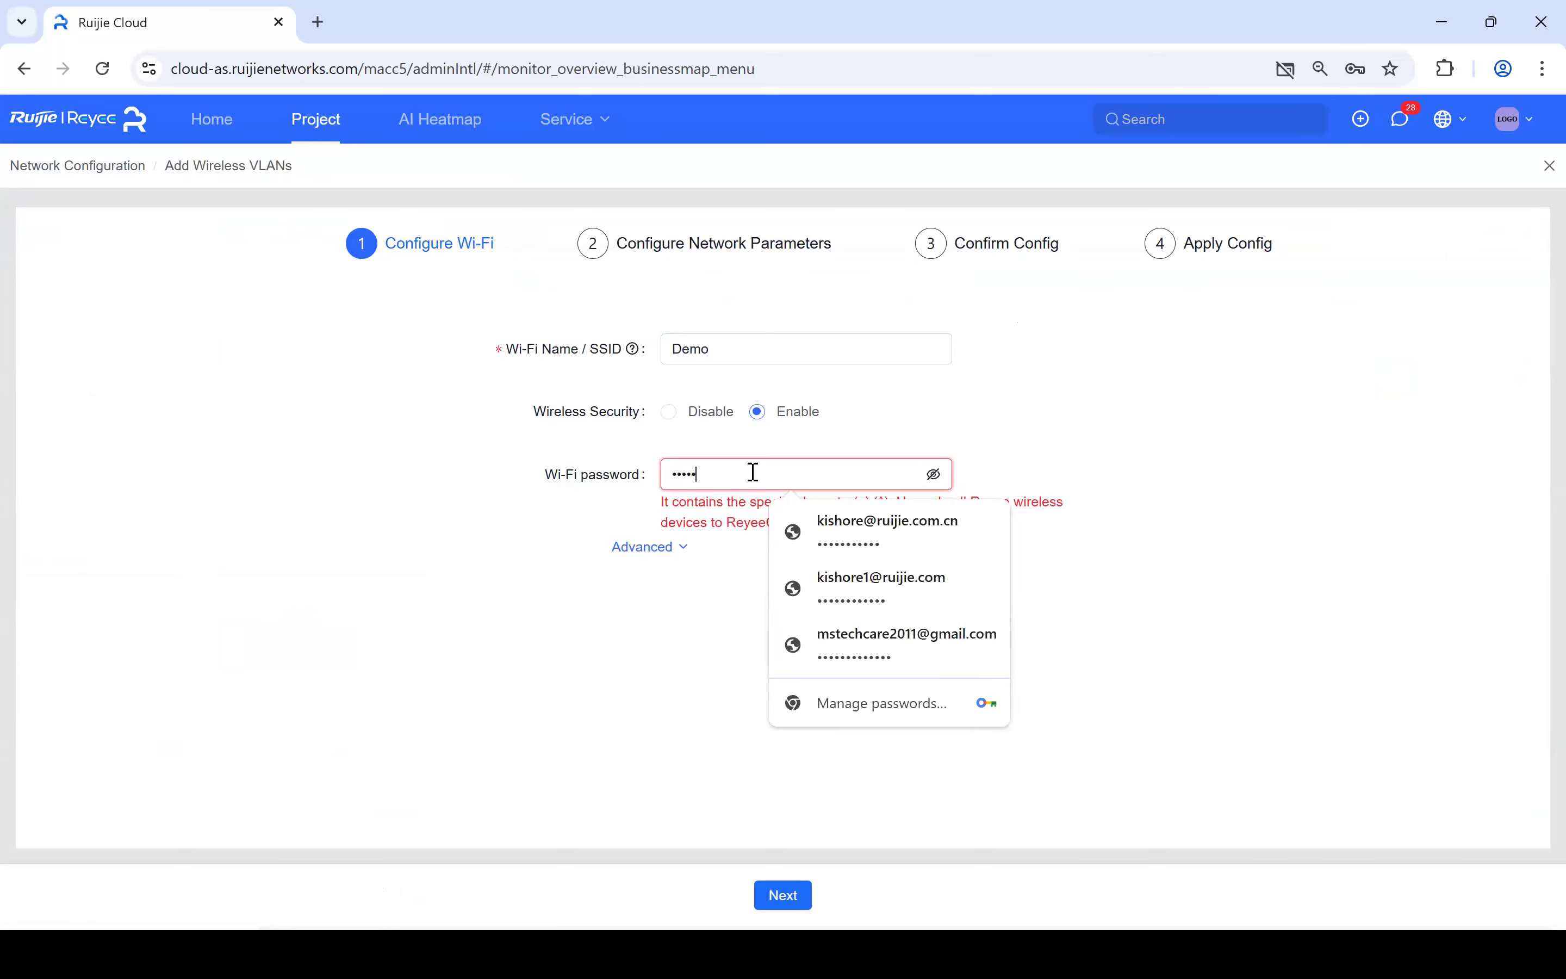
type("•••••••••")
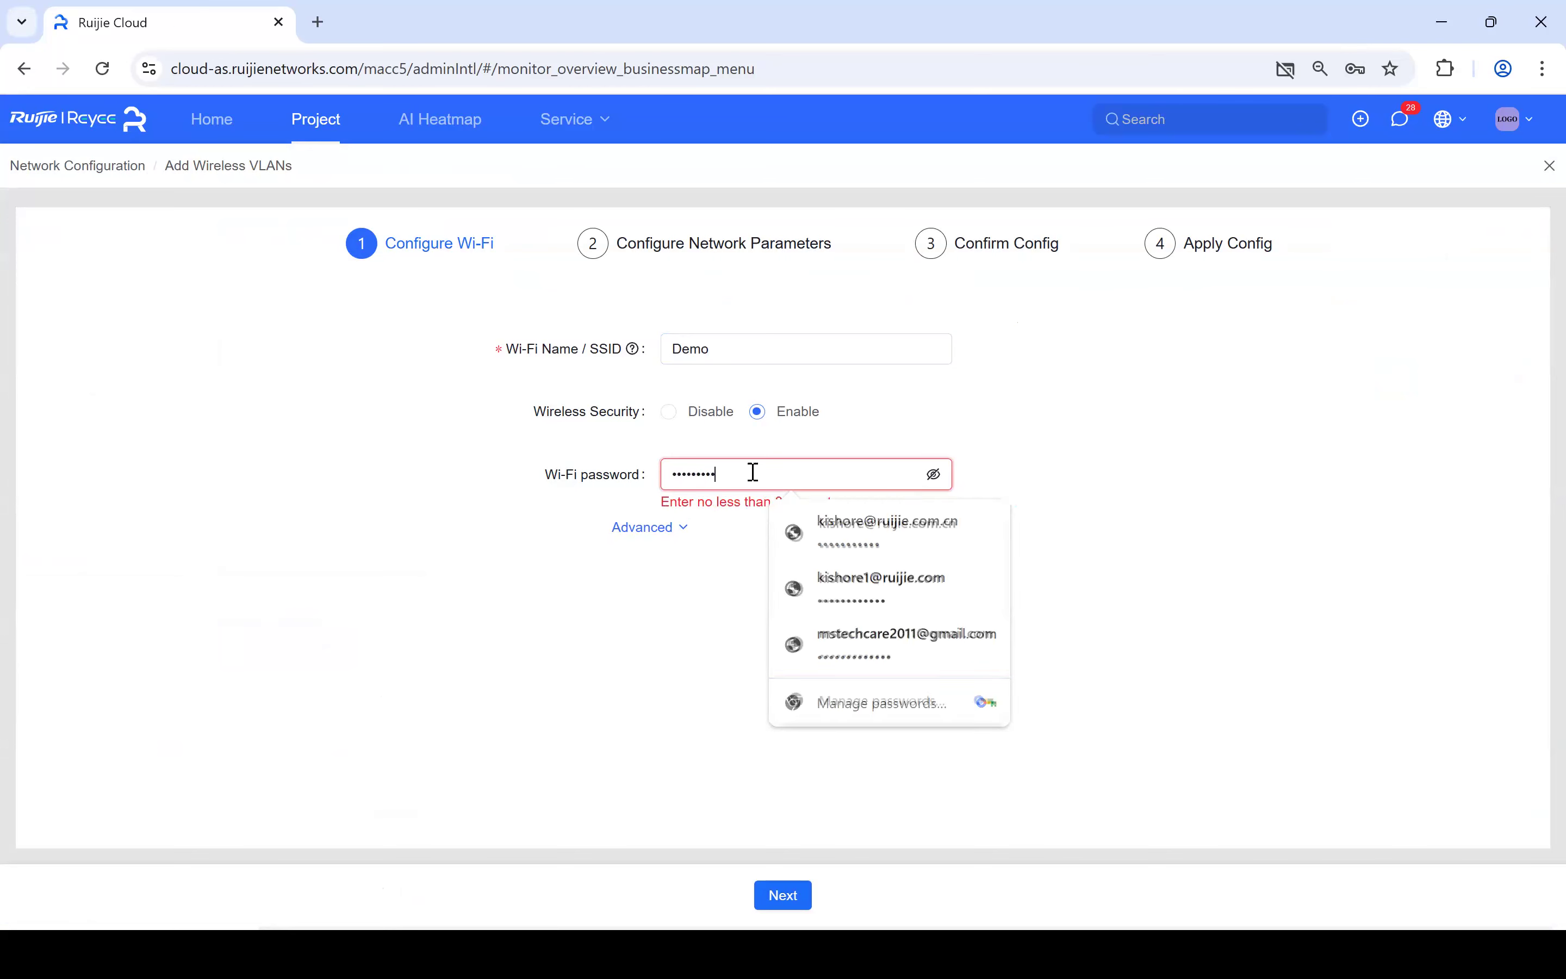
left_click(909, 606)
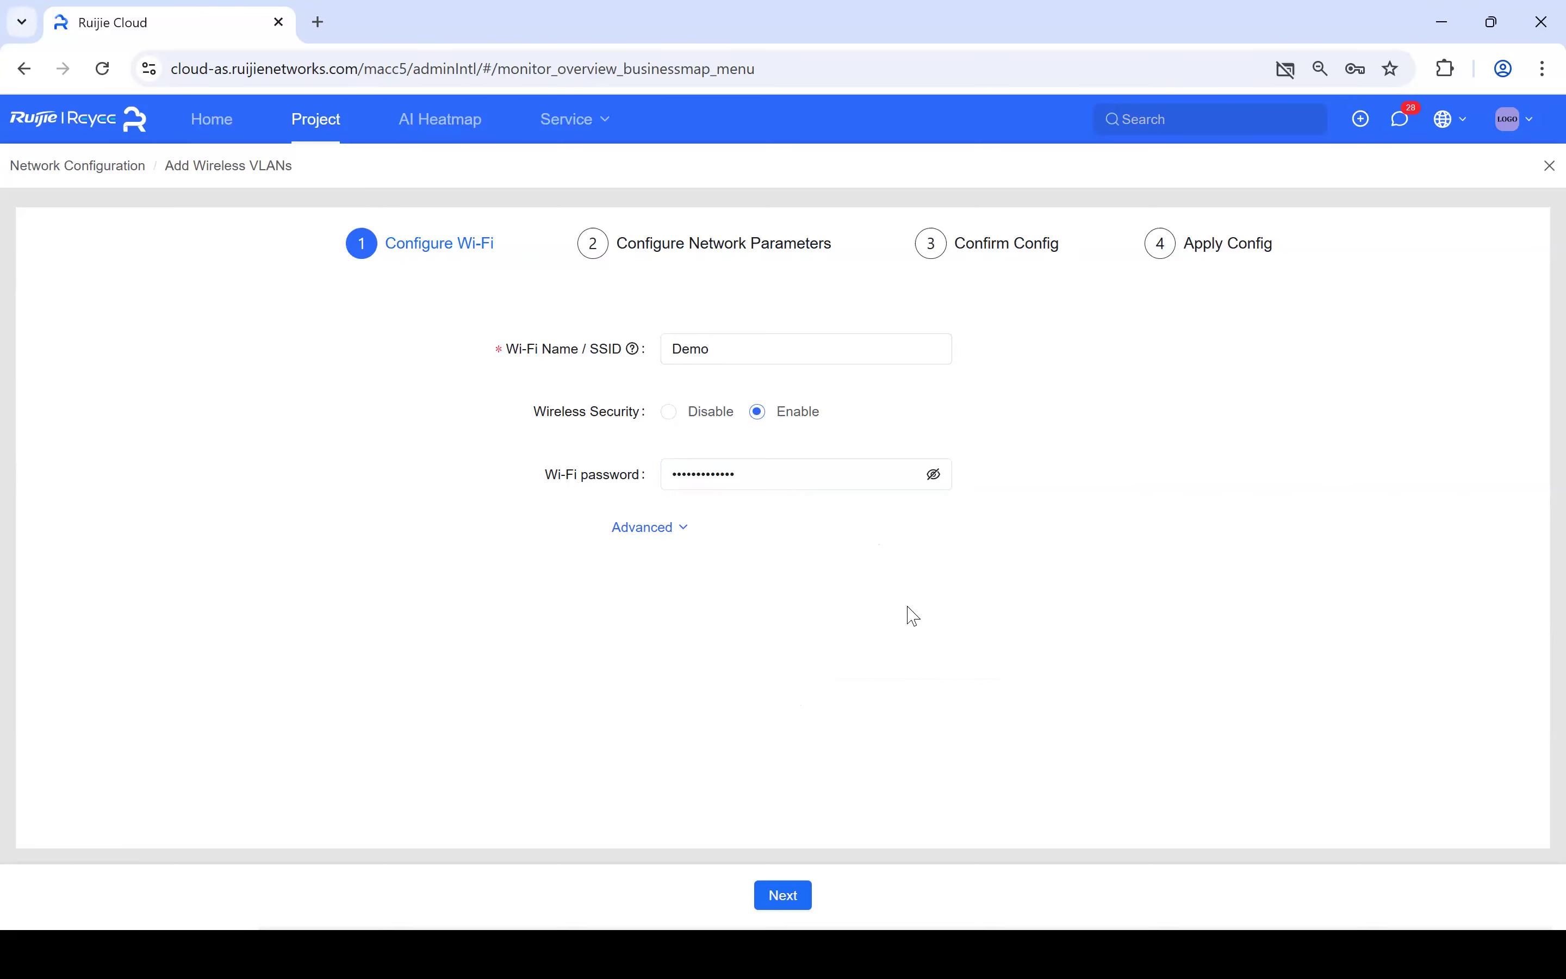
left_click(785, 892)
- Choose WiFi_Staff as the service description, set VLAN ID 11, and edit the subnet mask
left_click(730, 346)
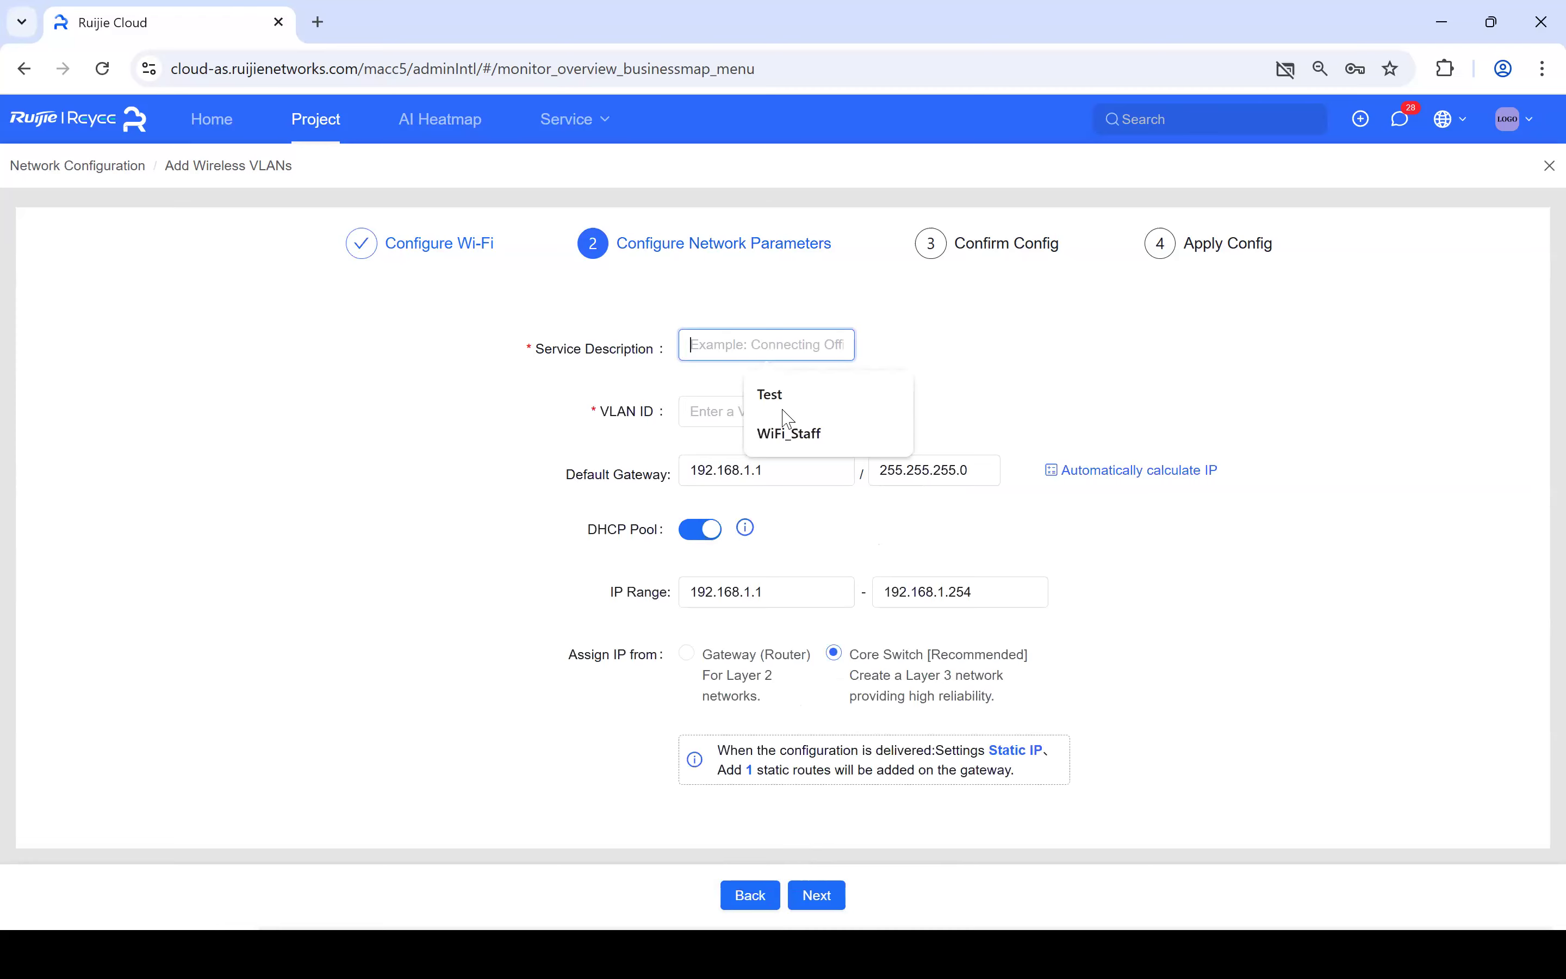
left_click(793, 435)
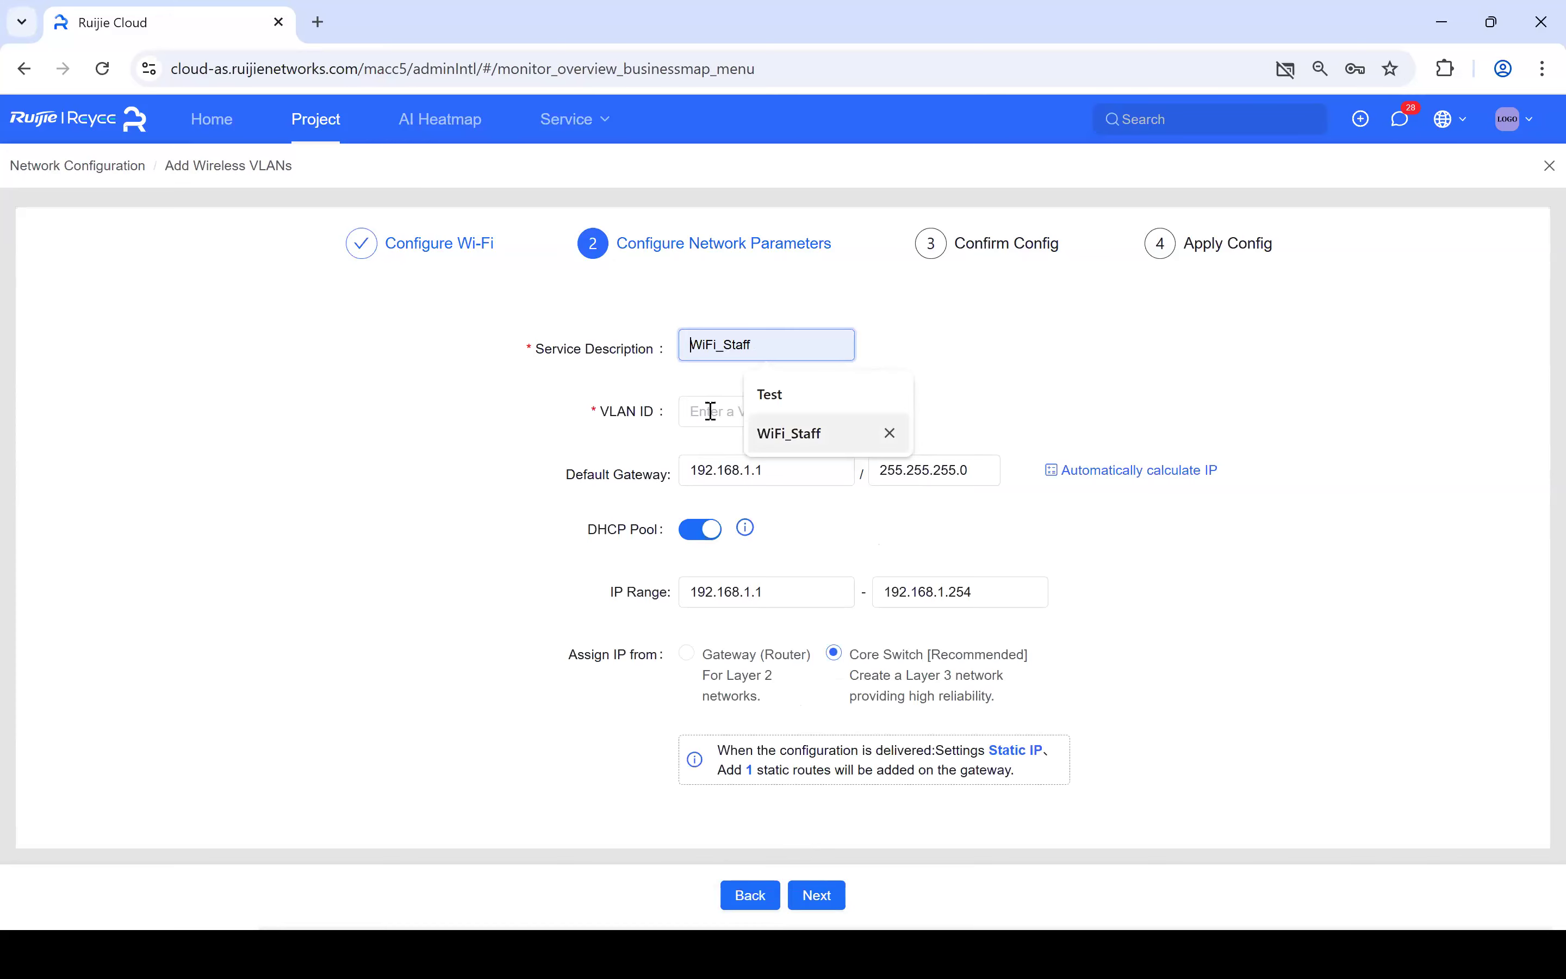
left_click(710, 411)
type("11")
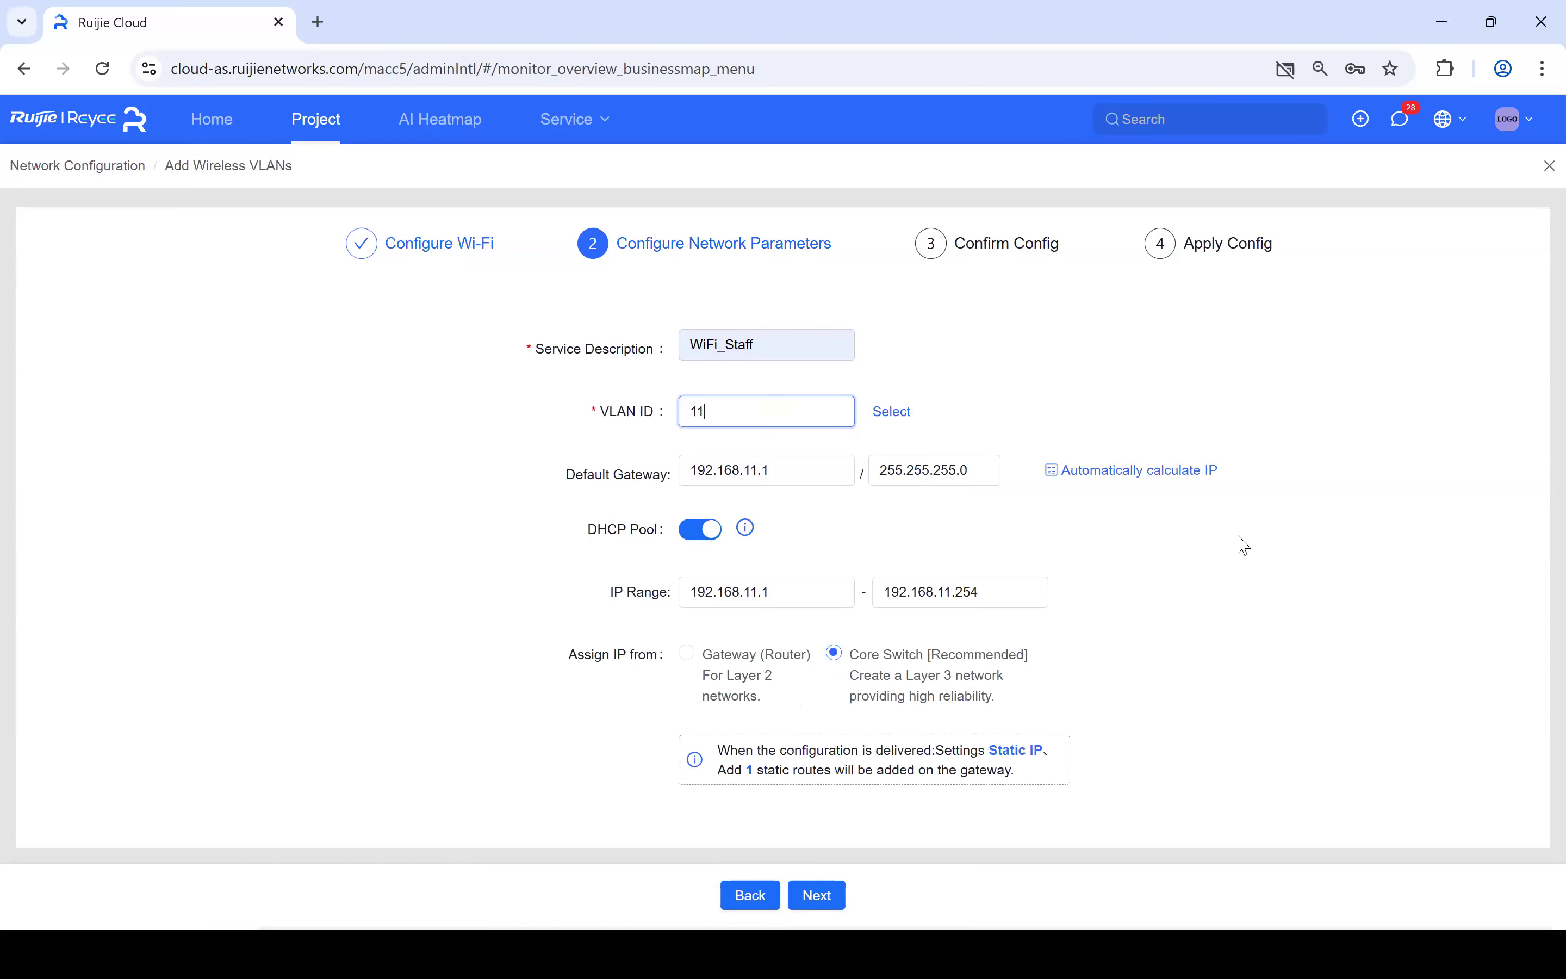
left_click(957, 472)
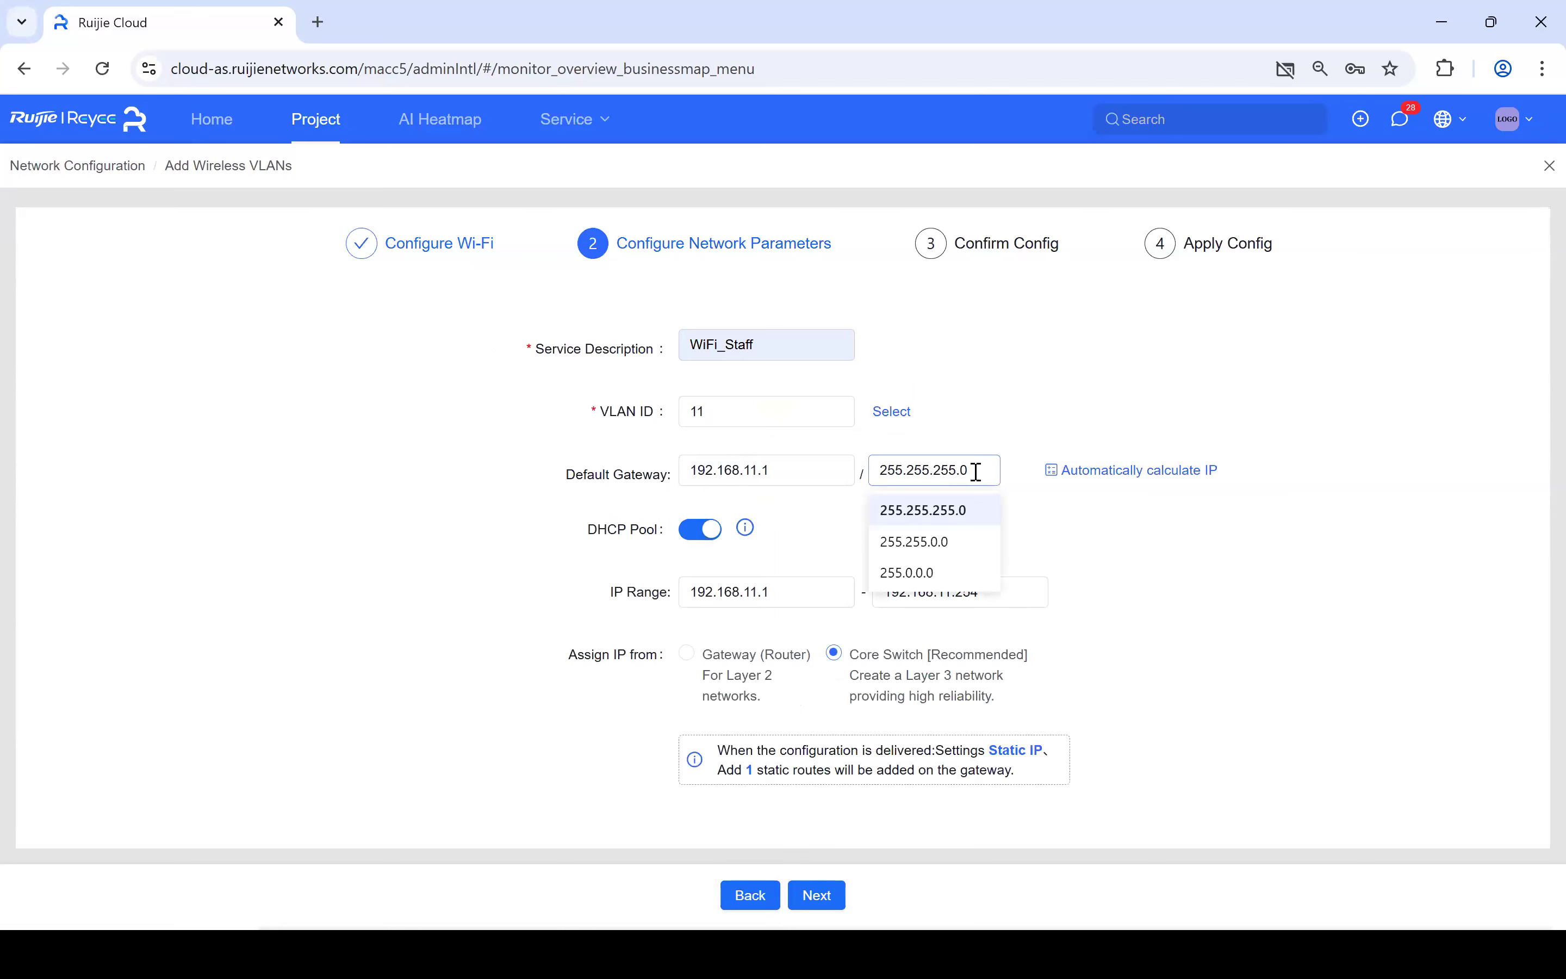
key("BackSpace")
type("4")
- Auto-calculate the mask and range for 510 addresses, assign IPs from the Gateway (Router), and continue
left_click(1179, 485)
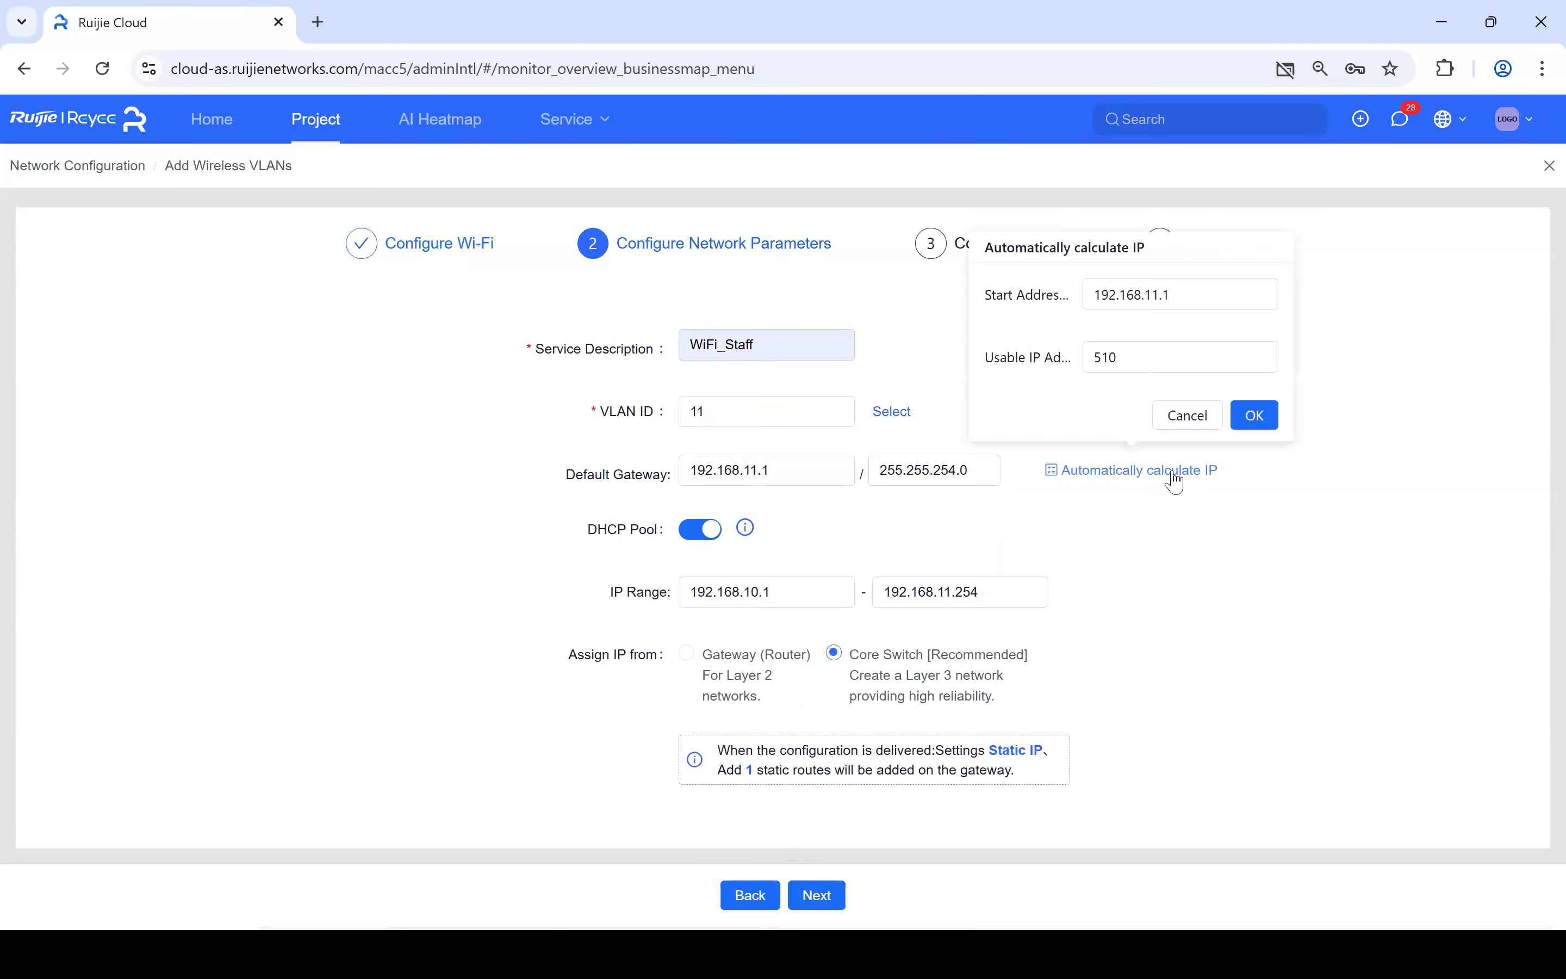
left_click(1120, 368)
left_click(1269, 428)
left_click(1256, 415)
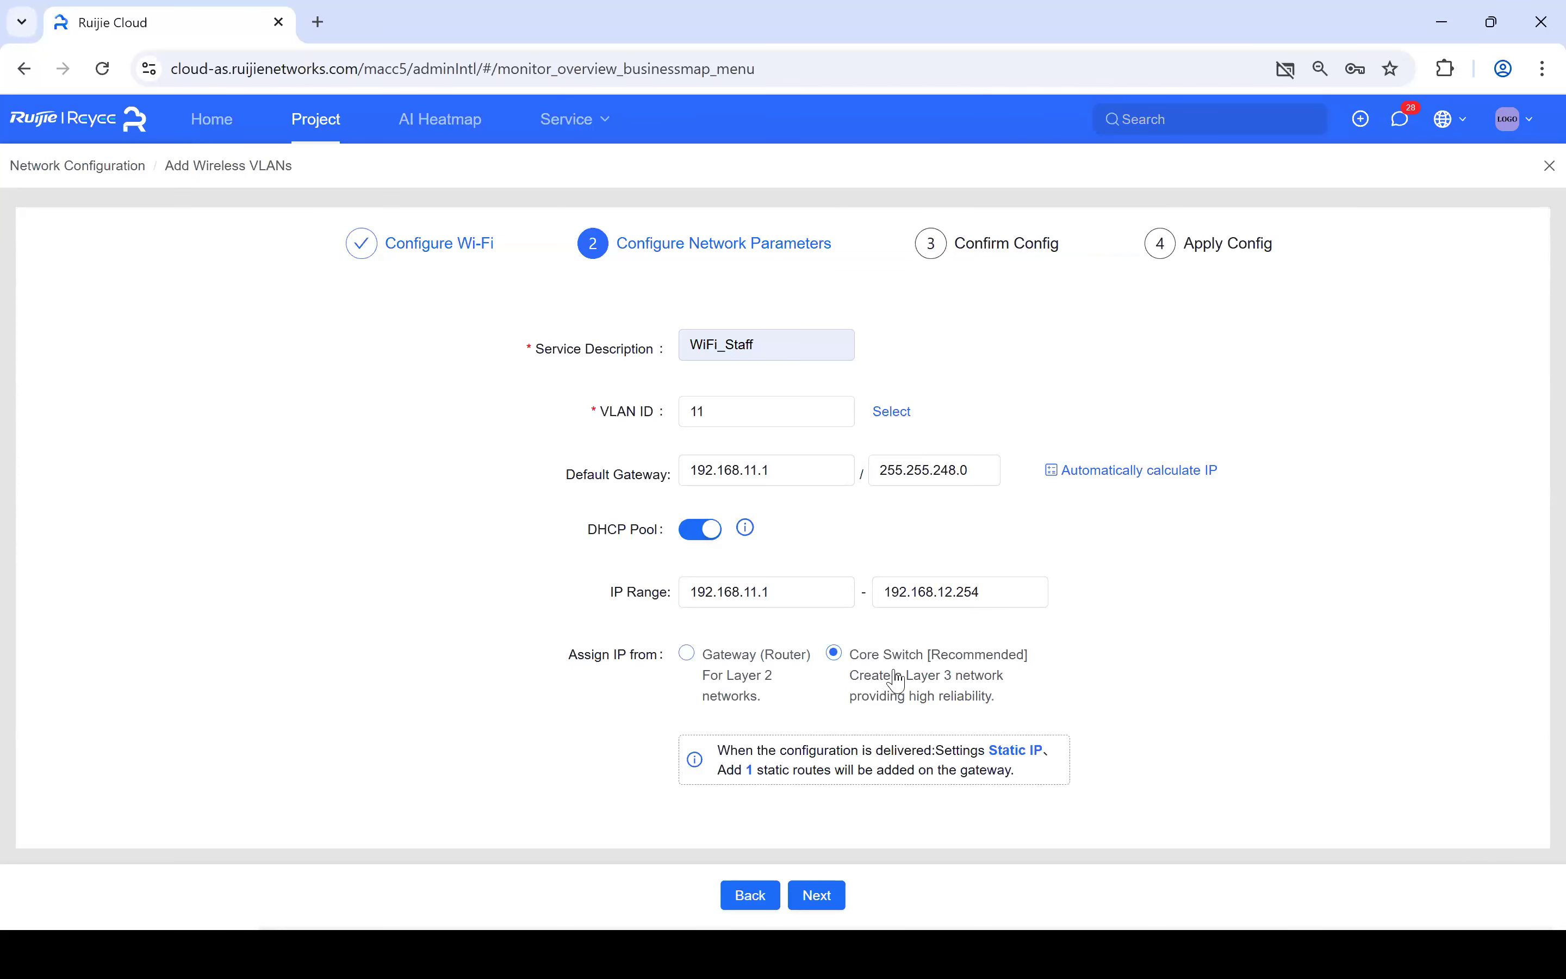
left_click(692, 655)
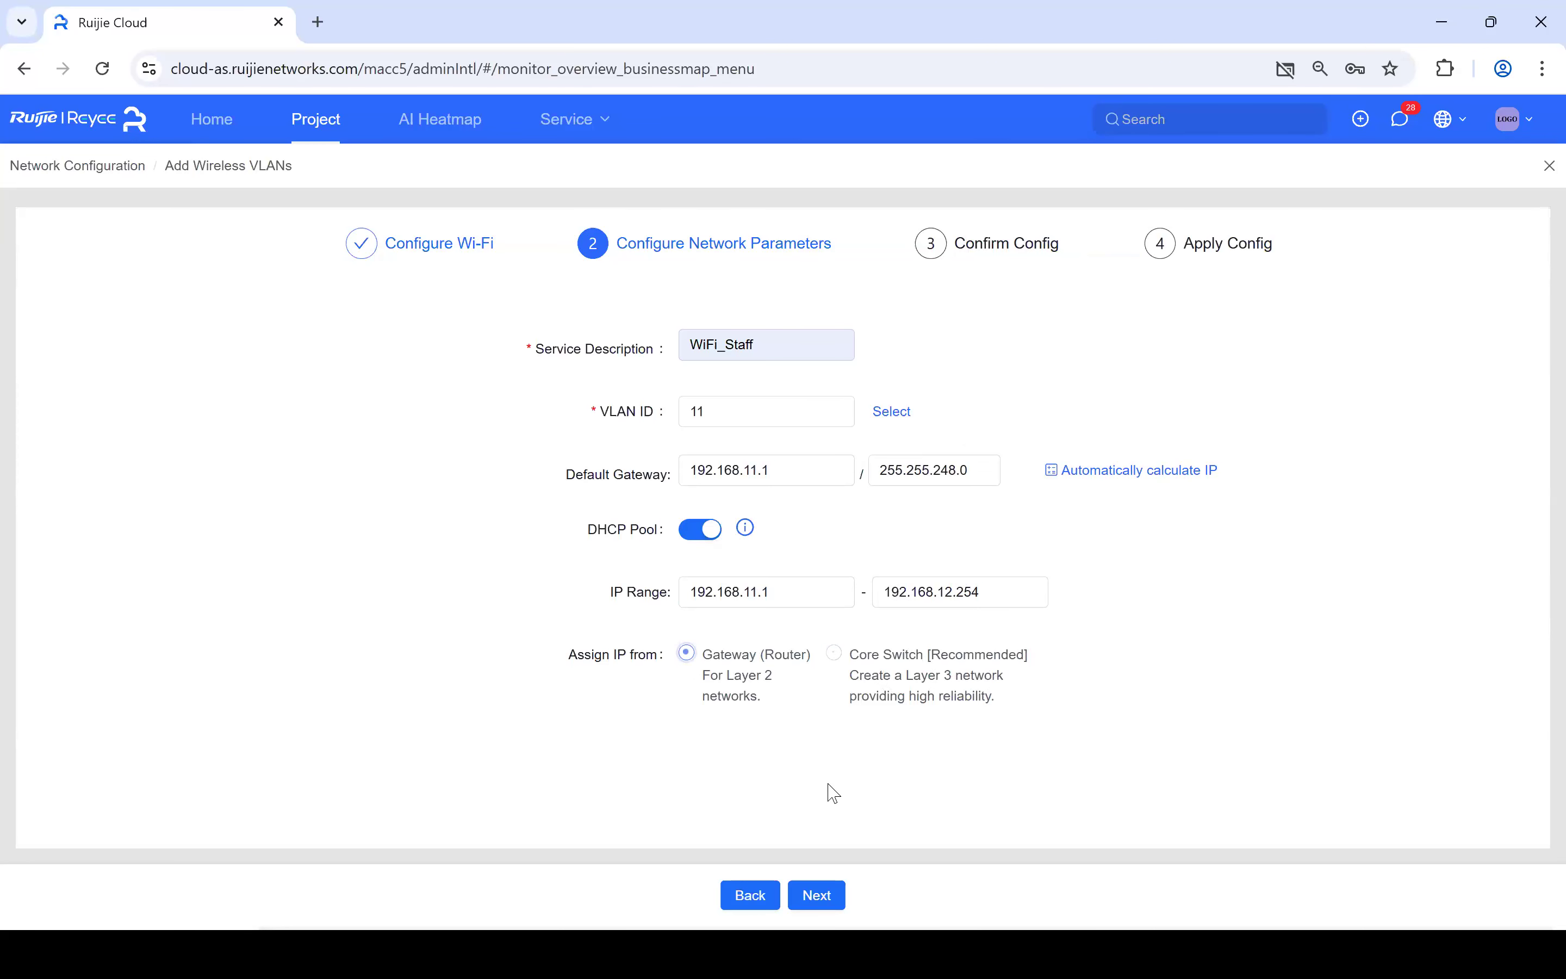
left_click(824, 898)
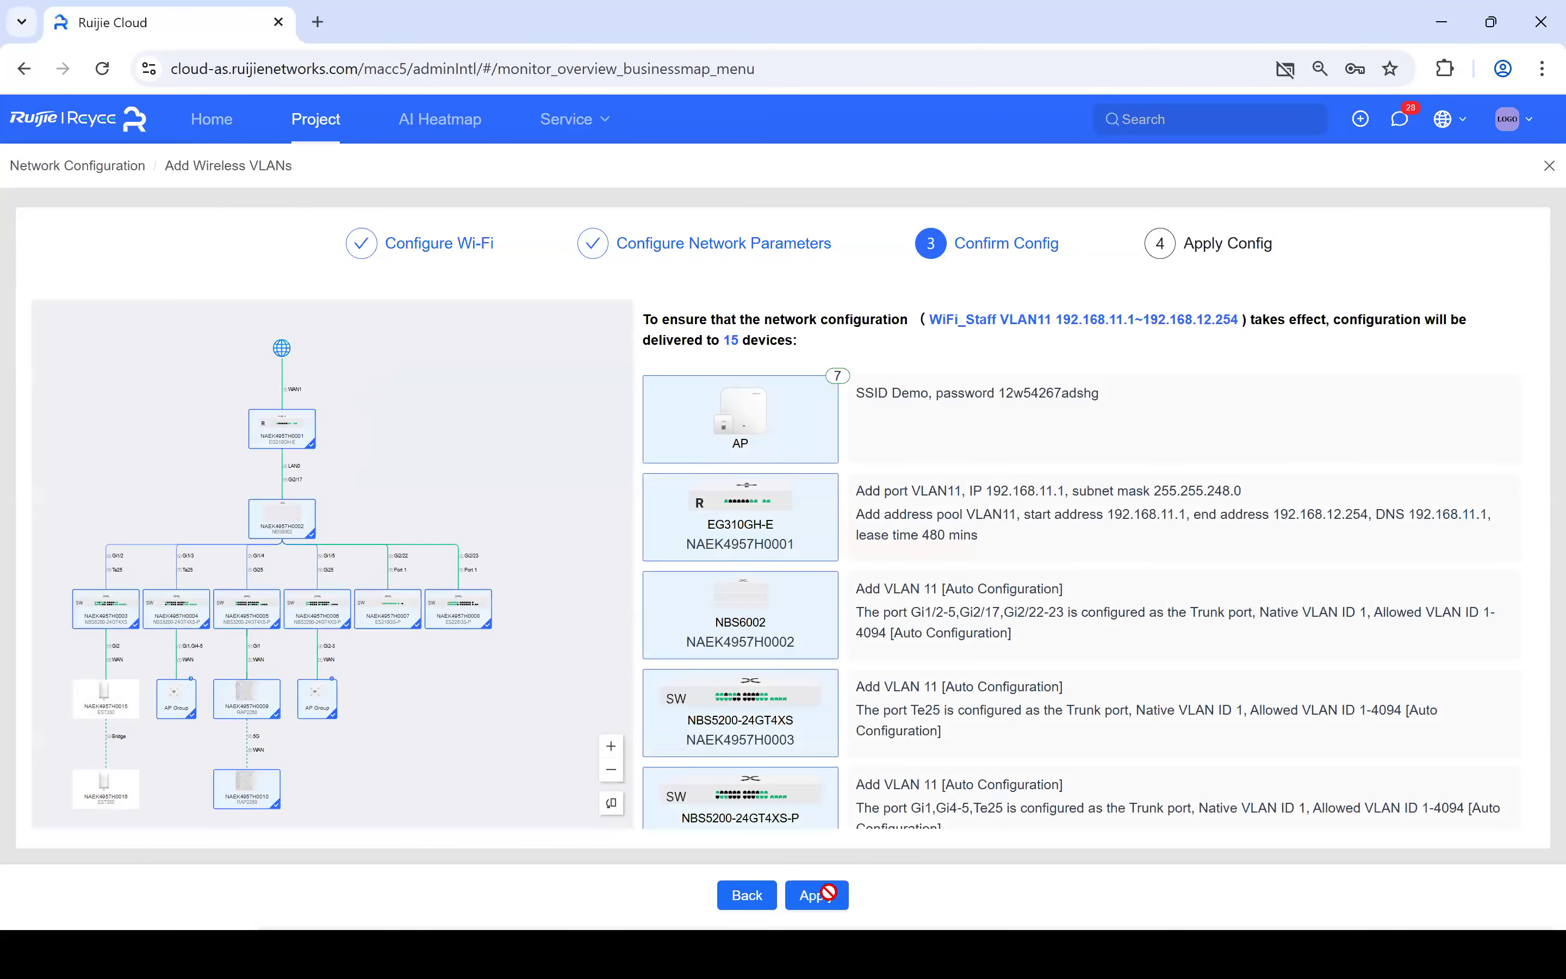
- Apply the WiFi_Staff VLAN 11 configuration with the Demo SSID to SMB_GeneralDemo1
left_click(816, 896)
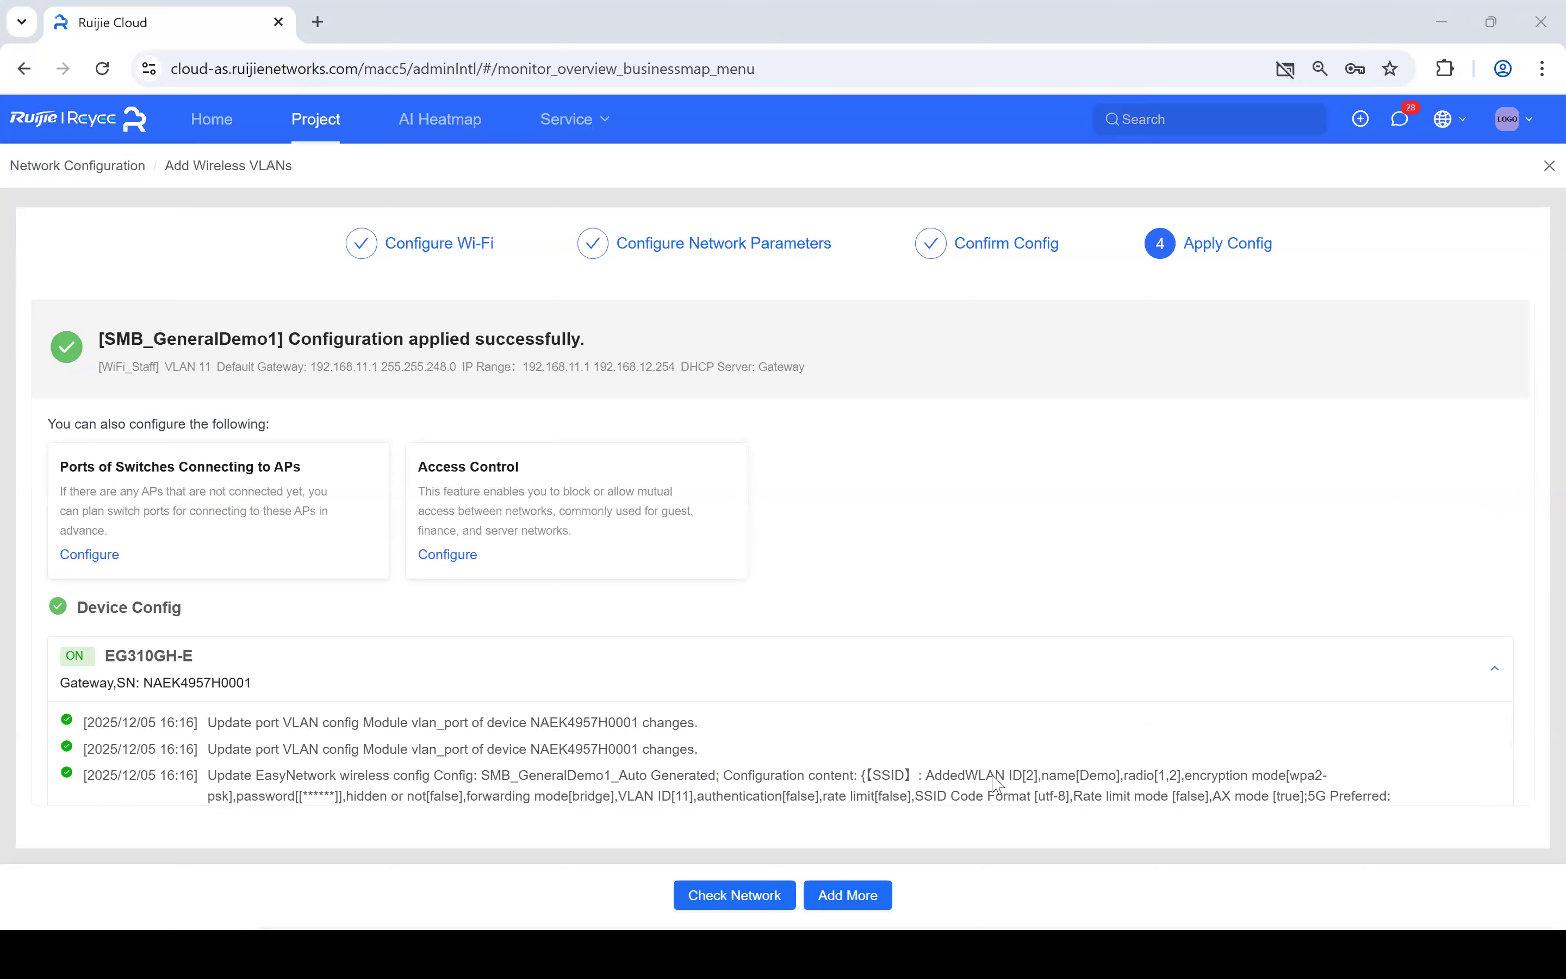
- Return to the network overview, bring gateway NAEK4957H0001 into view, and open the Add menu
left_click(743, 898)
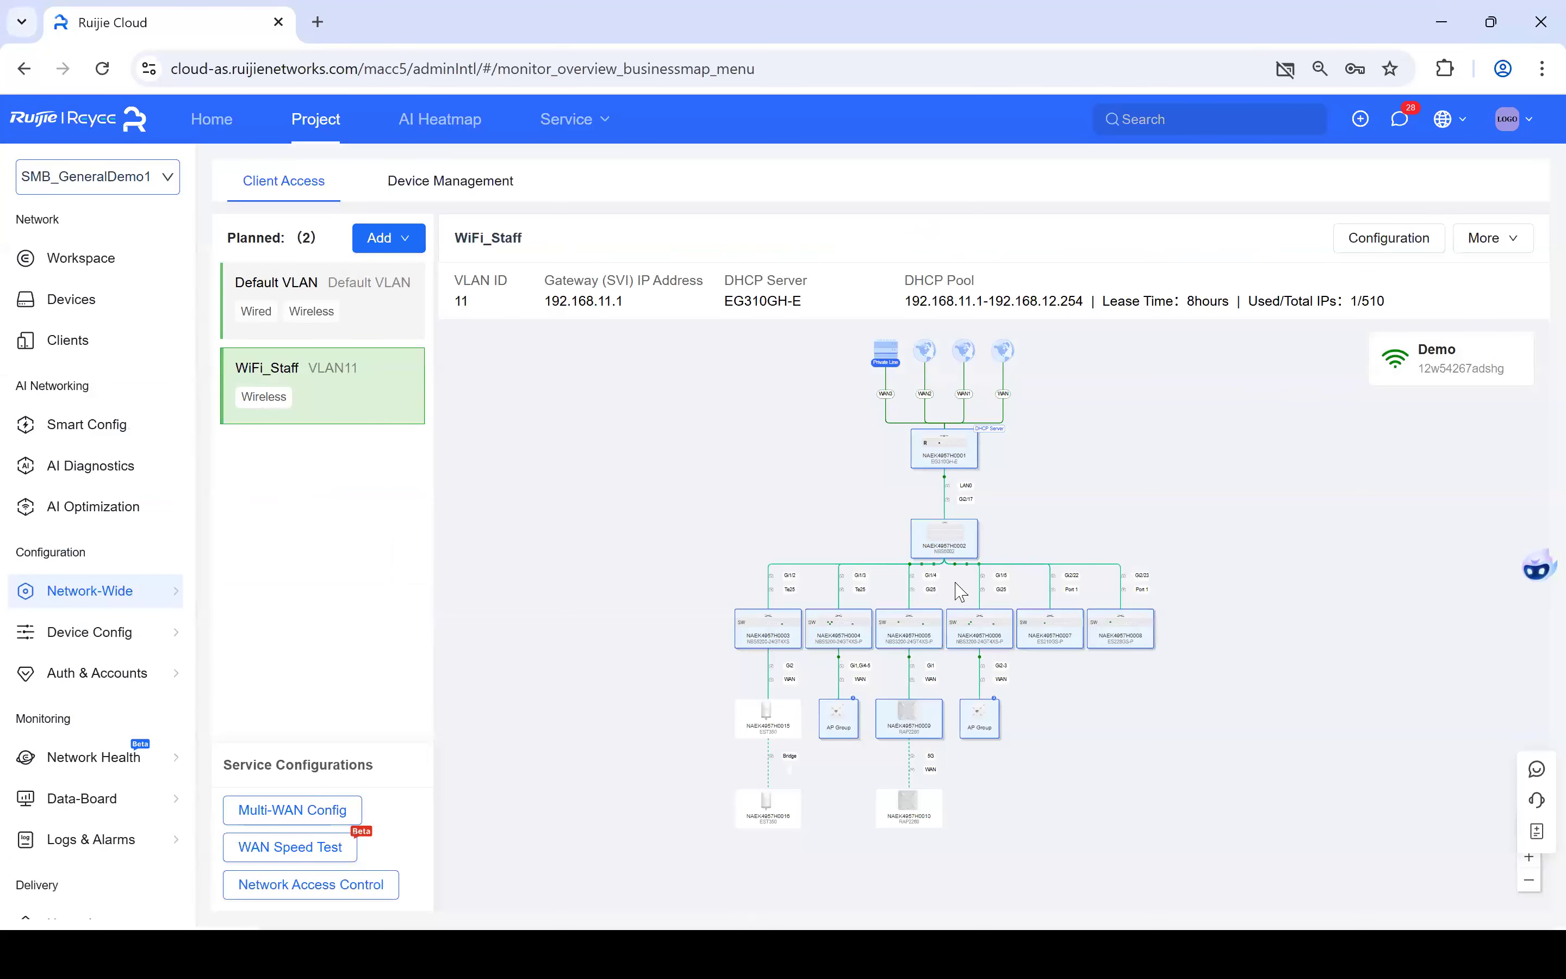
scroll(945, 615, "up", 2)
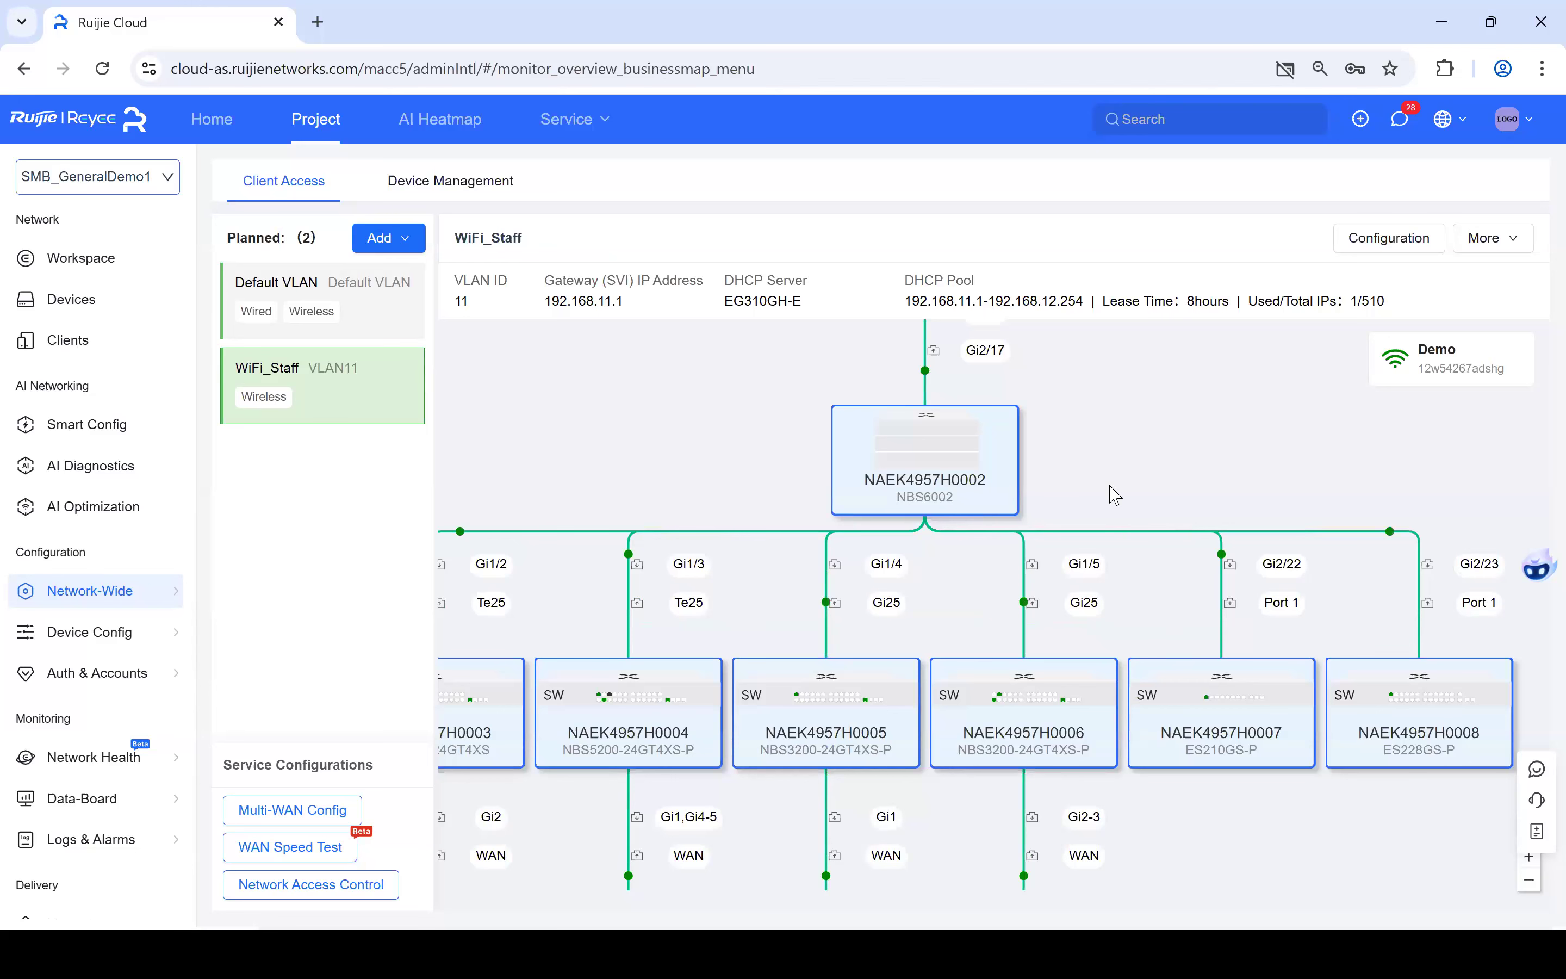
left_click_drag(1090, 371, 1110, 968)
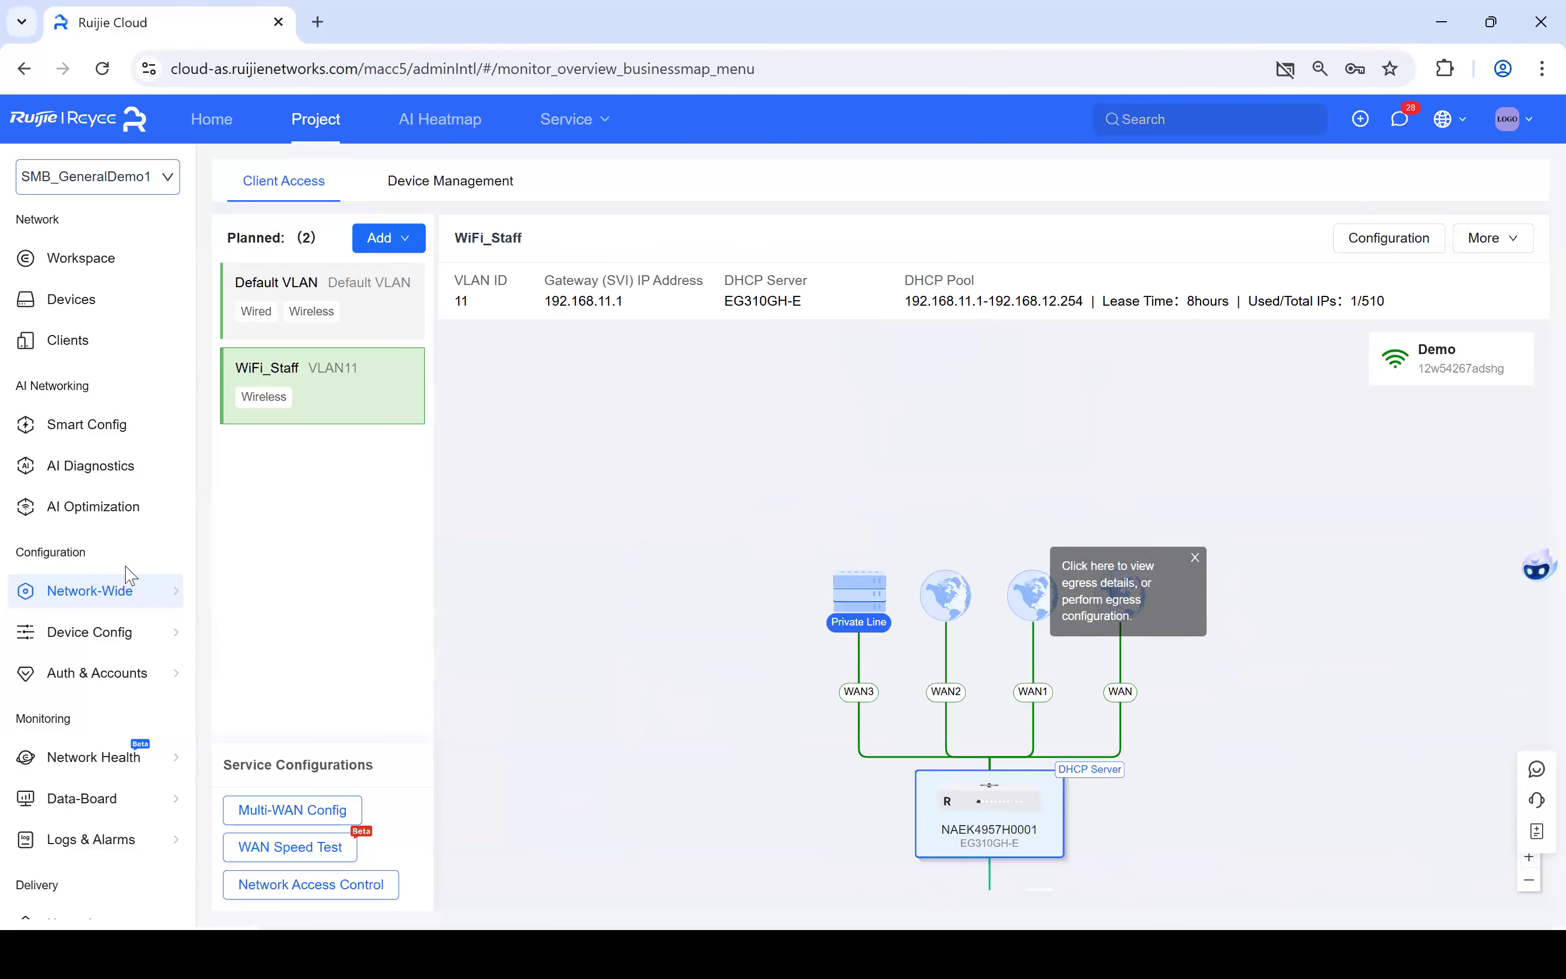
left_click(377, 249)
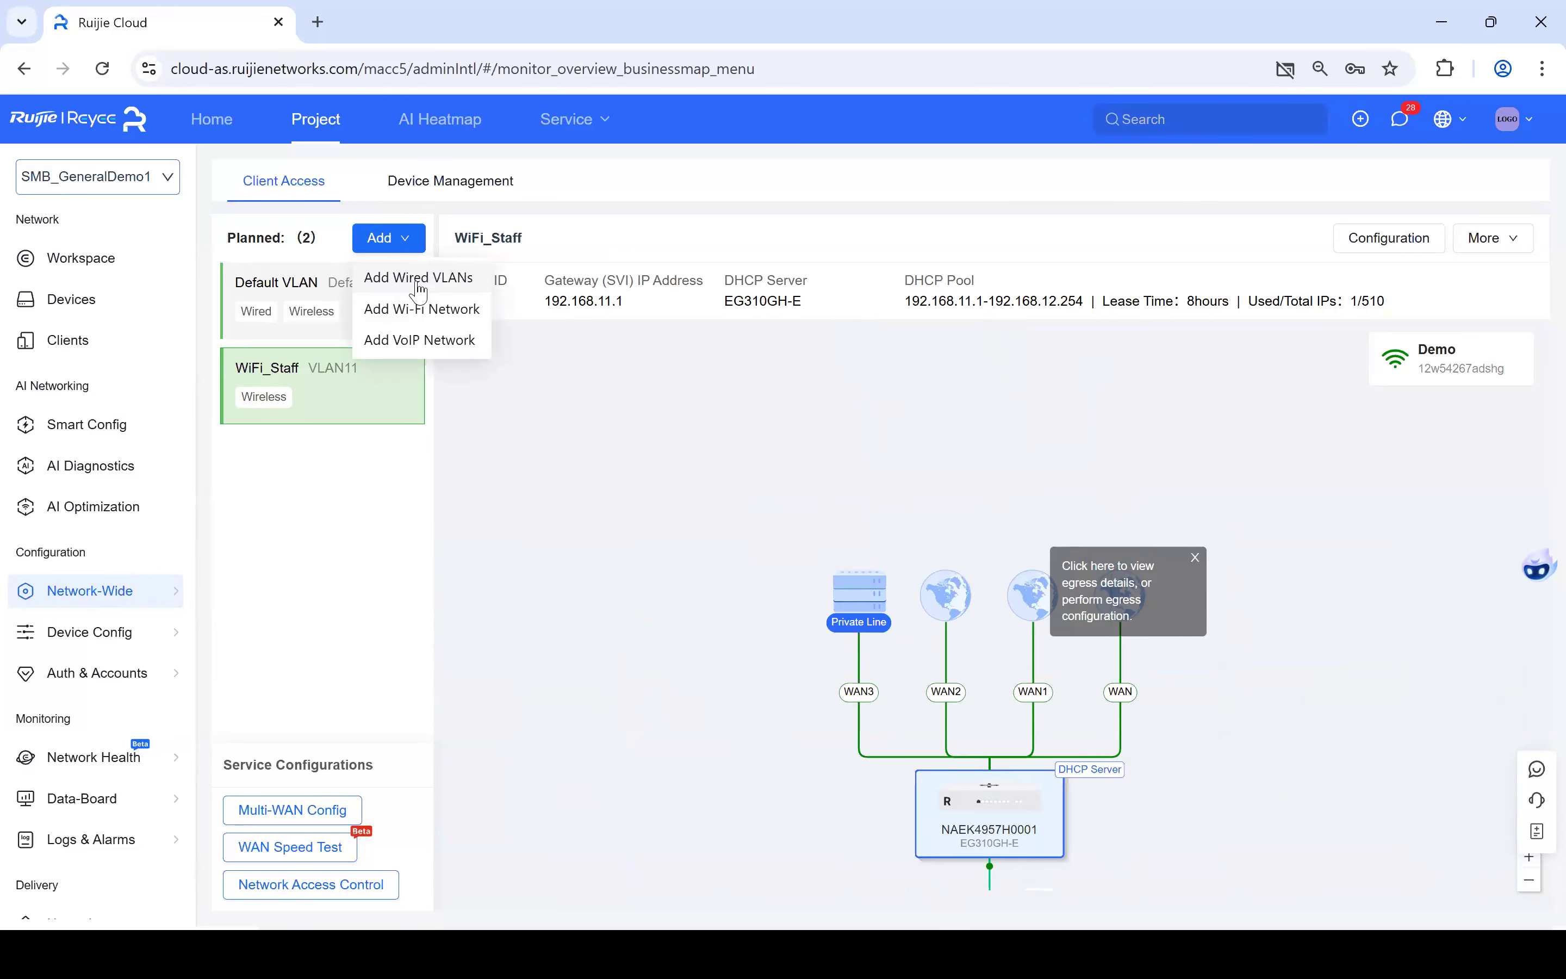
- Start a new wired VLAN with service description Staff_LAN and VLAN ID 12
left_click(418, 283)
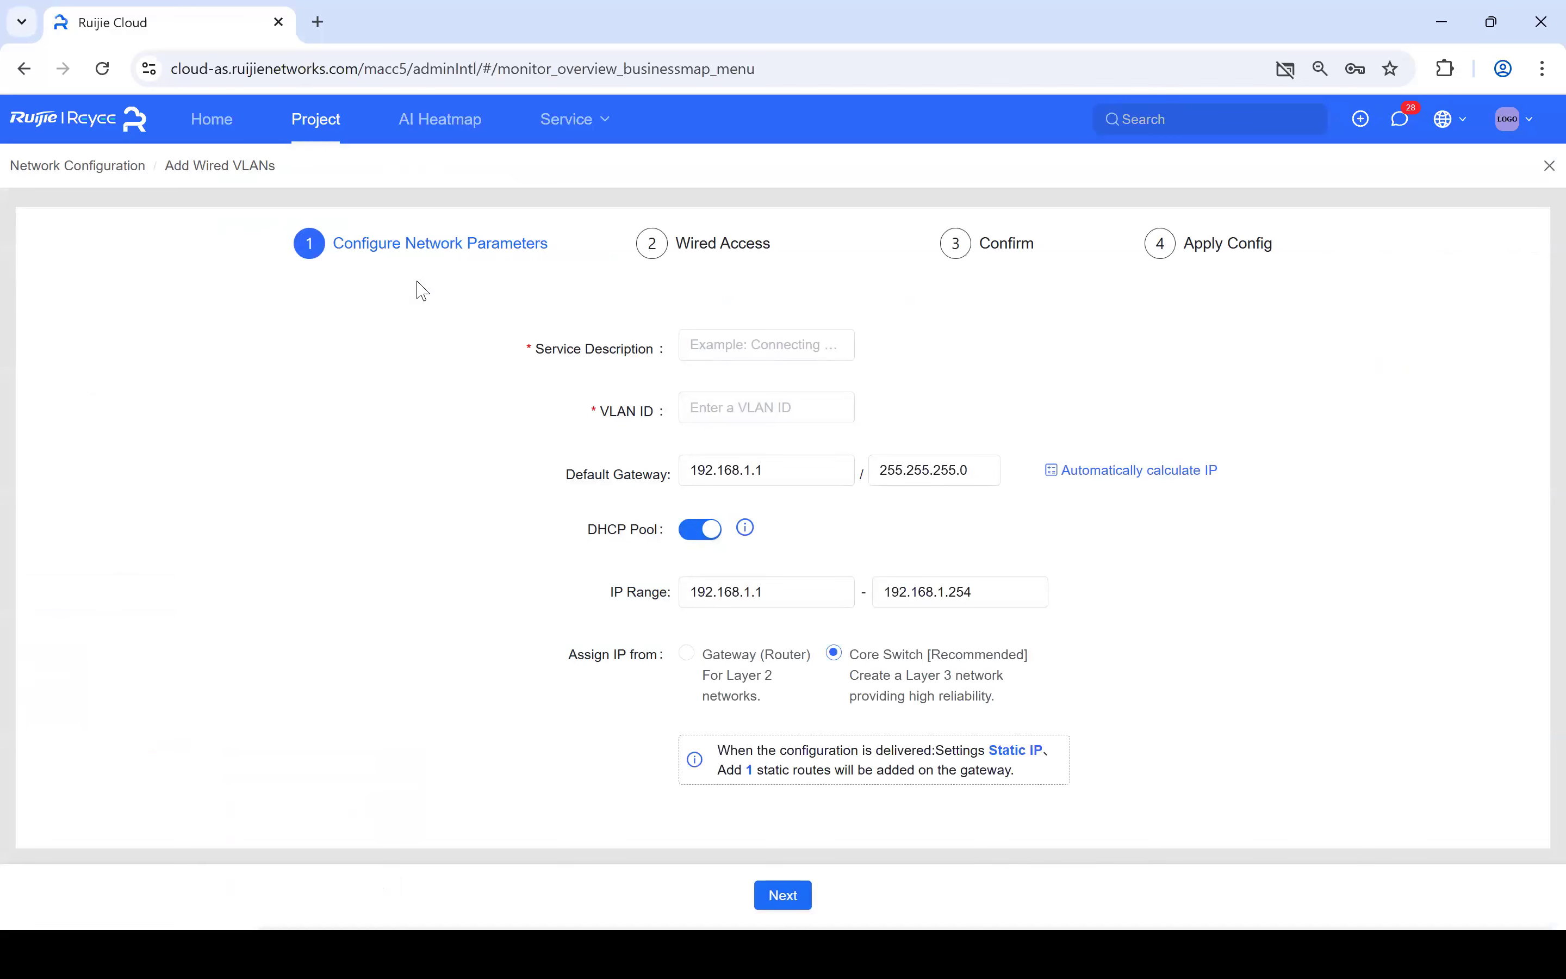
left_click(726, 352)
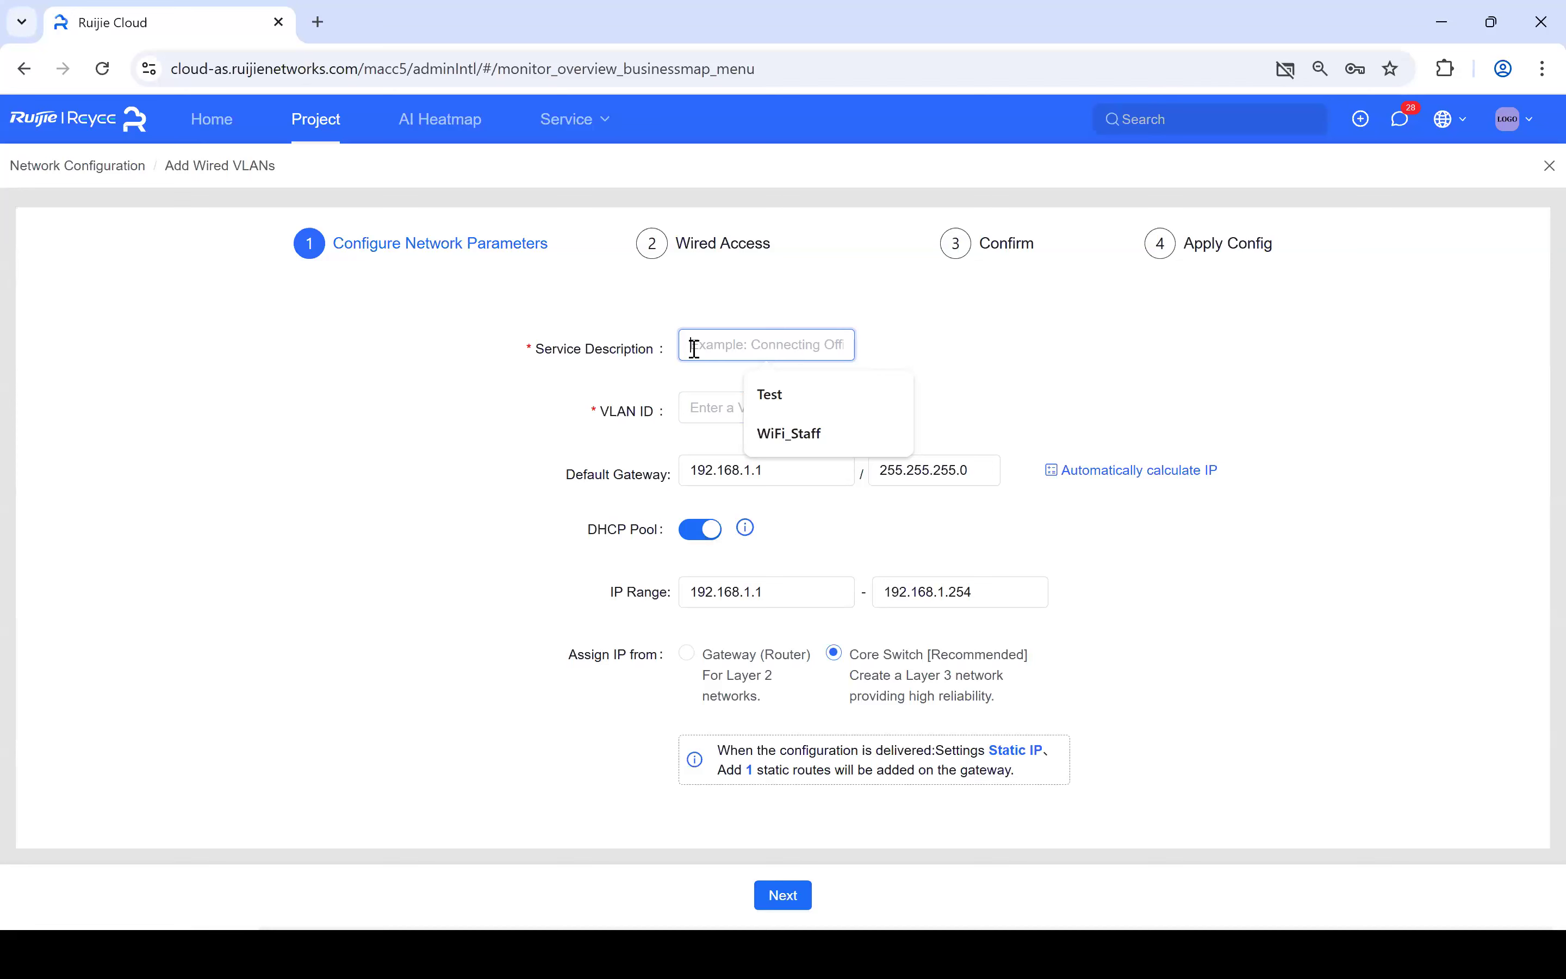
type("LA")
key("BackSpace")
key("BackSpace")
type("St")
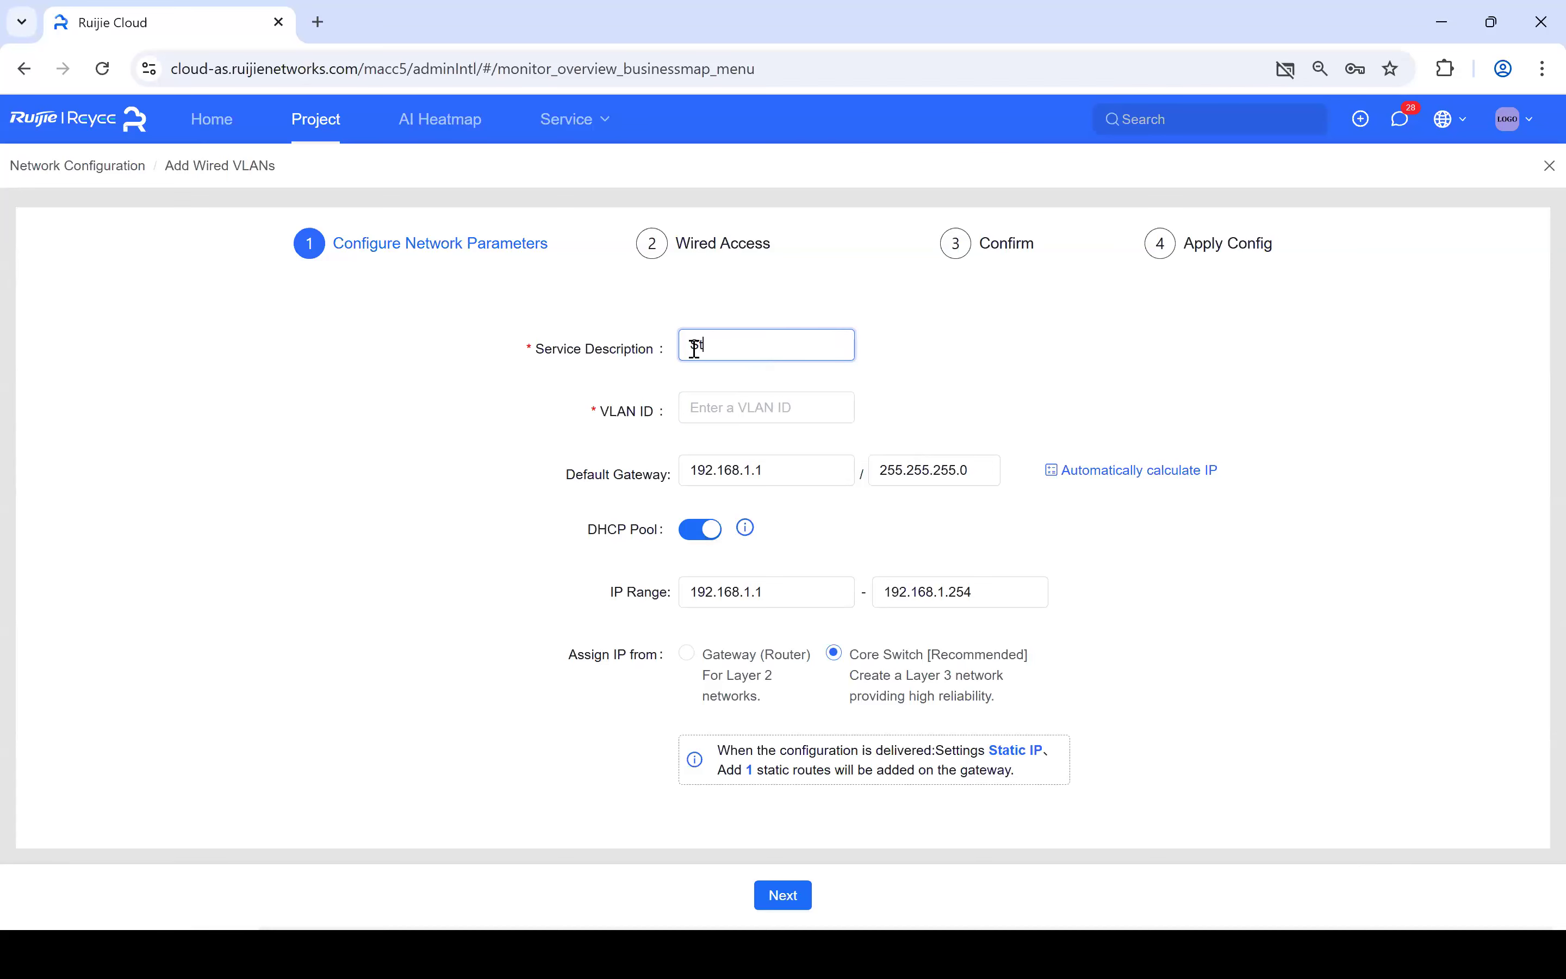
type("aff_LAN")
left_click(733, 412)
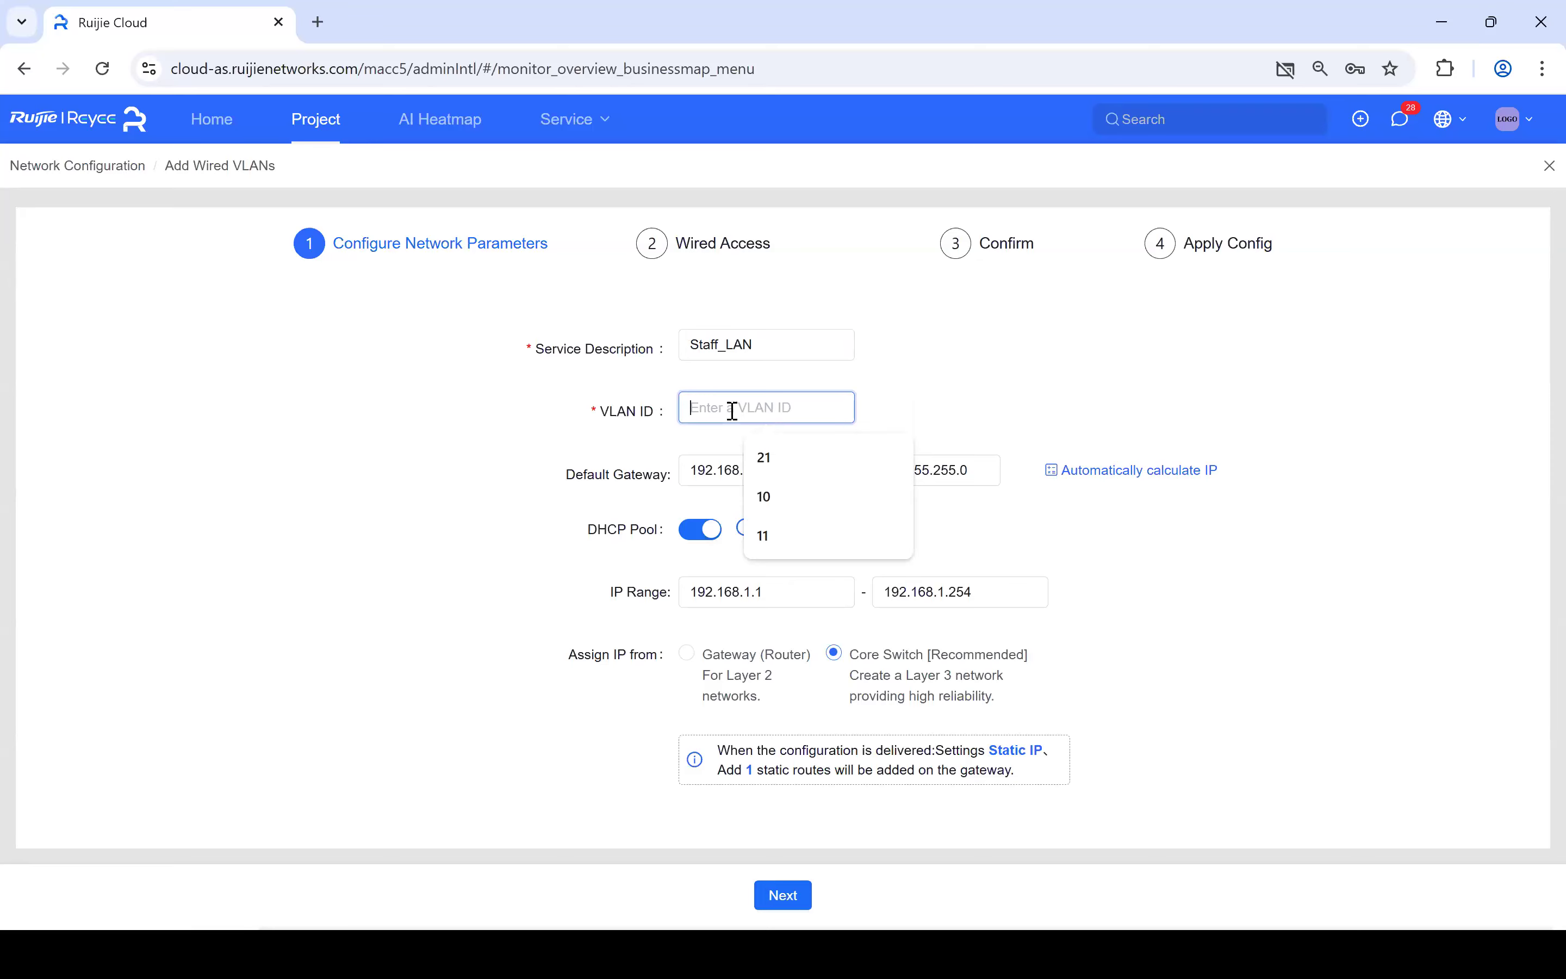
type("12")
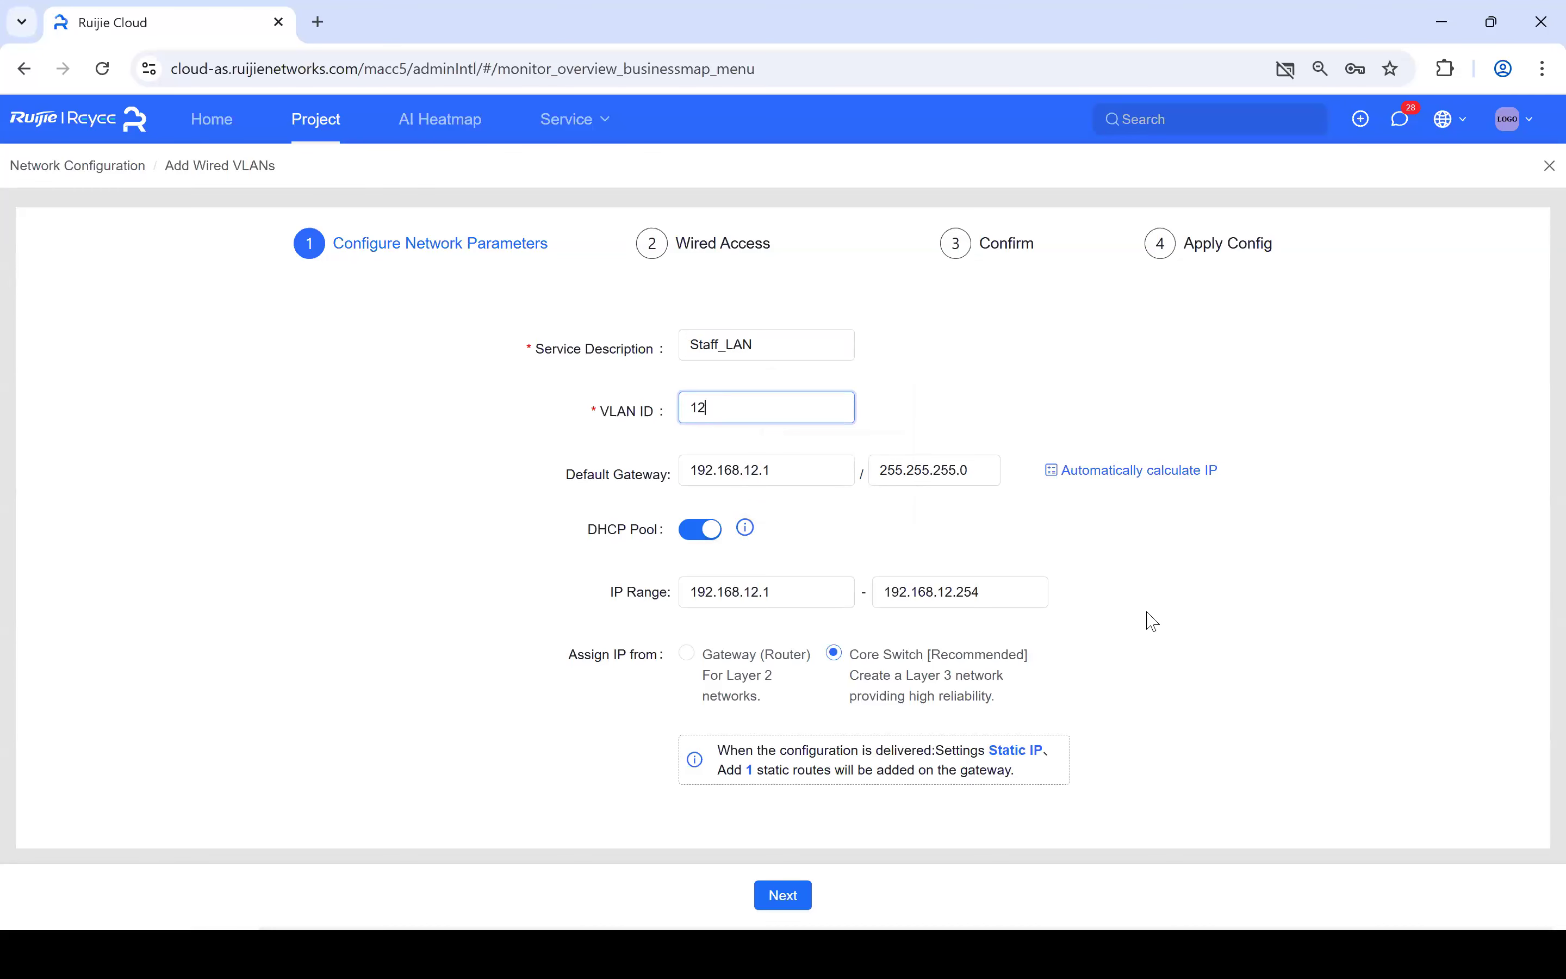
- Set Staff_LAN's Assign IP from option to Gateway (Router)
left_click(568, 812)
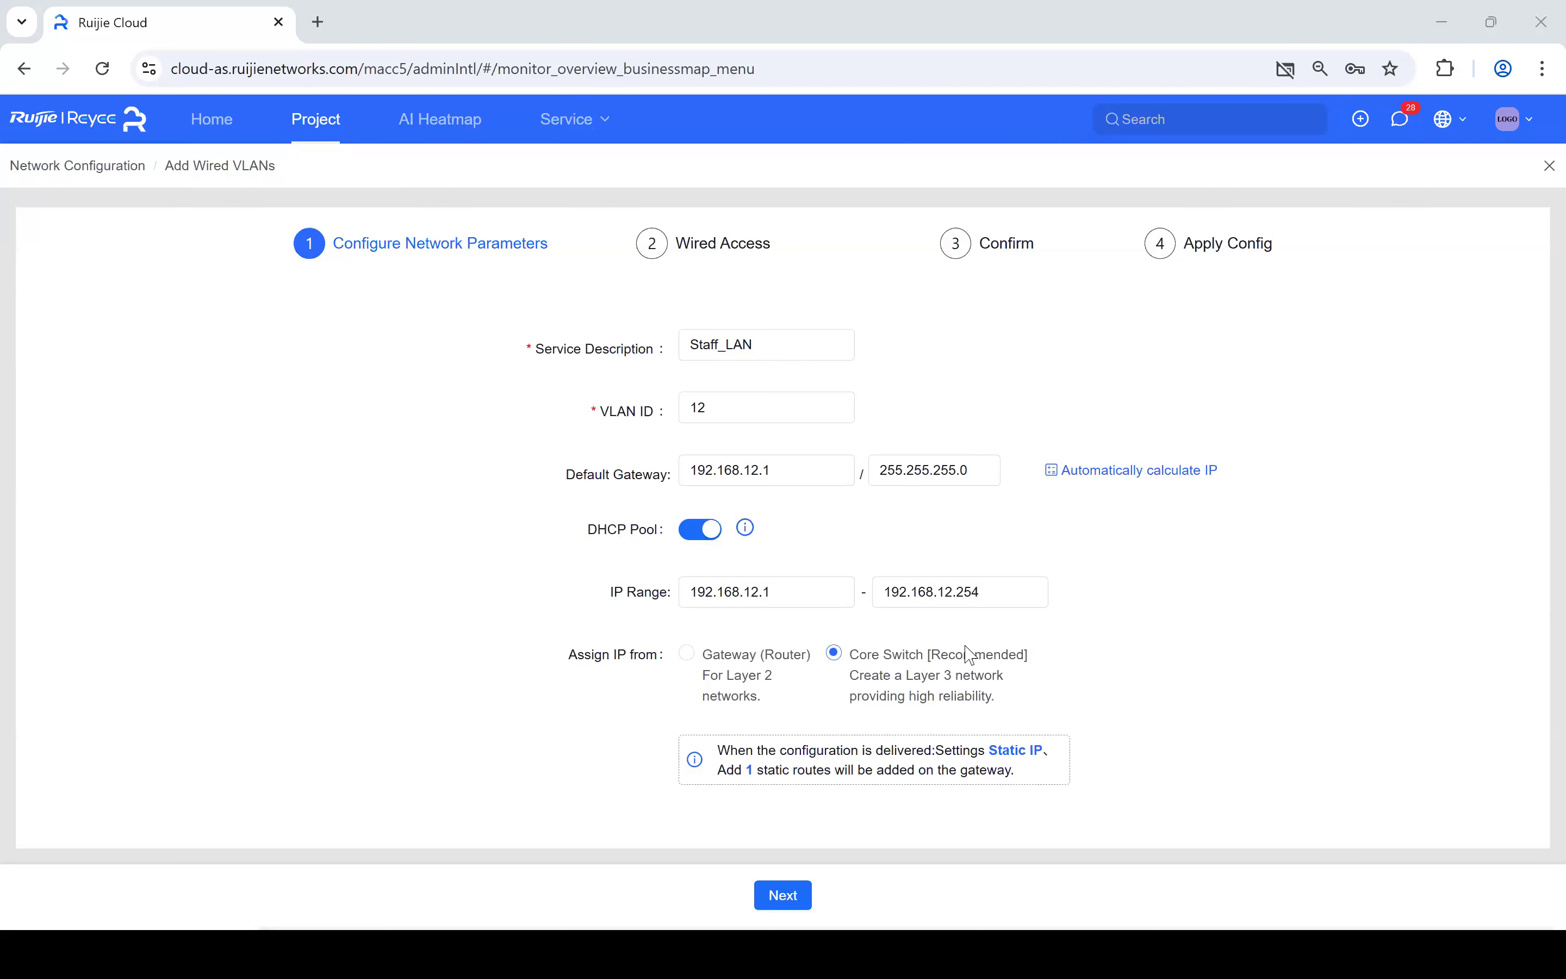
left_click(791, 901)
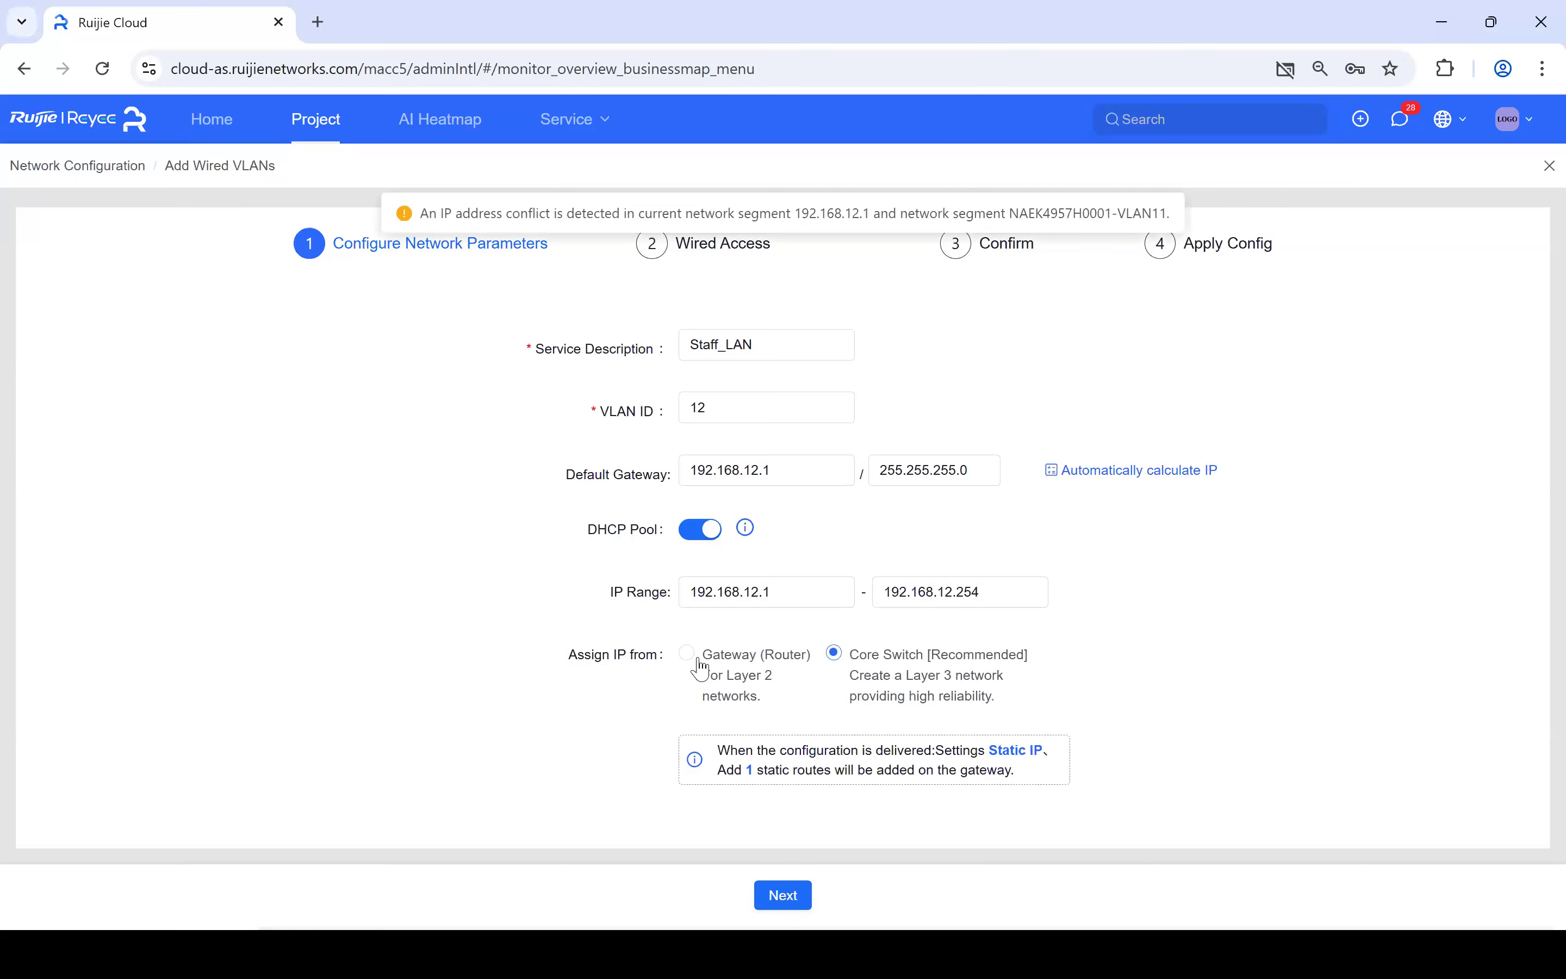
left_click(712, 688)
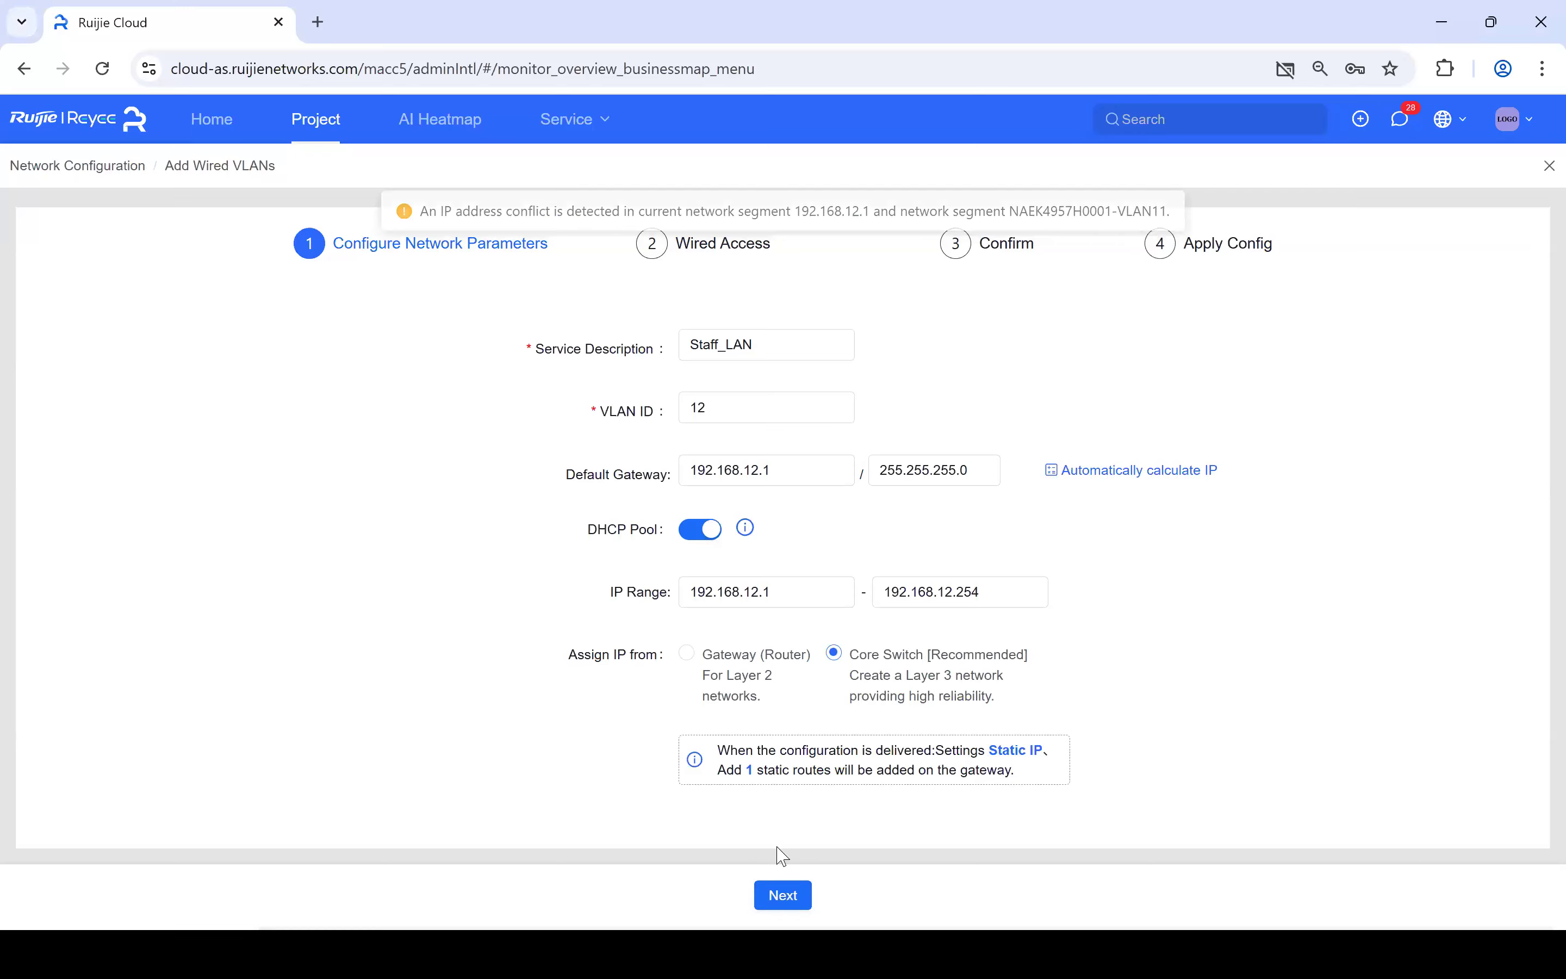
left_click(783, 900)
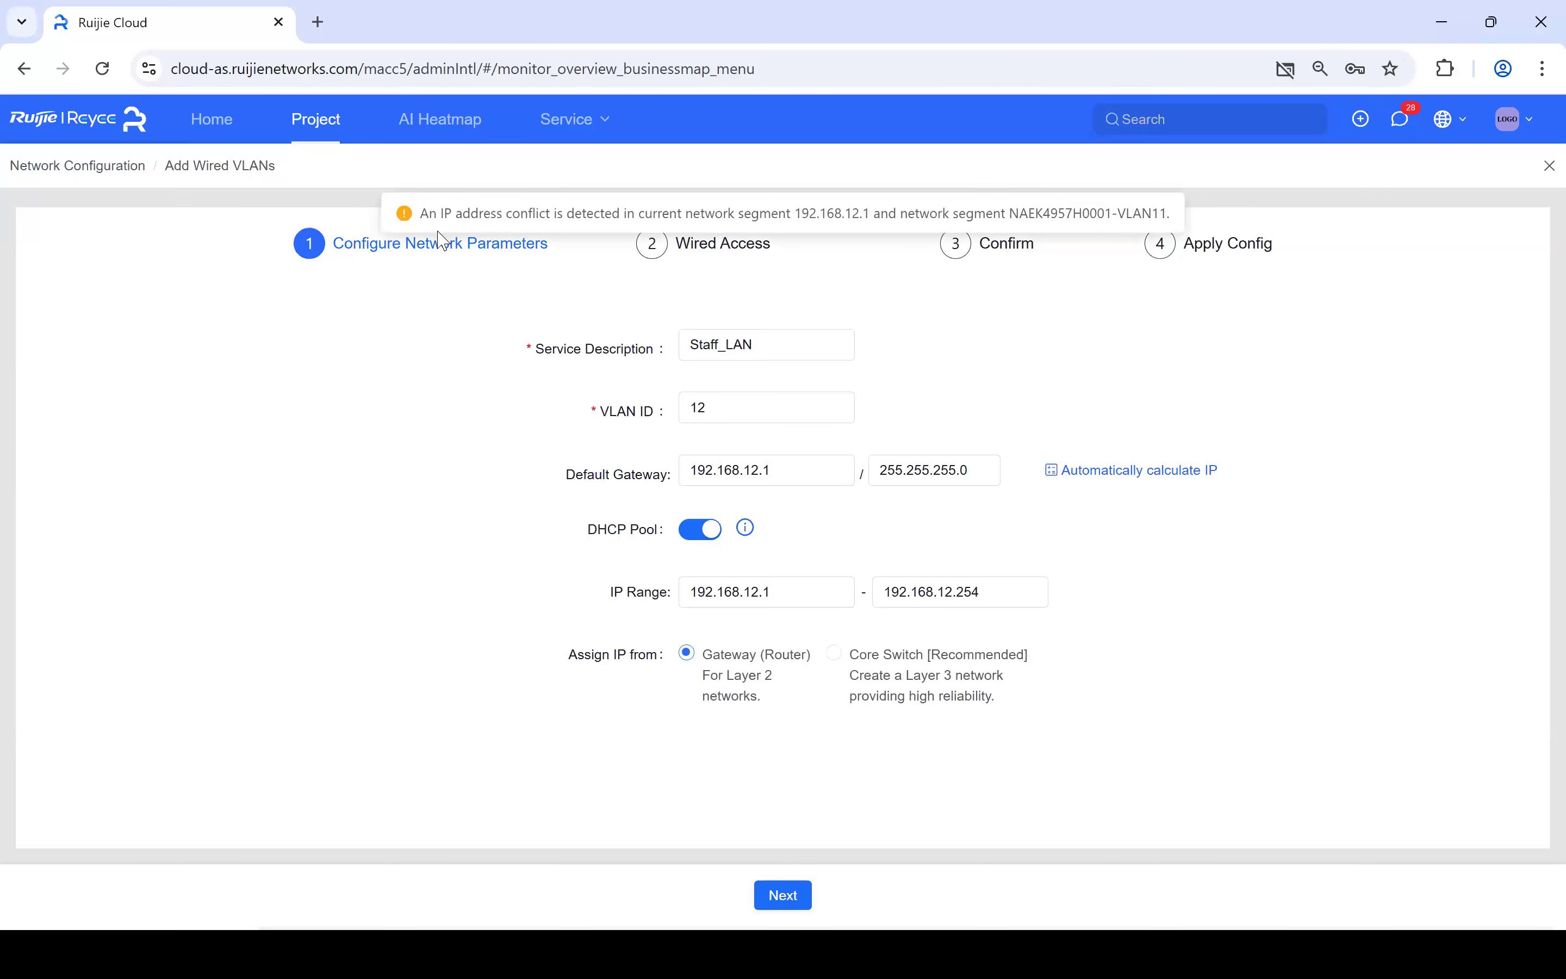
- Change the VLAN ID to 25, giving gateway 192.168.25.1 and range 192.168.25.1–254
left_click(722, 414)
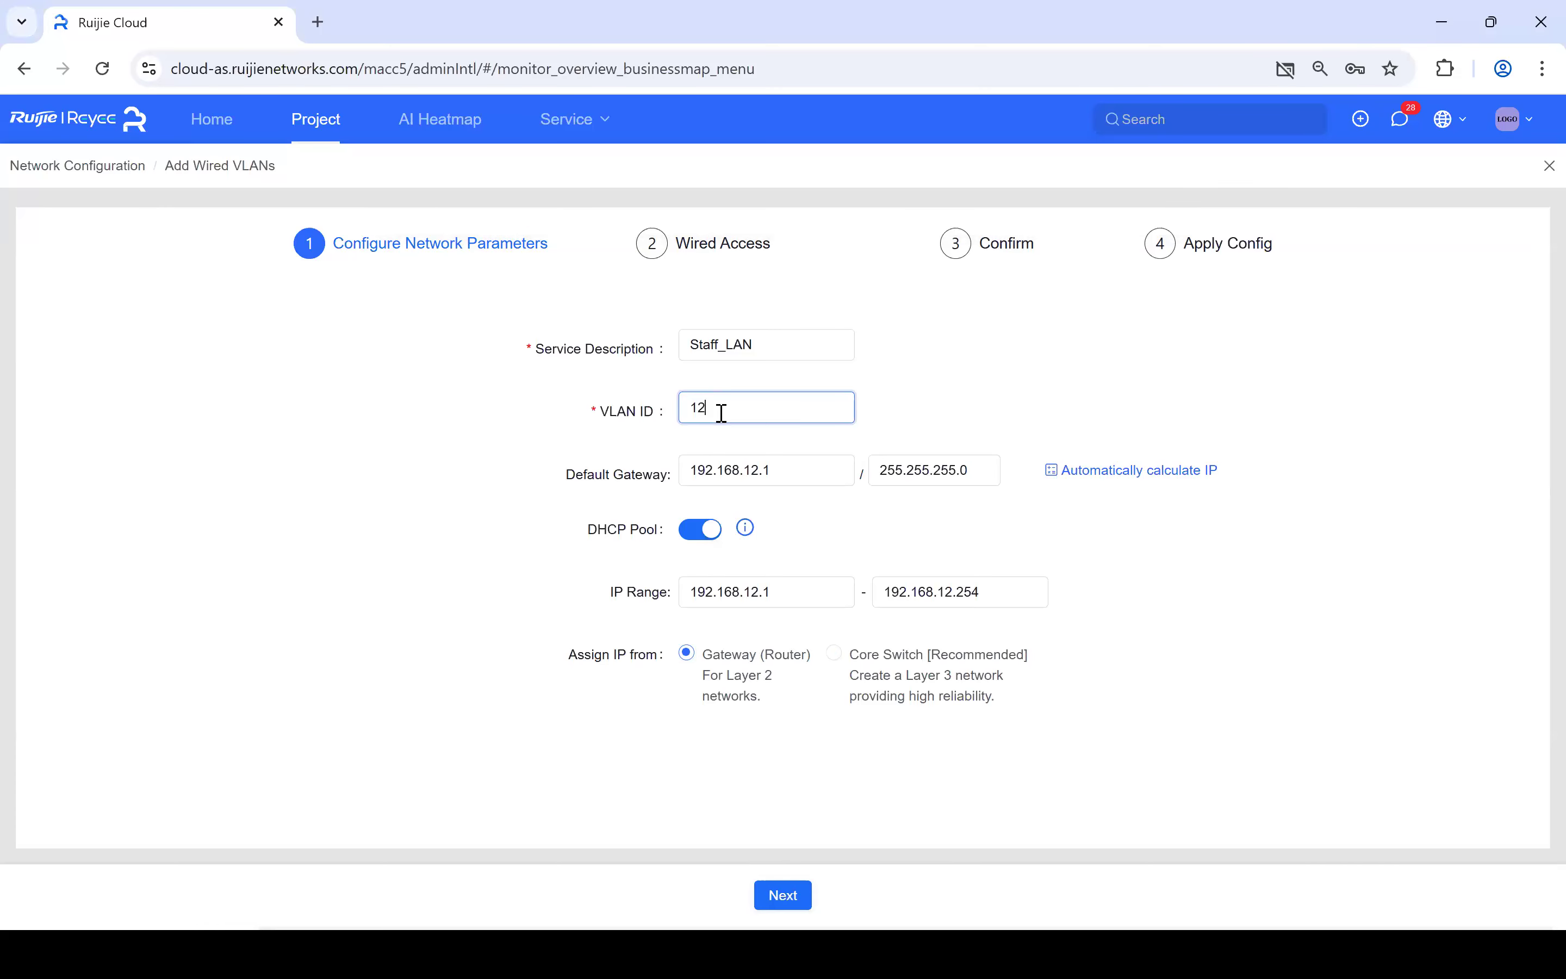
key("BackSpace")
type("5")
left_click(791, 894)
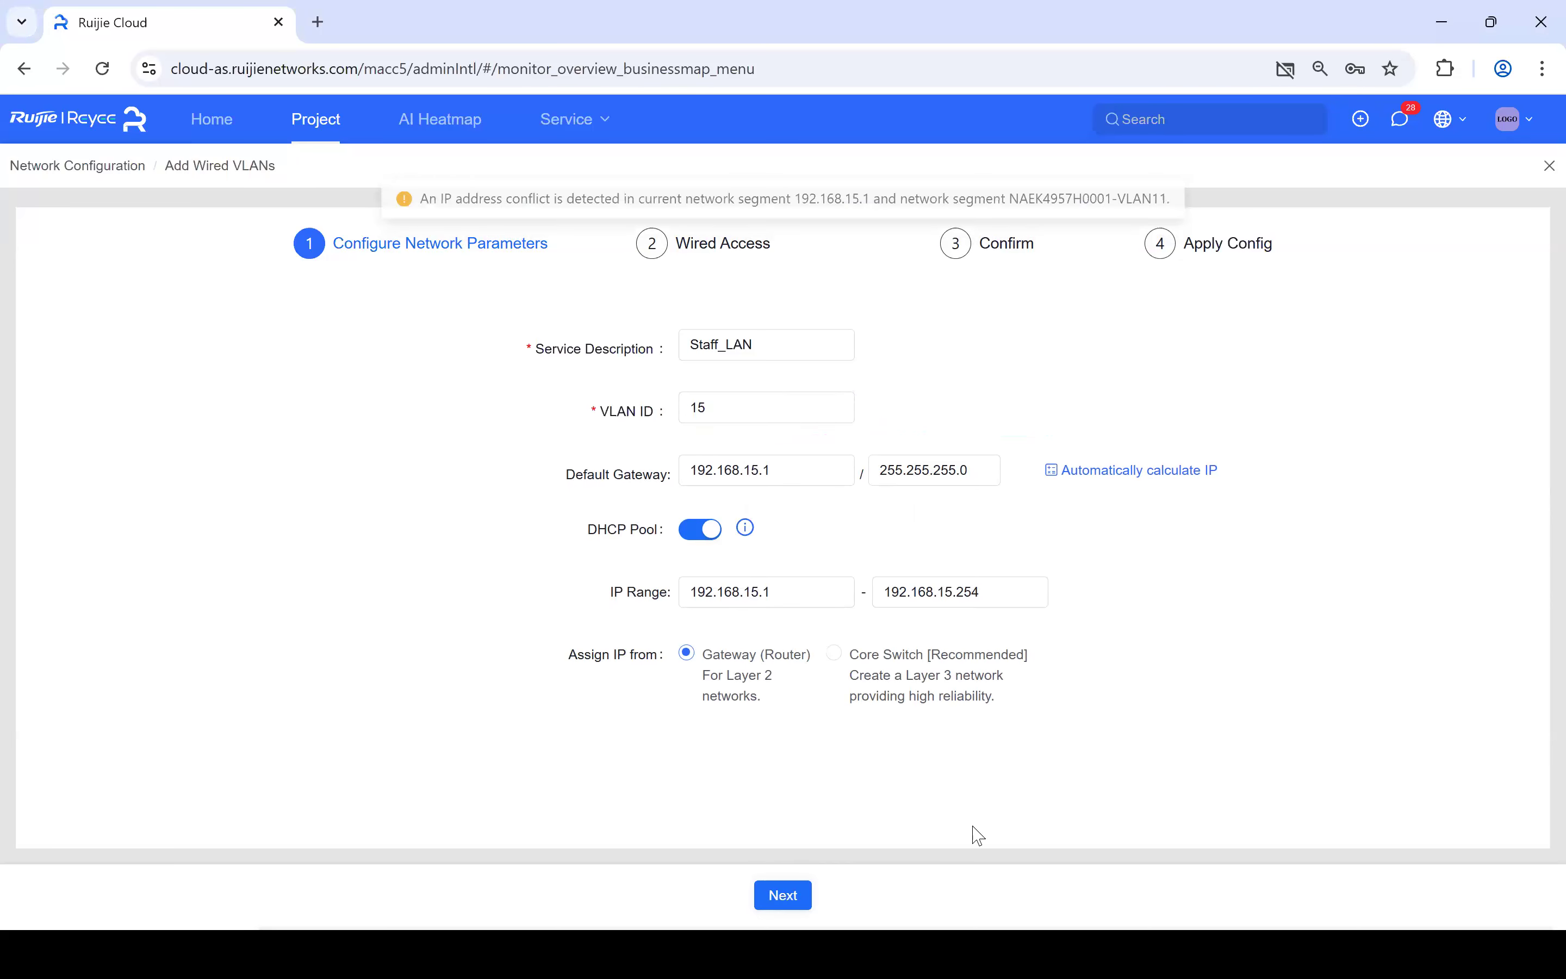
left_click(728, 405)
key("BackSpace")
key("BackSpace")
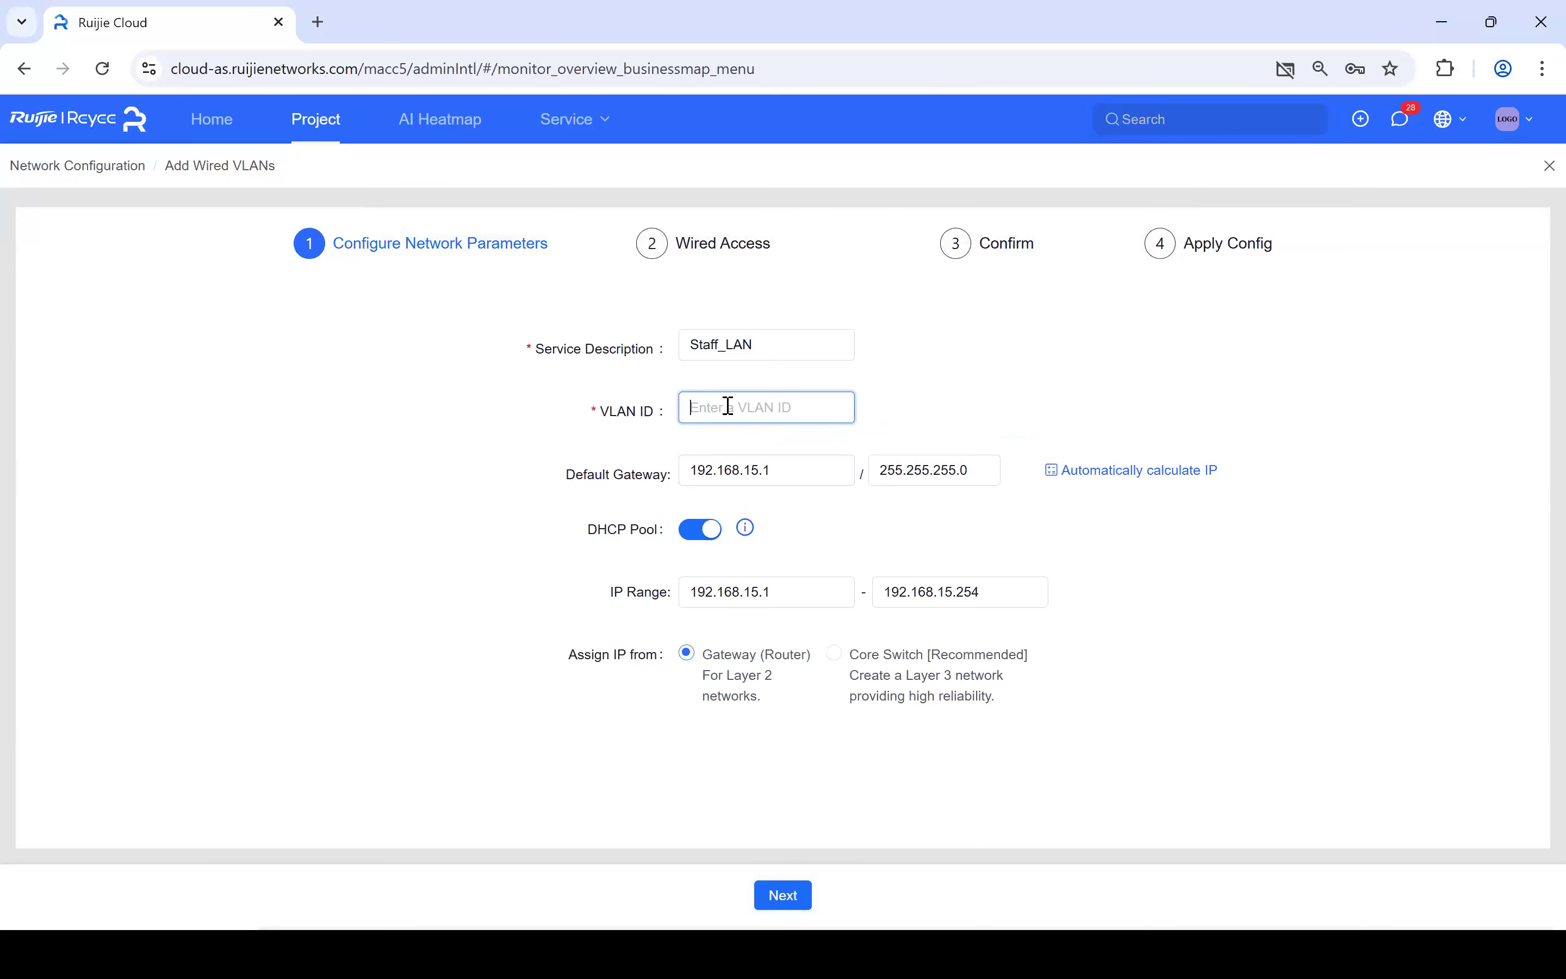
type("25")
left_click(964, 740)
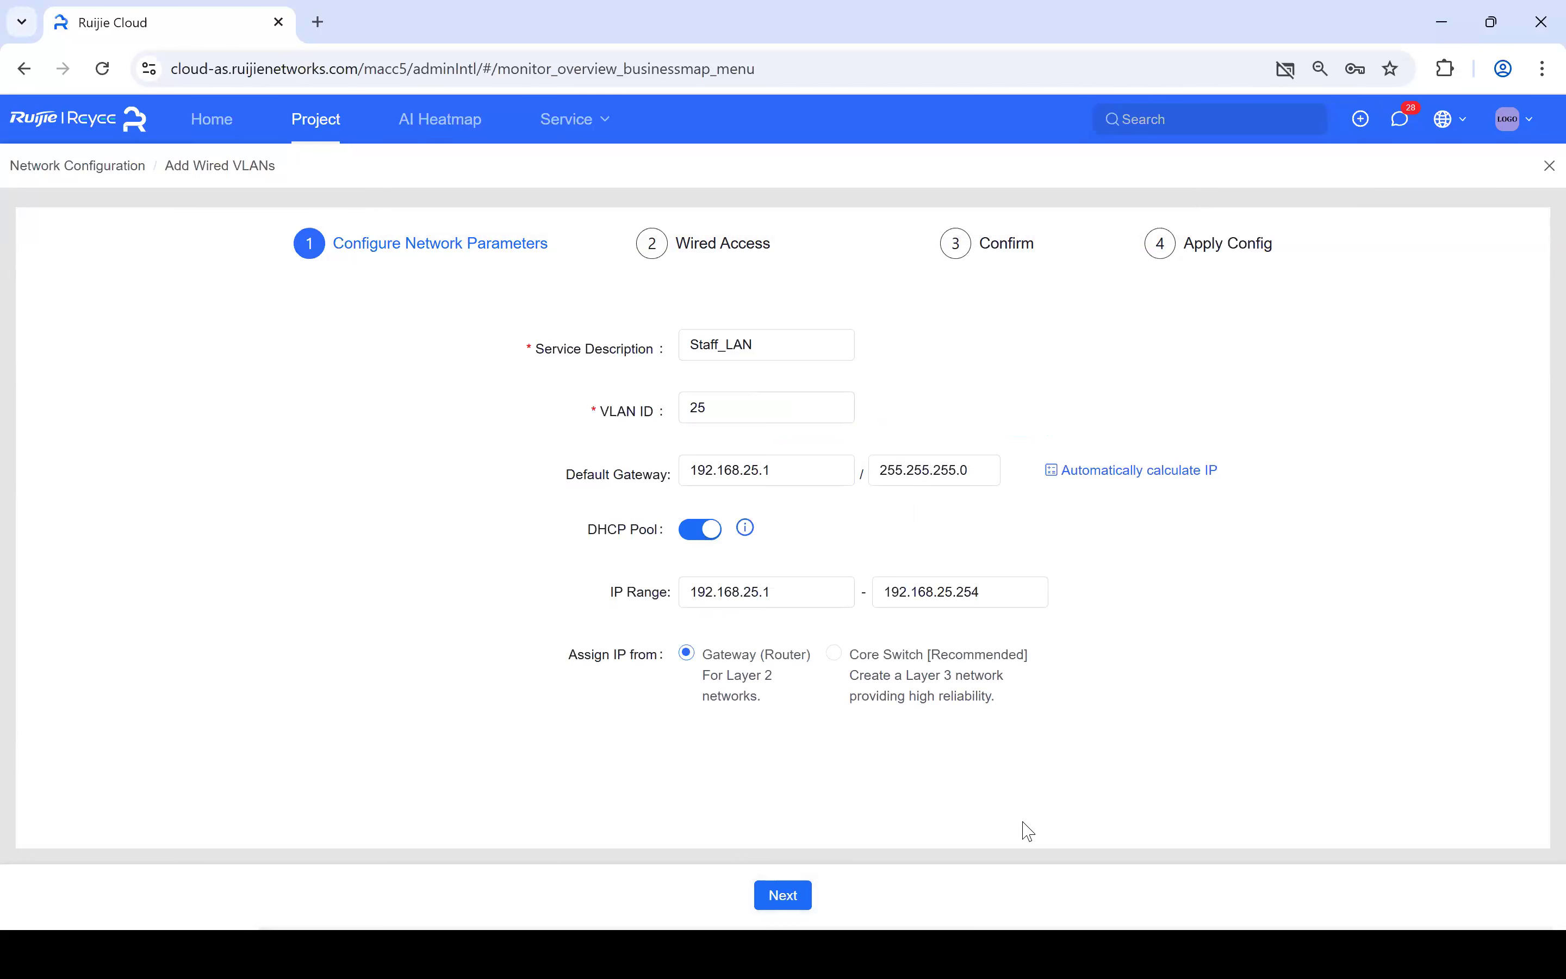
- Assign Staff_LAN to NAEK4957H0004 ports Gi9, Gi11, Gi13, Gi17, Gi19, Gi21 and NAEK4957H0008 ports 2–28
left_click(790, 888)
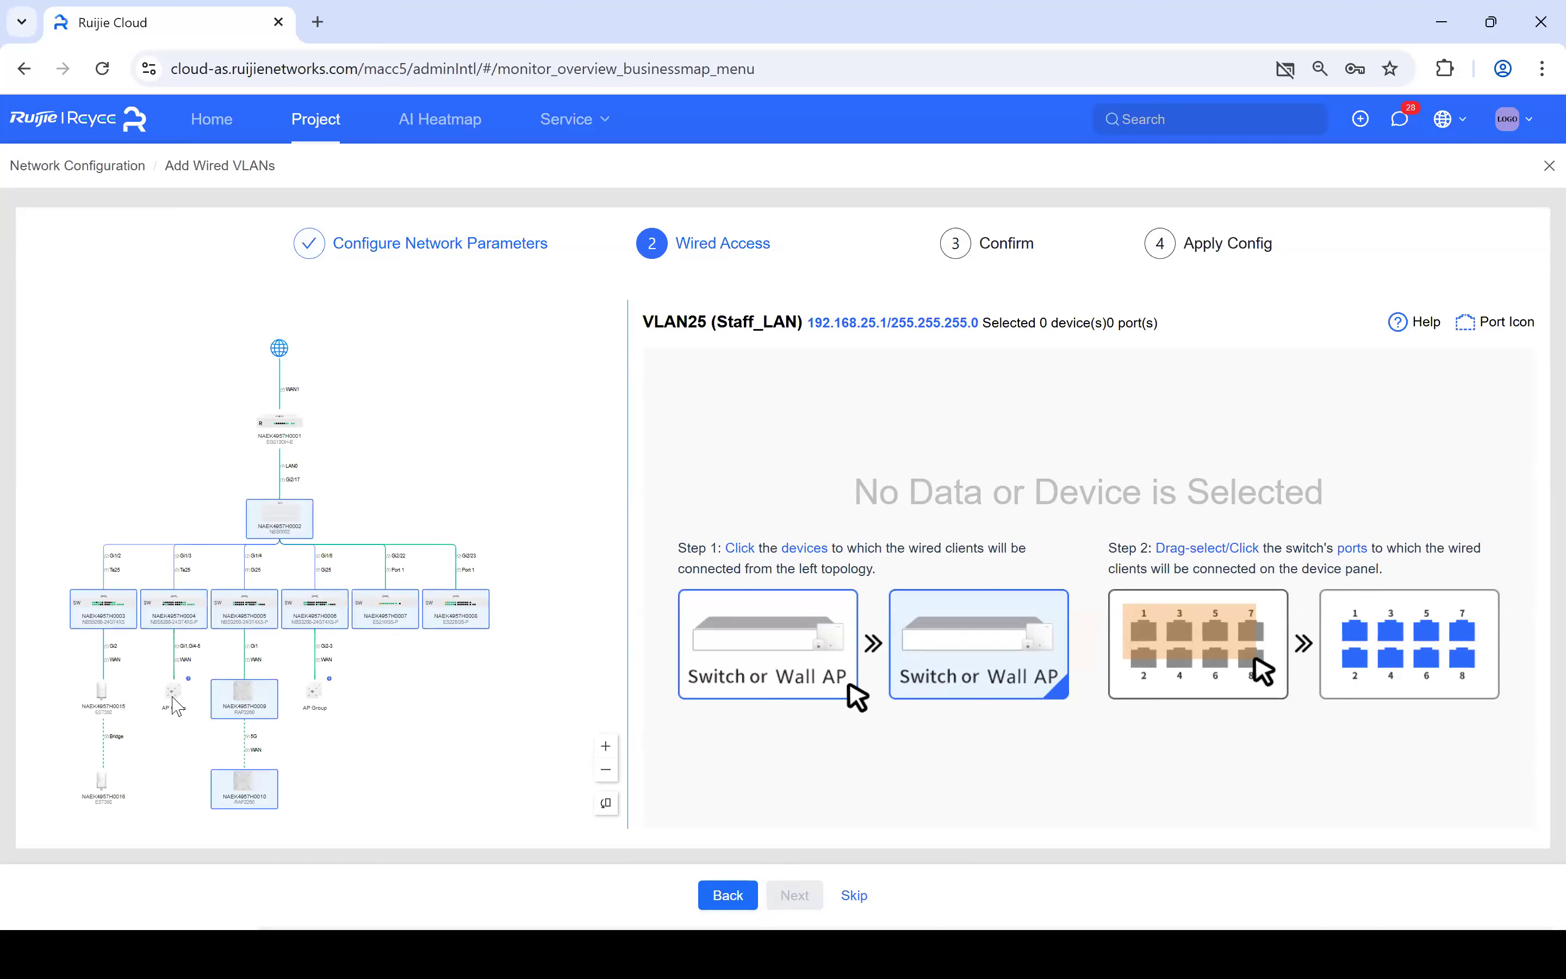
left_click(181, 619)
left_click(1018, 467)
left_click(1052, 463)
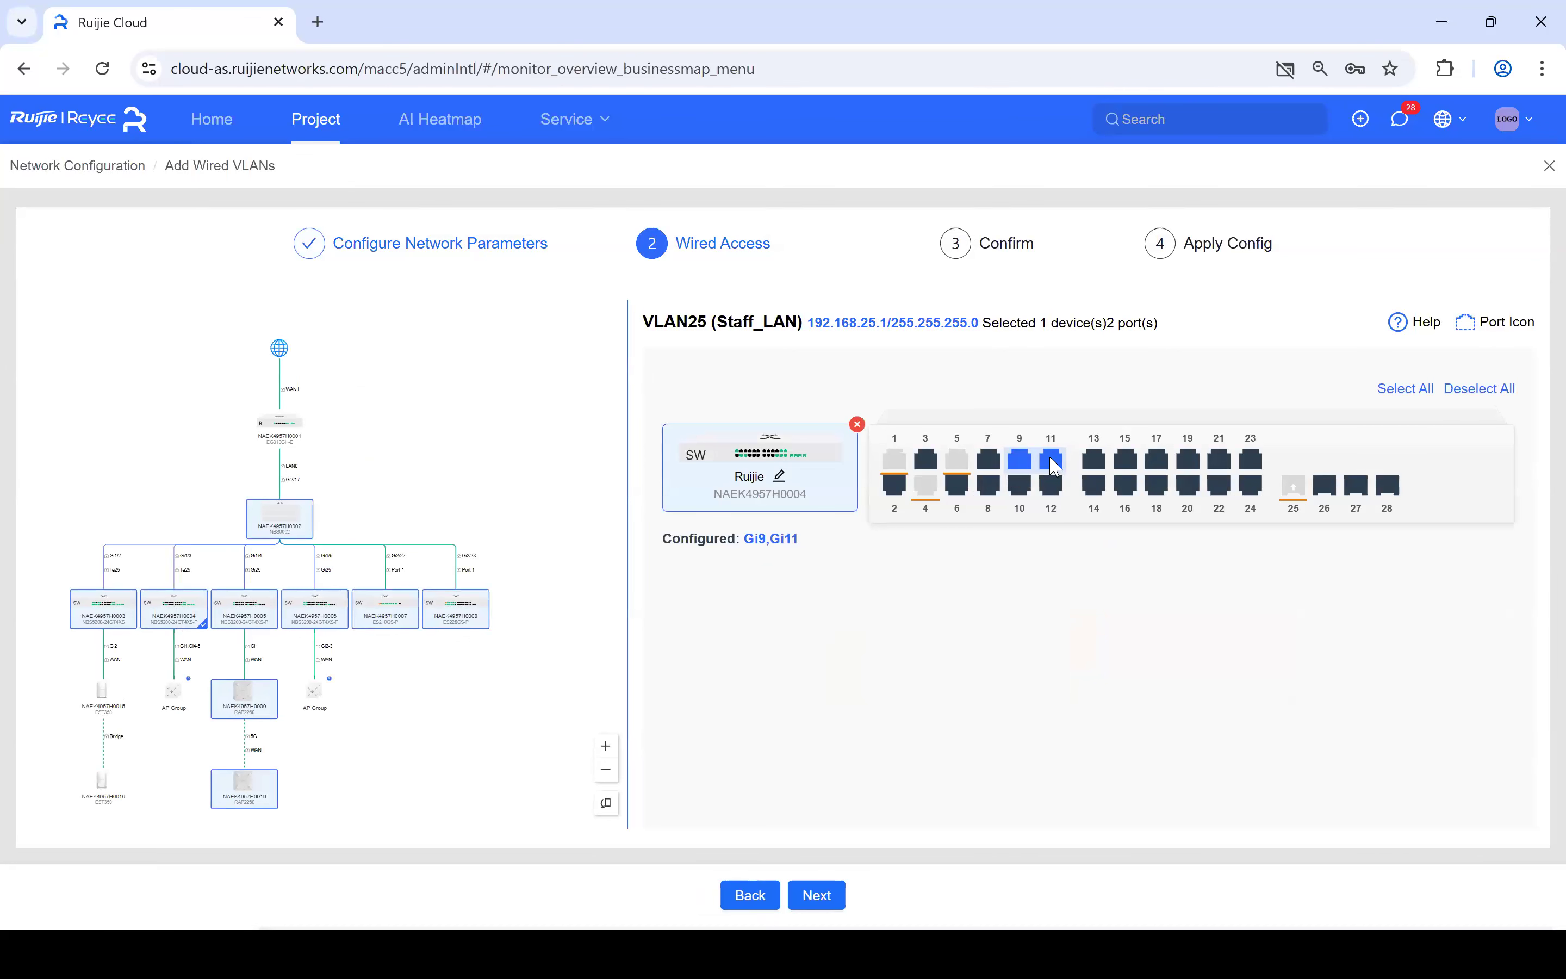
left_click_drag(1080, 444, 1267, 513)
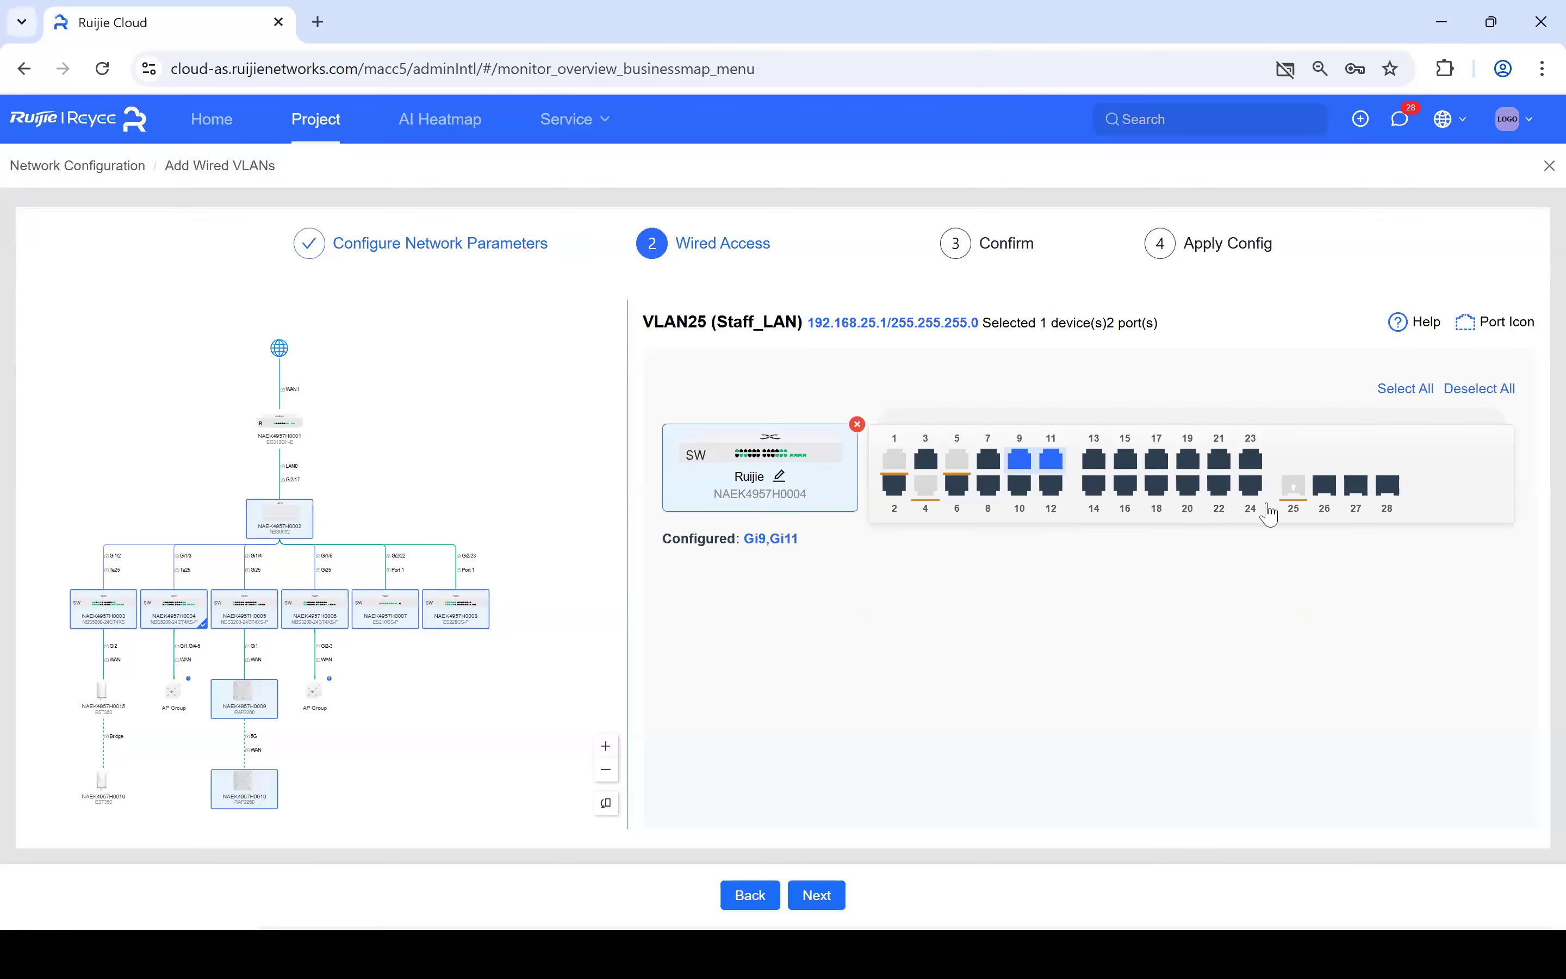
left_click(1094, 459)
left_click(1157, 461)
left_click(1188, 462)
left_click(1230, 465)
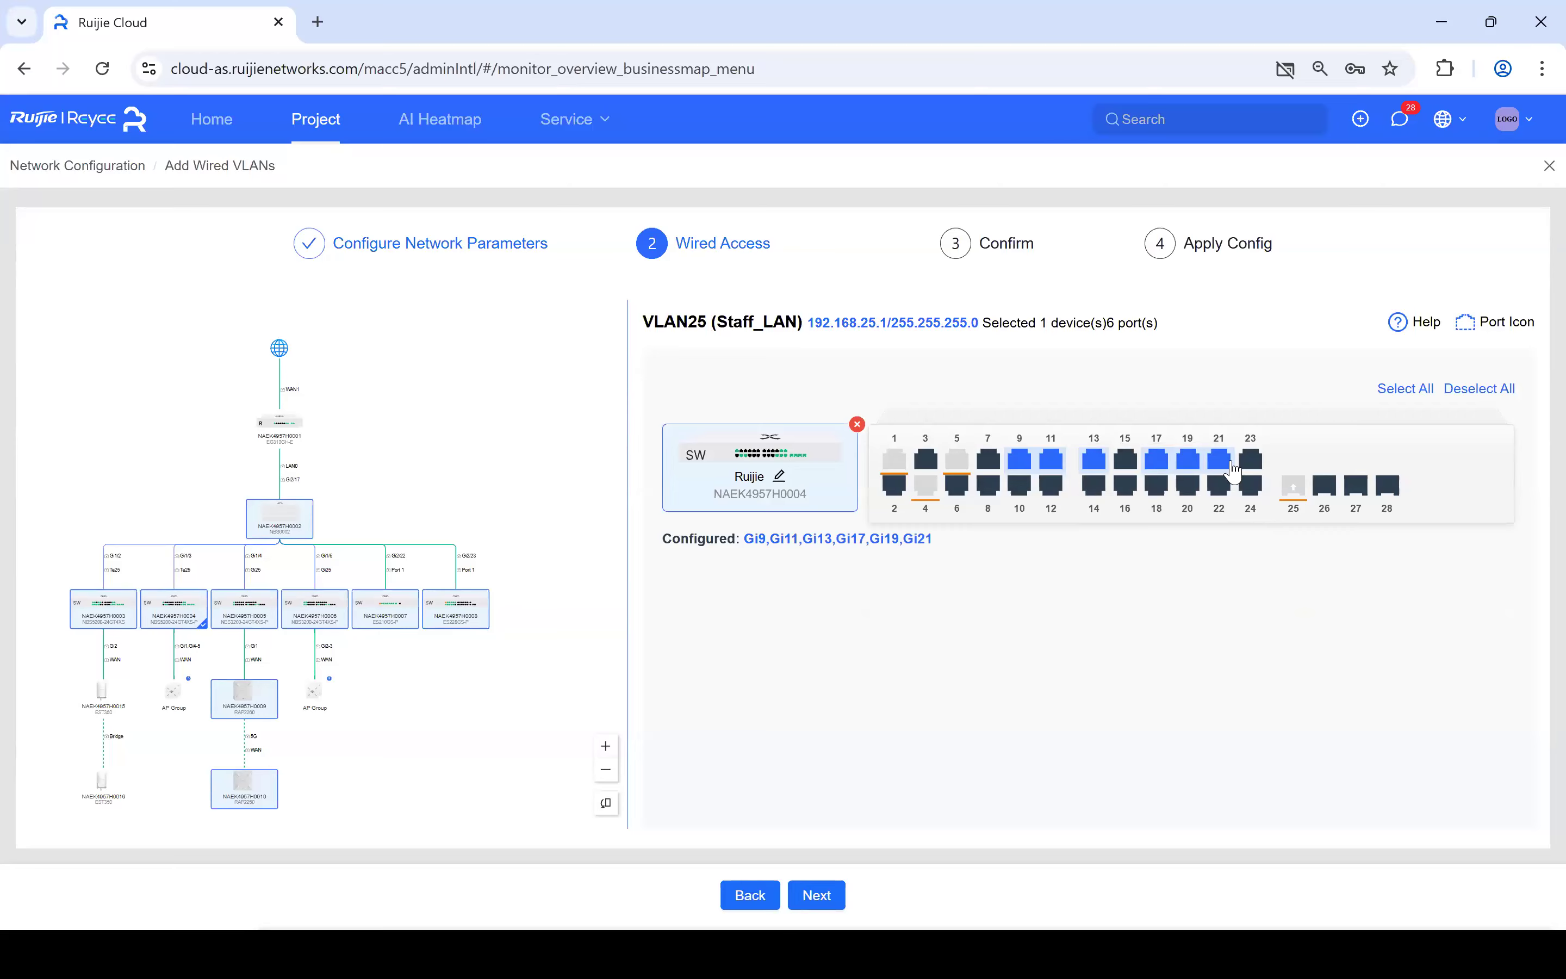
left_click(457, 626)
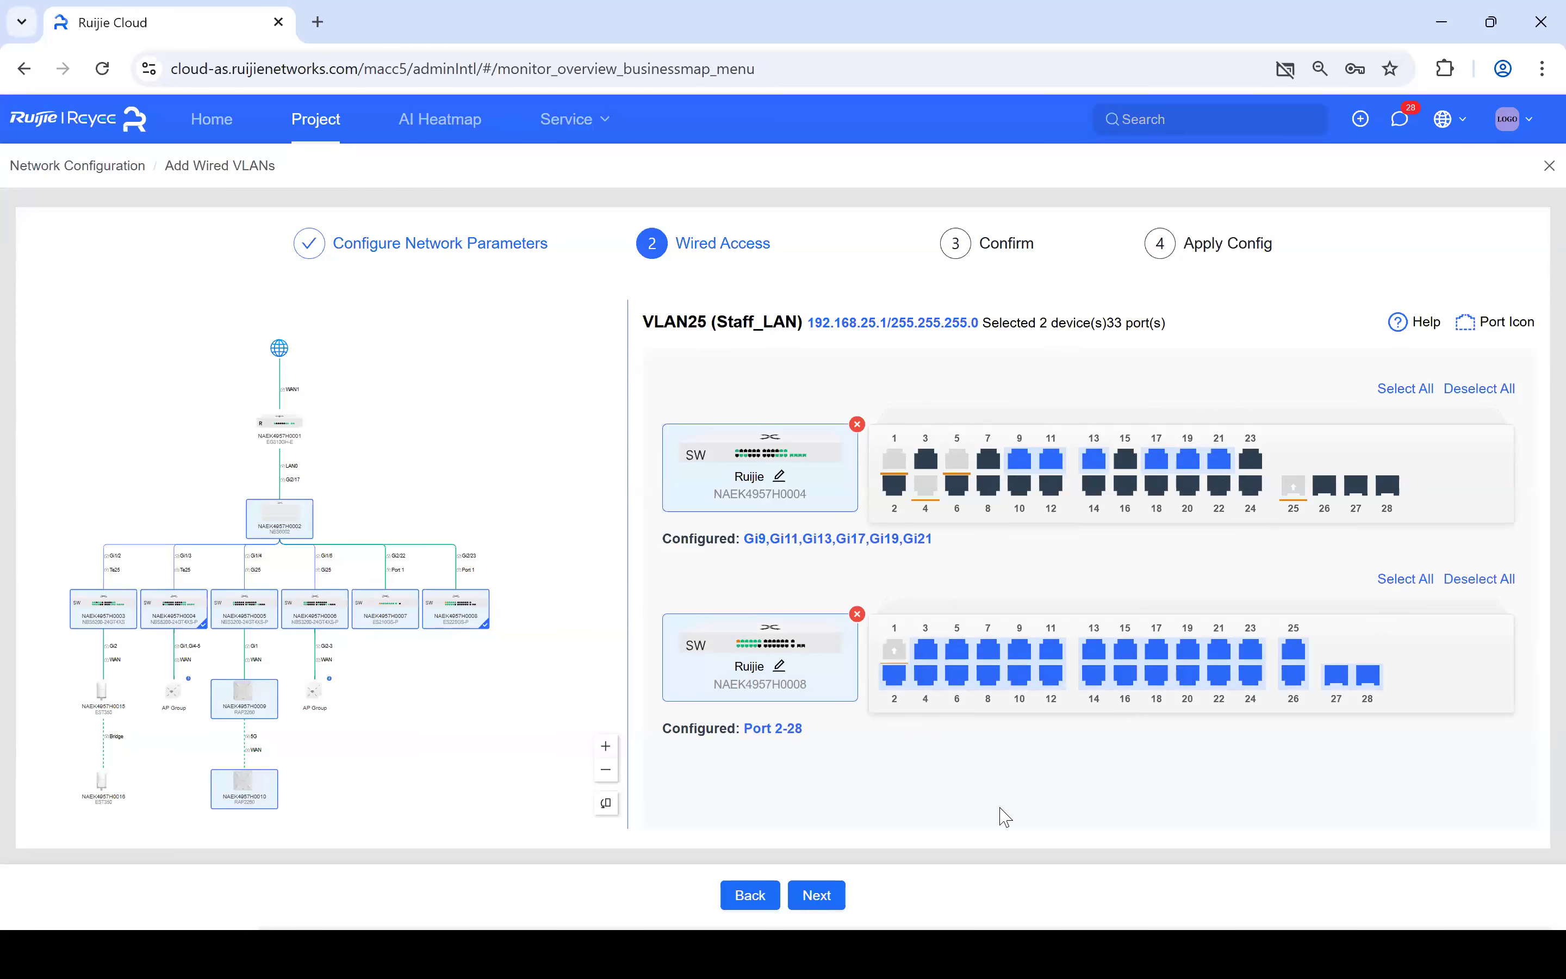
left_click(813, 892)
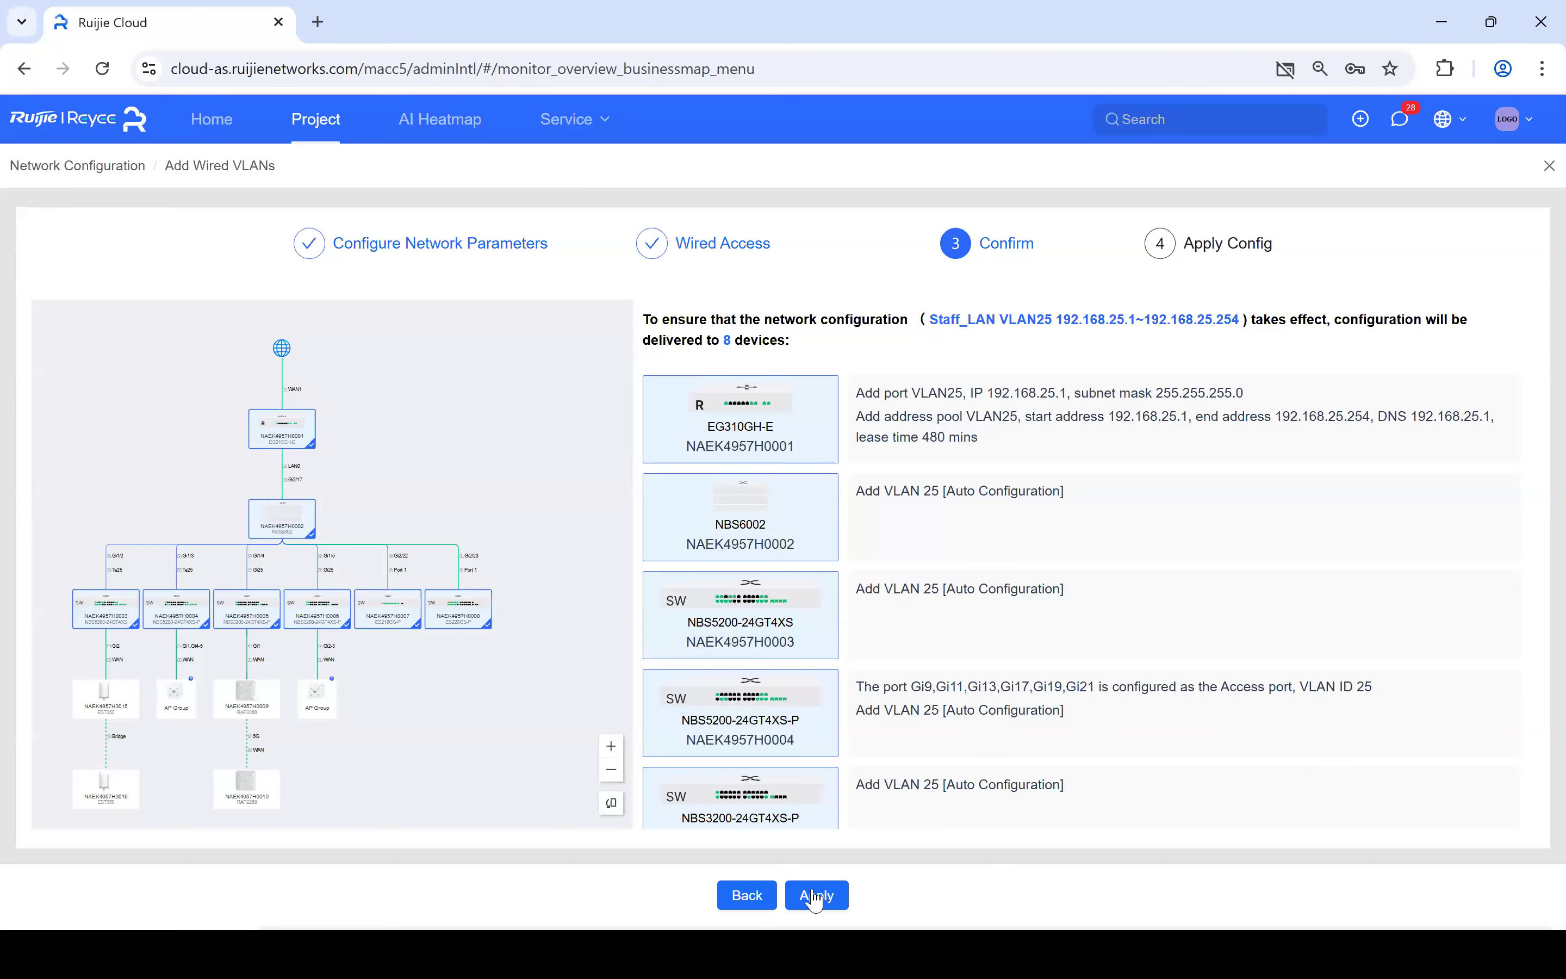
- Apply the Staff_LAN VLAN 25 configuration to SMB_GeneralDemo1
left_click(814, 898)
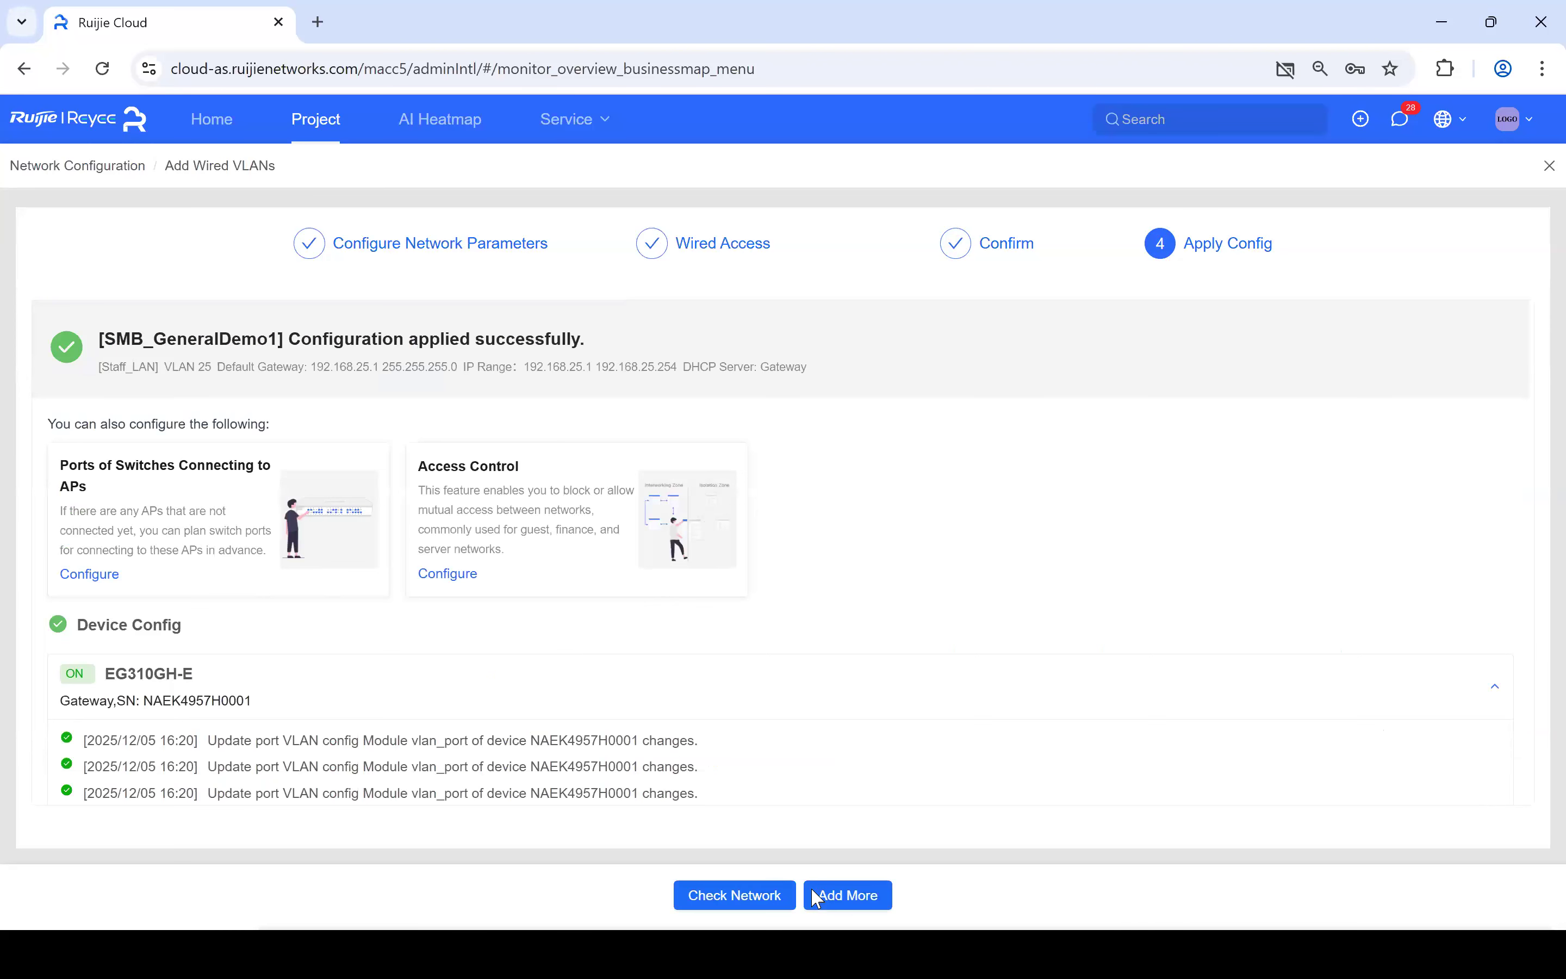
- Switch back to the PowerPoint slide show and advance to the Multi-WAN function slide
key("alt+Tab")
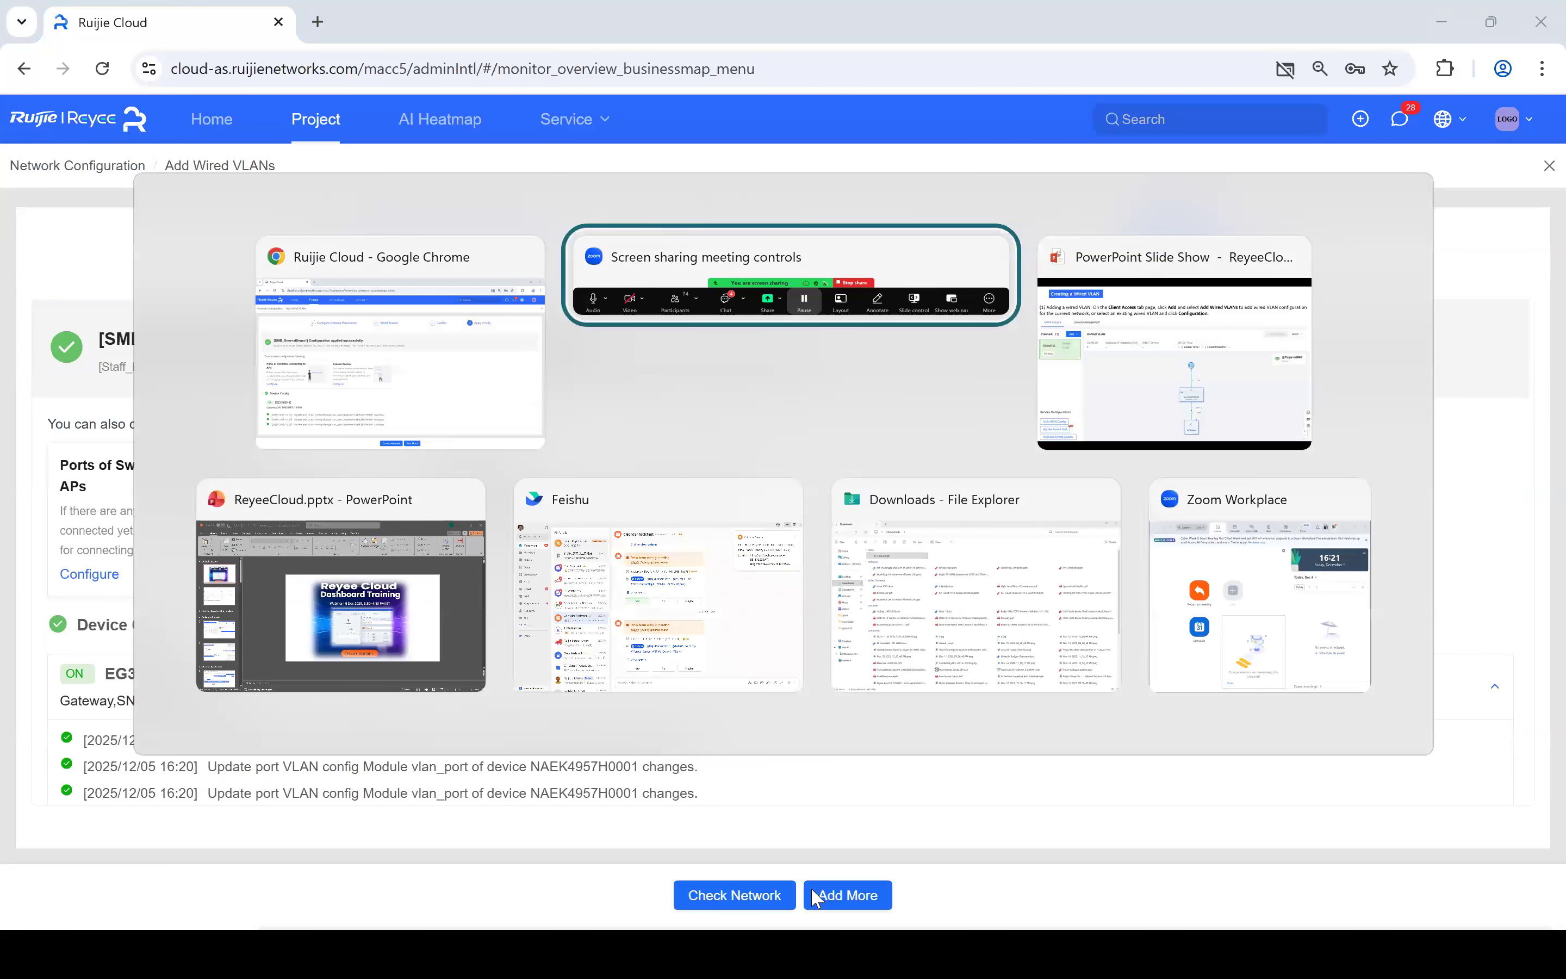
key("Tab")
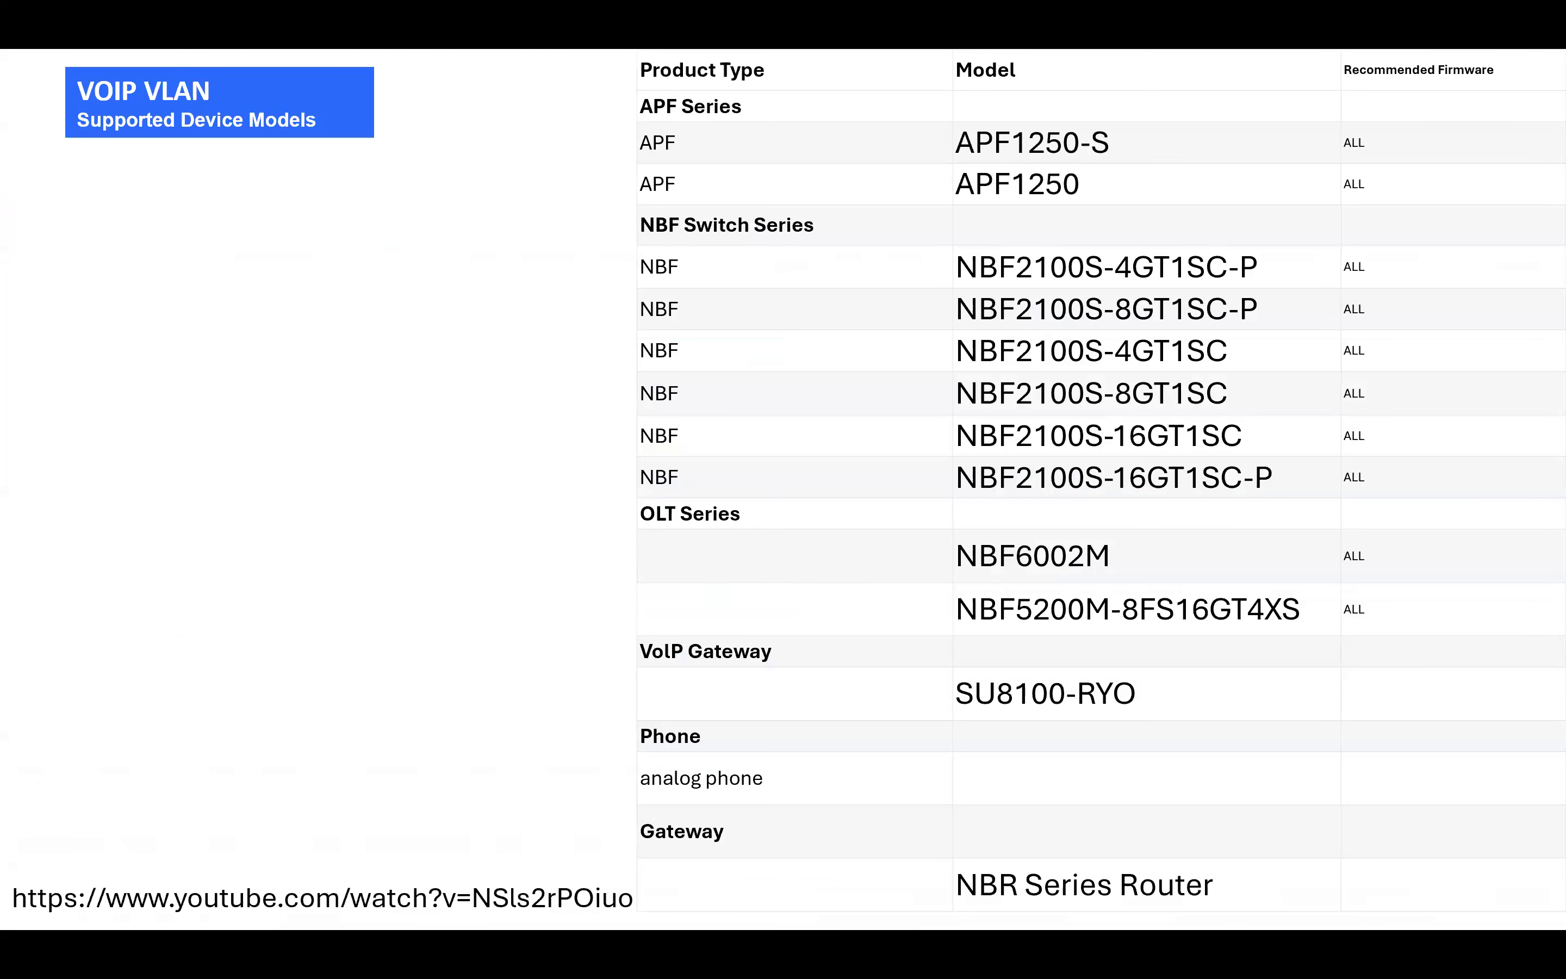
key("Right")
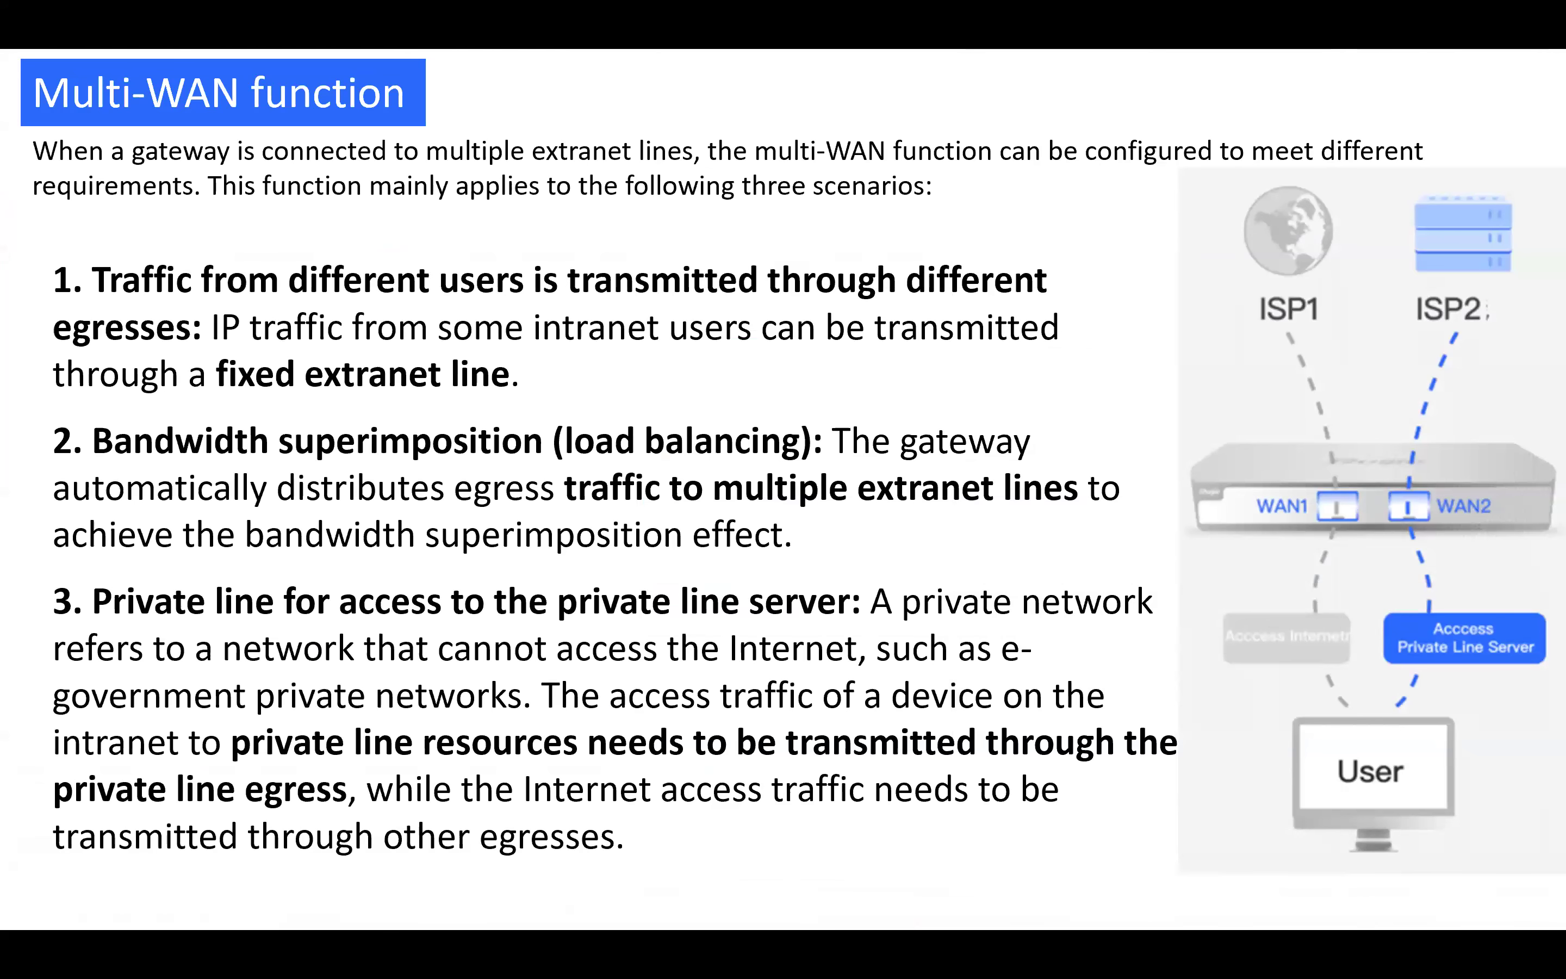
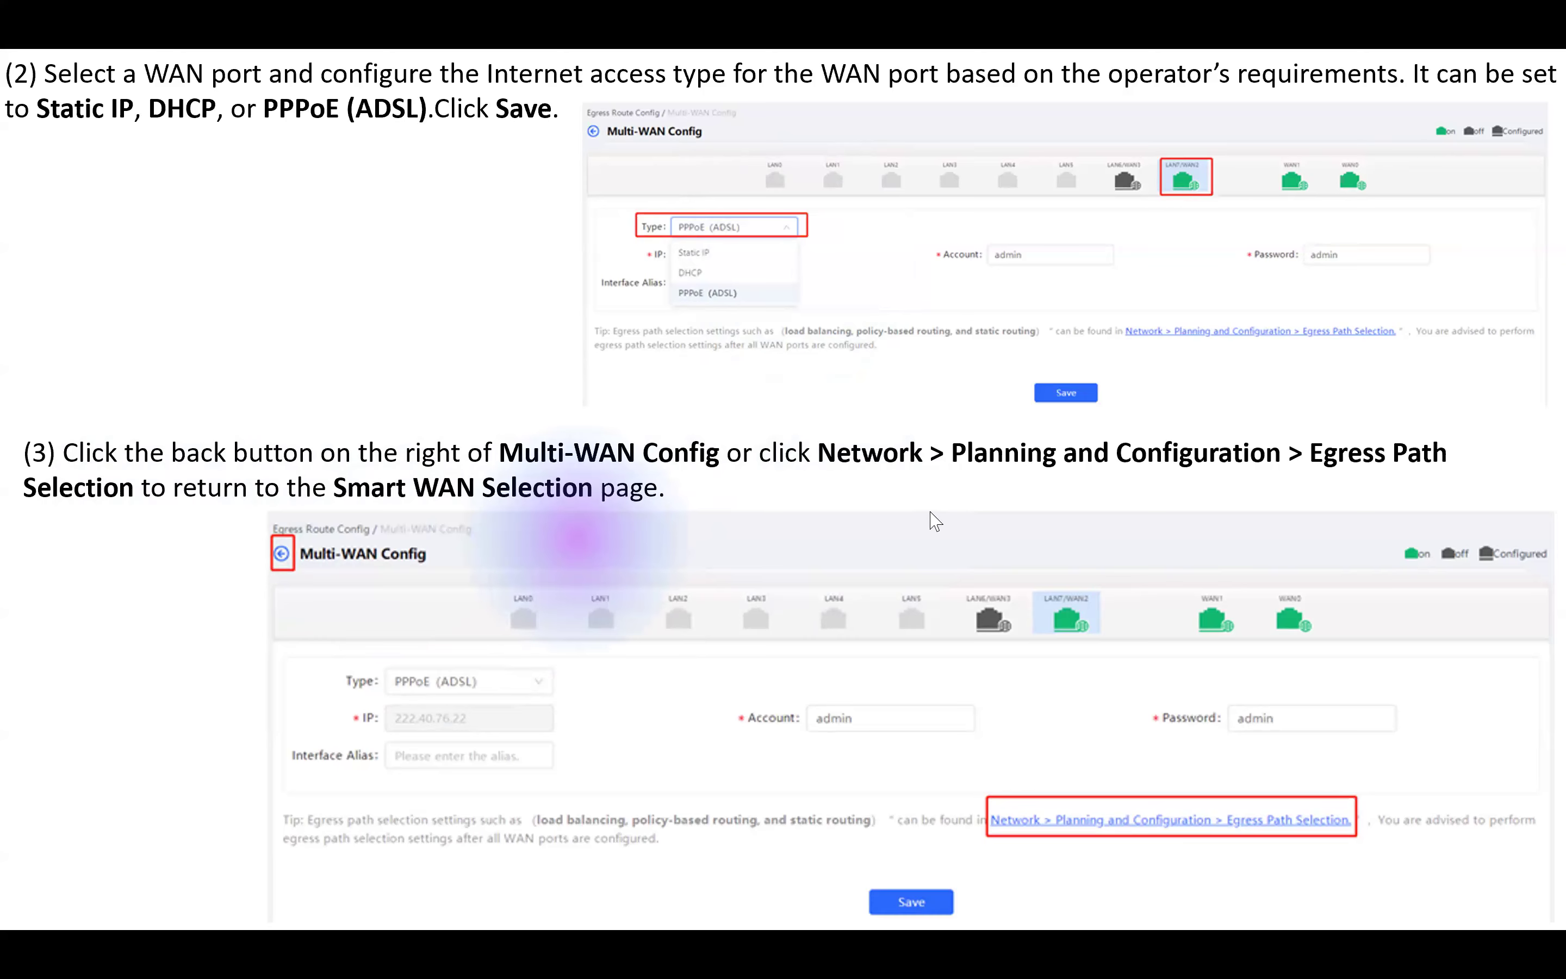
- Leave the Multi-WAN slide show and switch to the Chrome Ruijie Cloud window
key("super")
key("super")
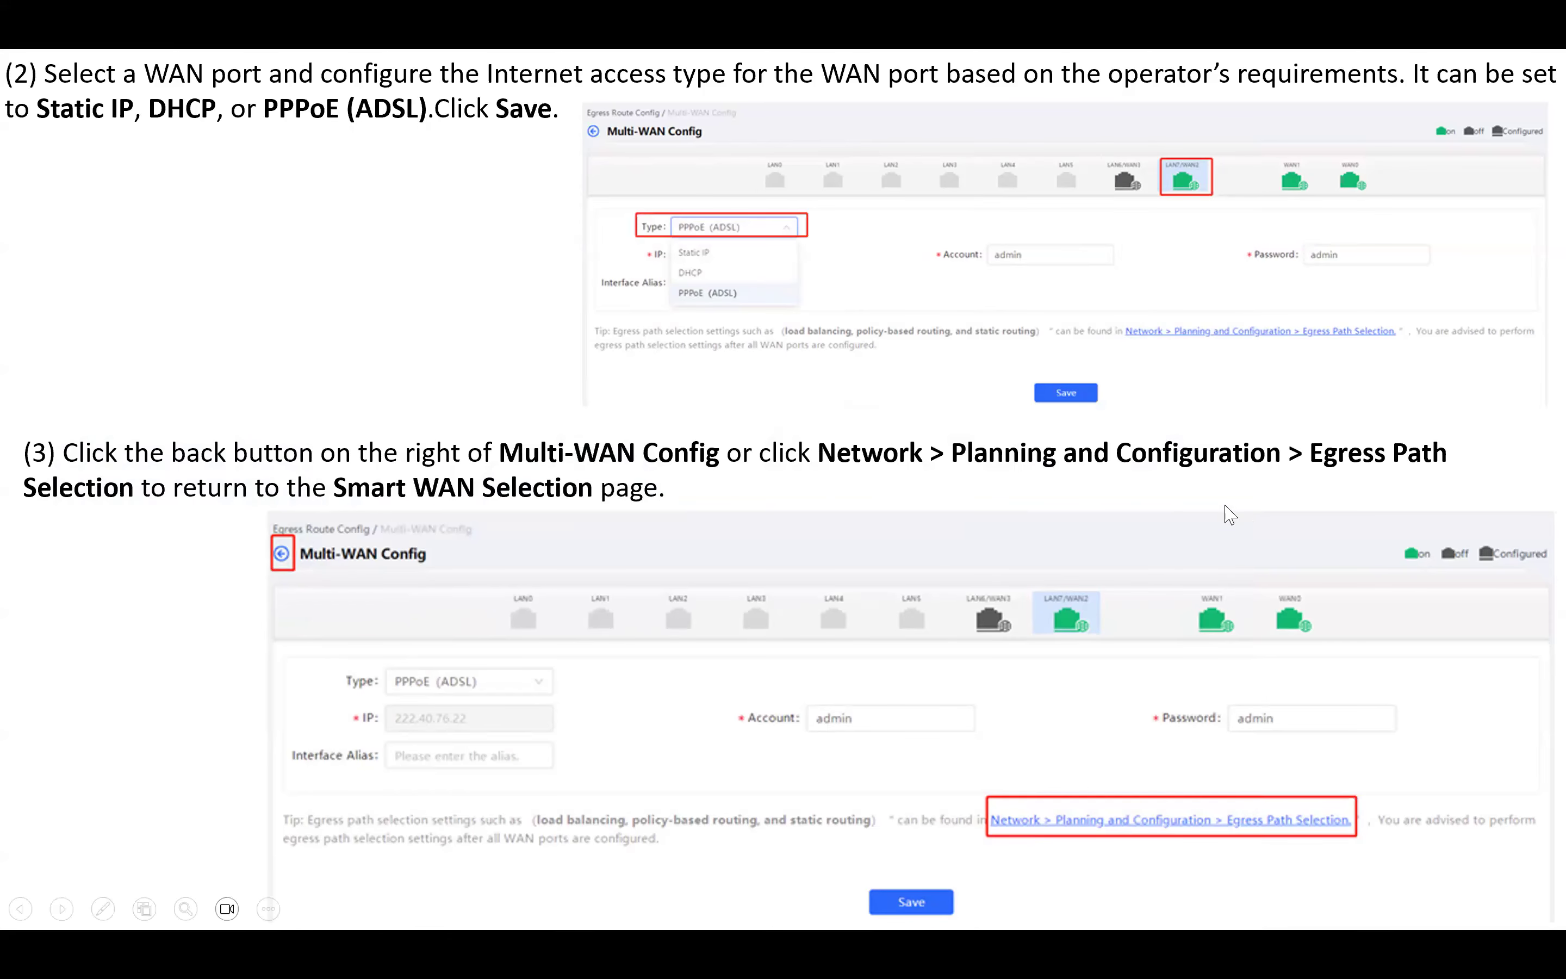
key("alt+Tab")
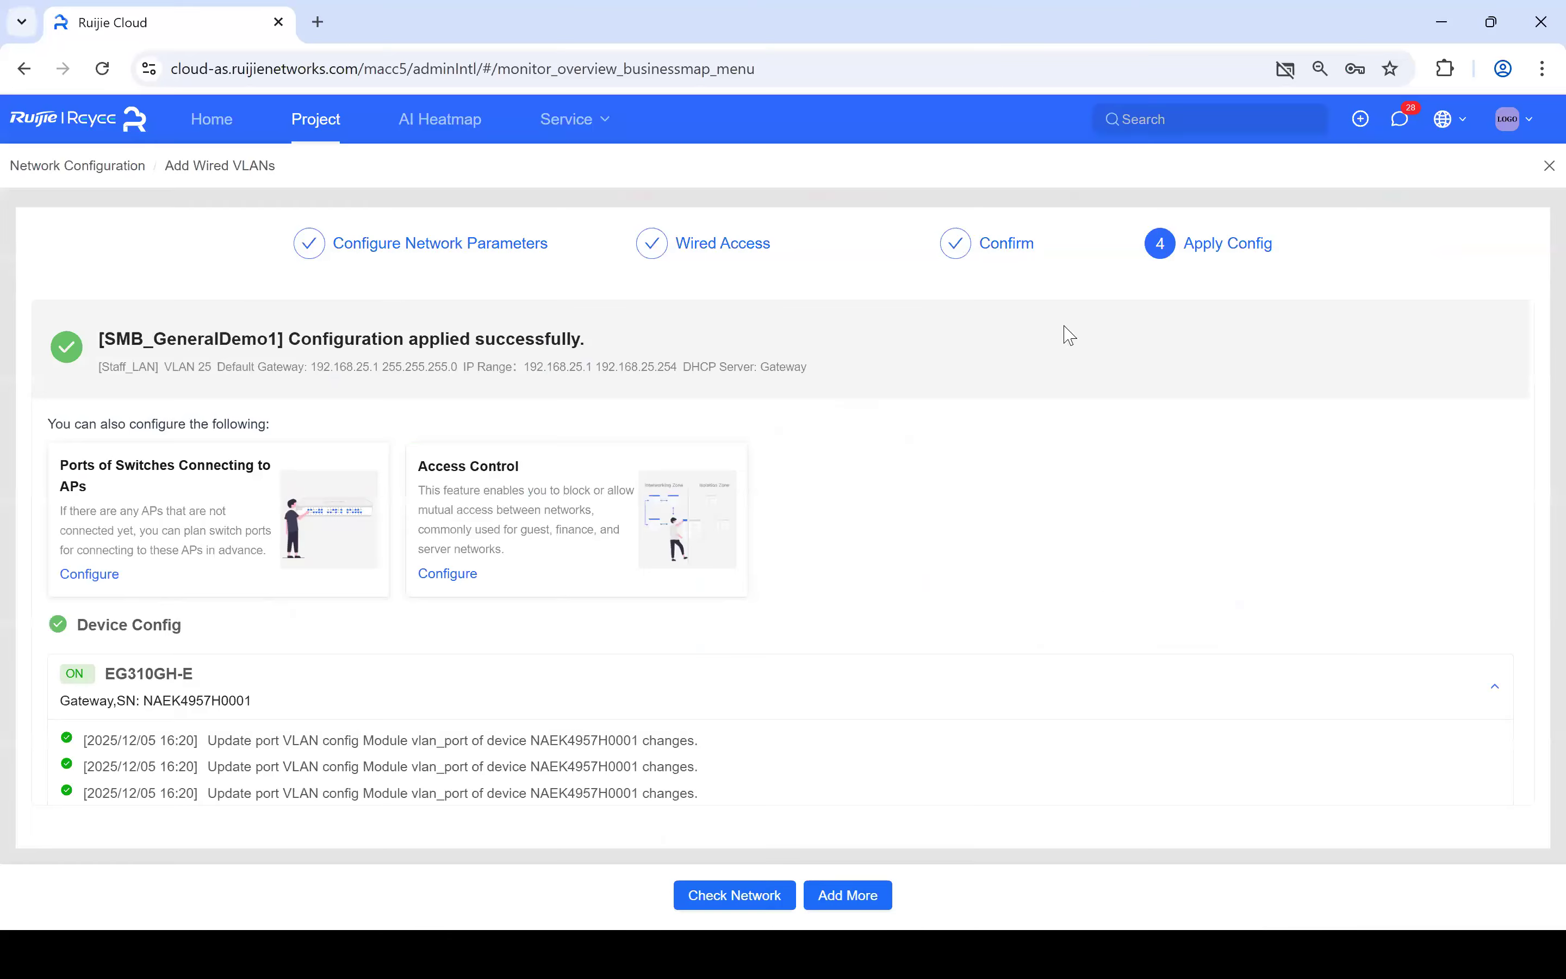
- Close the Apply Config wizard and open Network-Wide > Multi-WAN Smart WAN Selection
left_click(1543, 171)
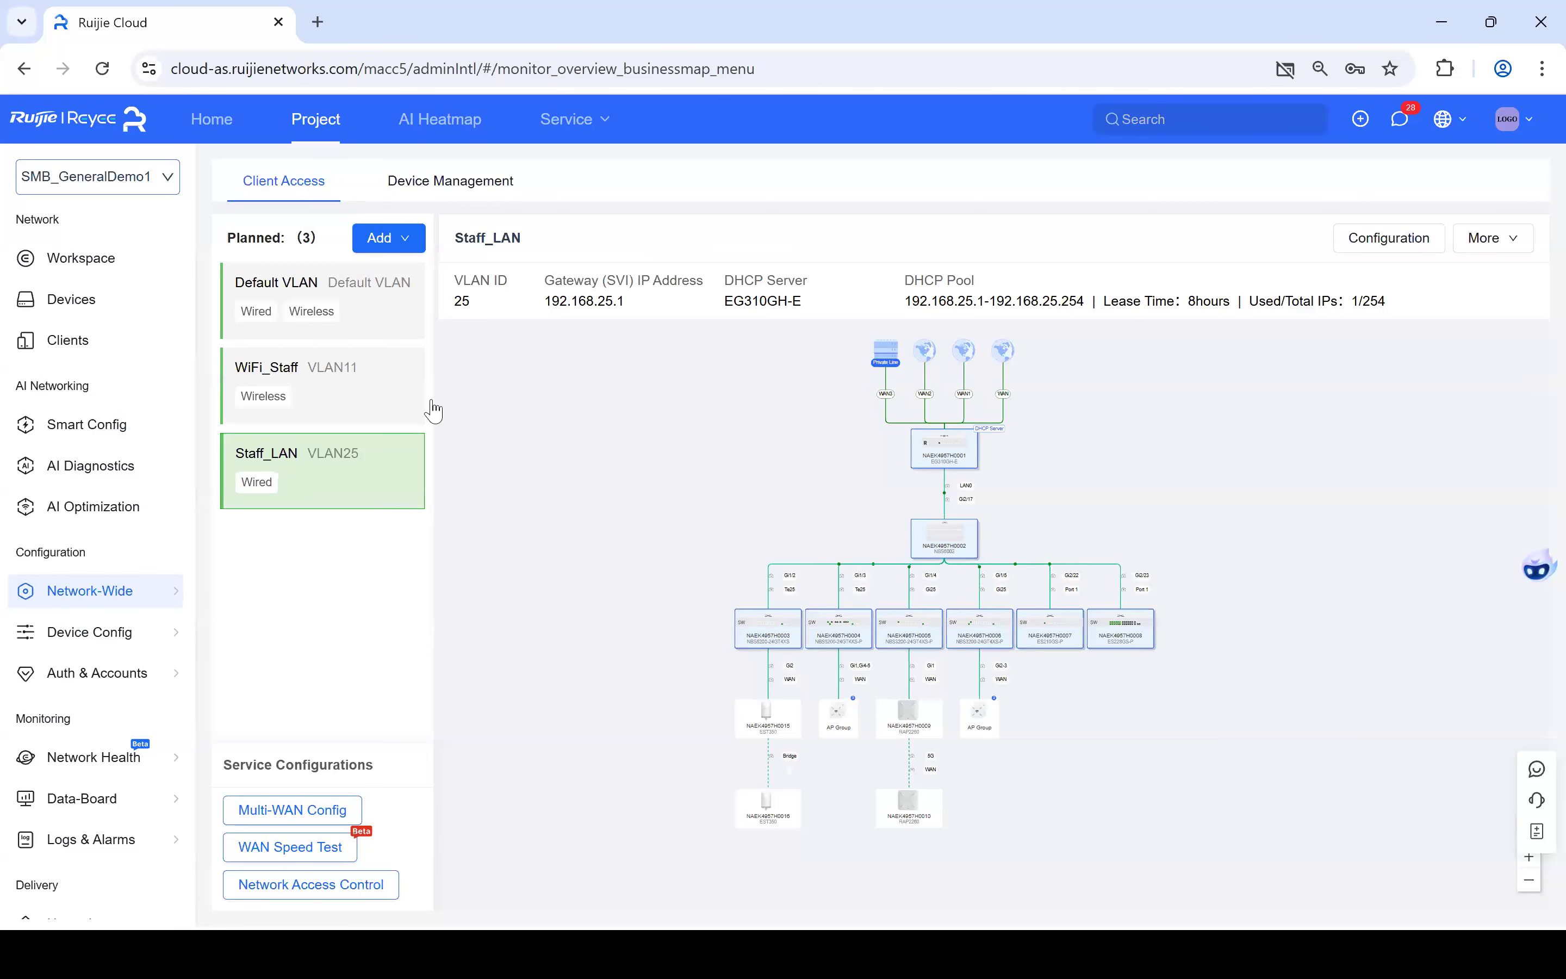
left_click(96, 608)
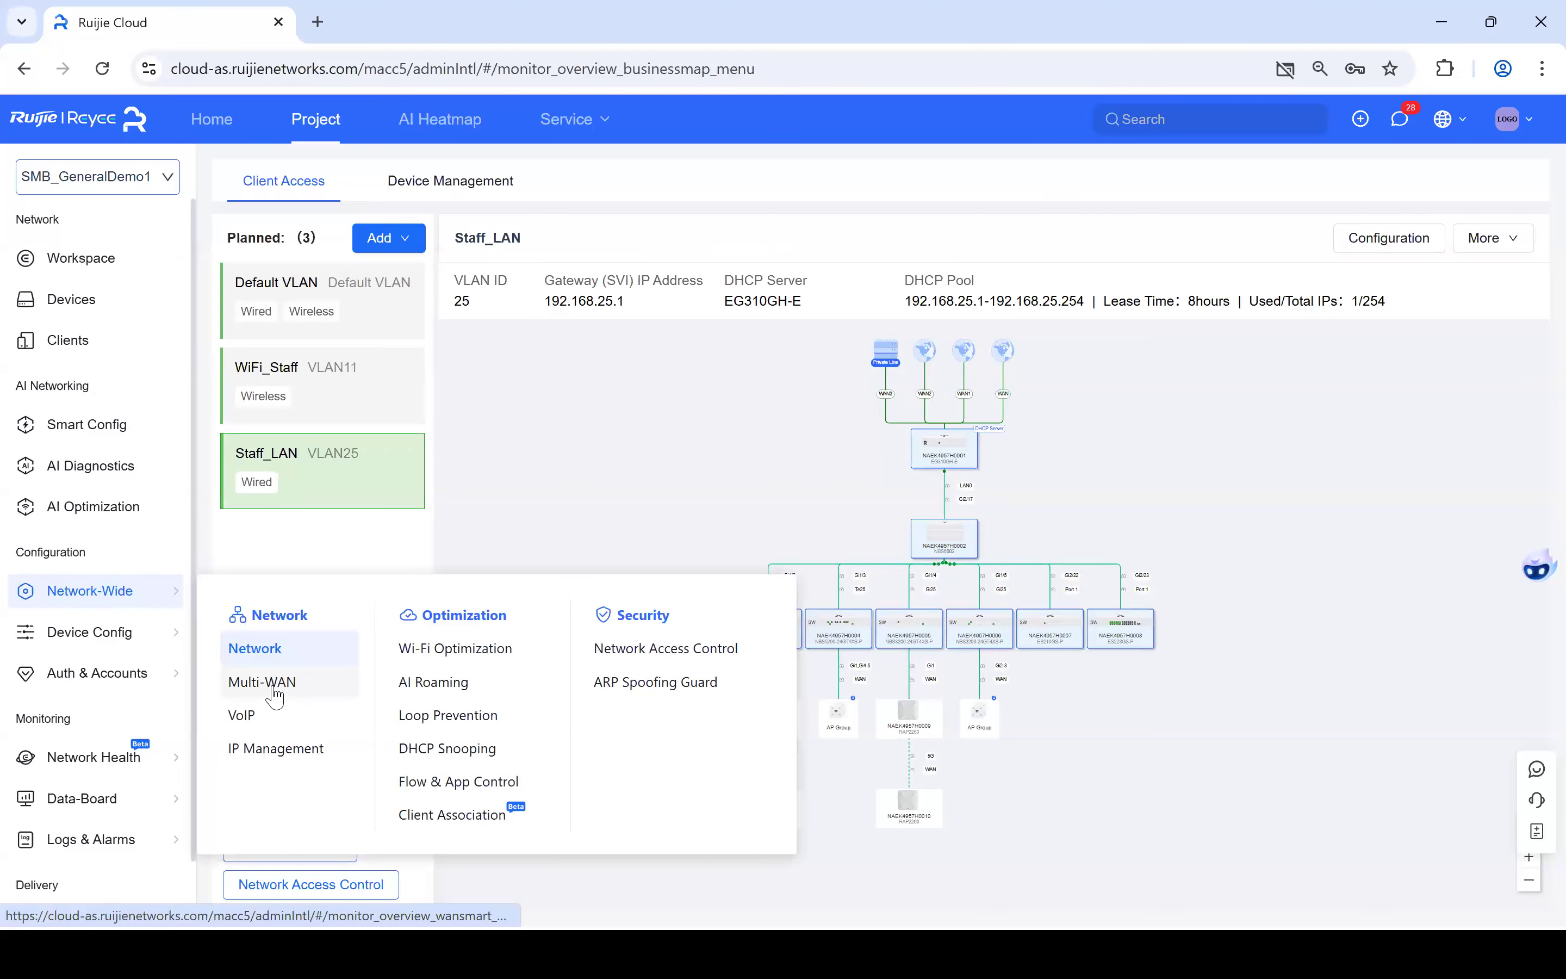
left_click(275, 692)
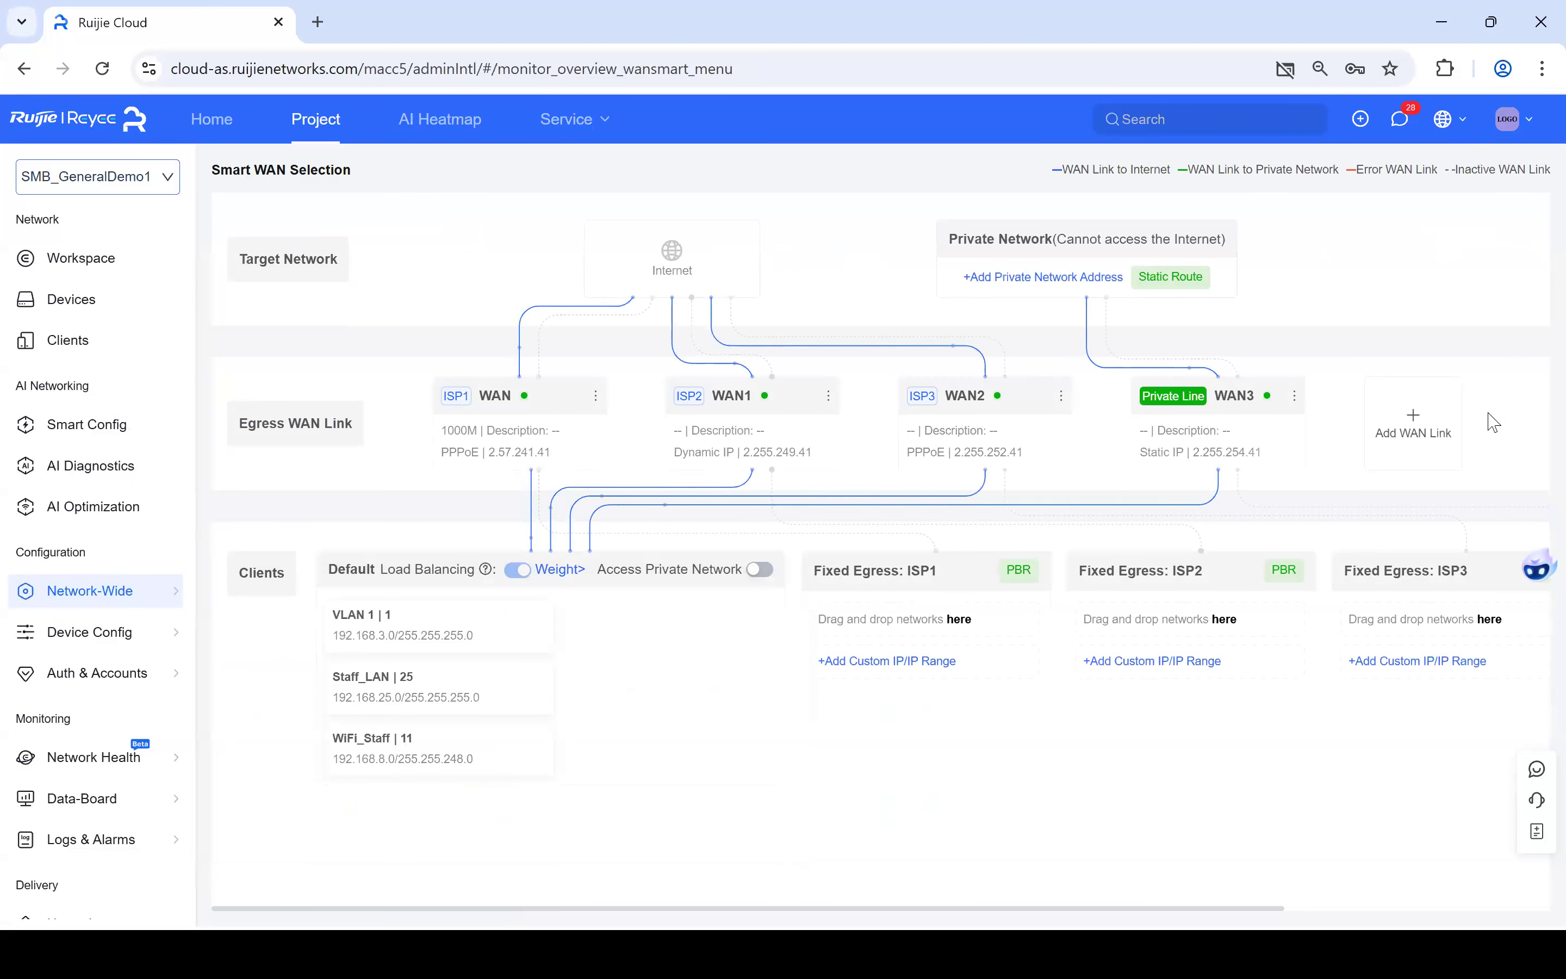
left_click(1412, 433)
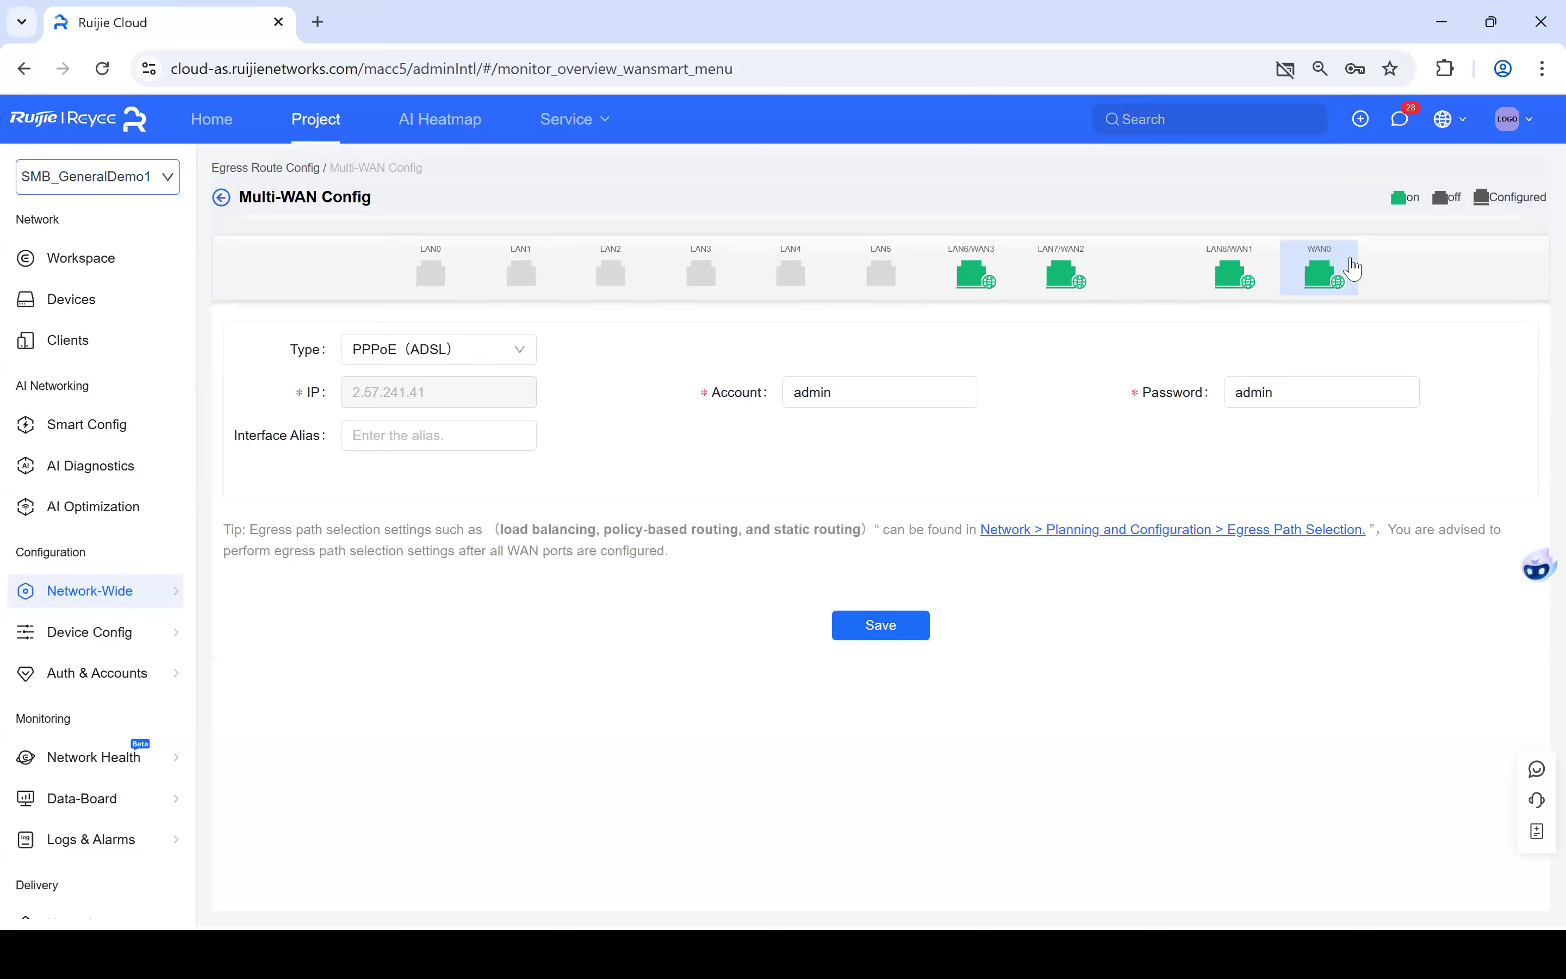
left_click(1364, 402)
left_click(511, 364)
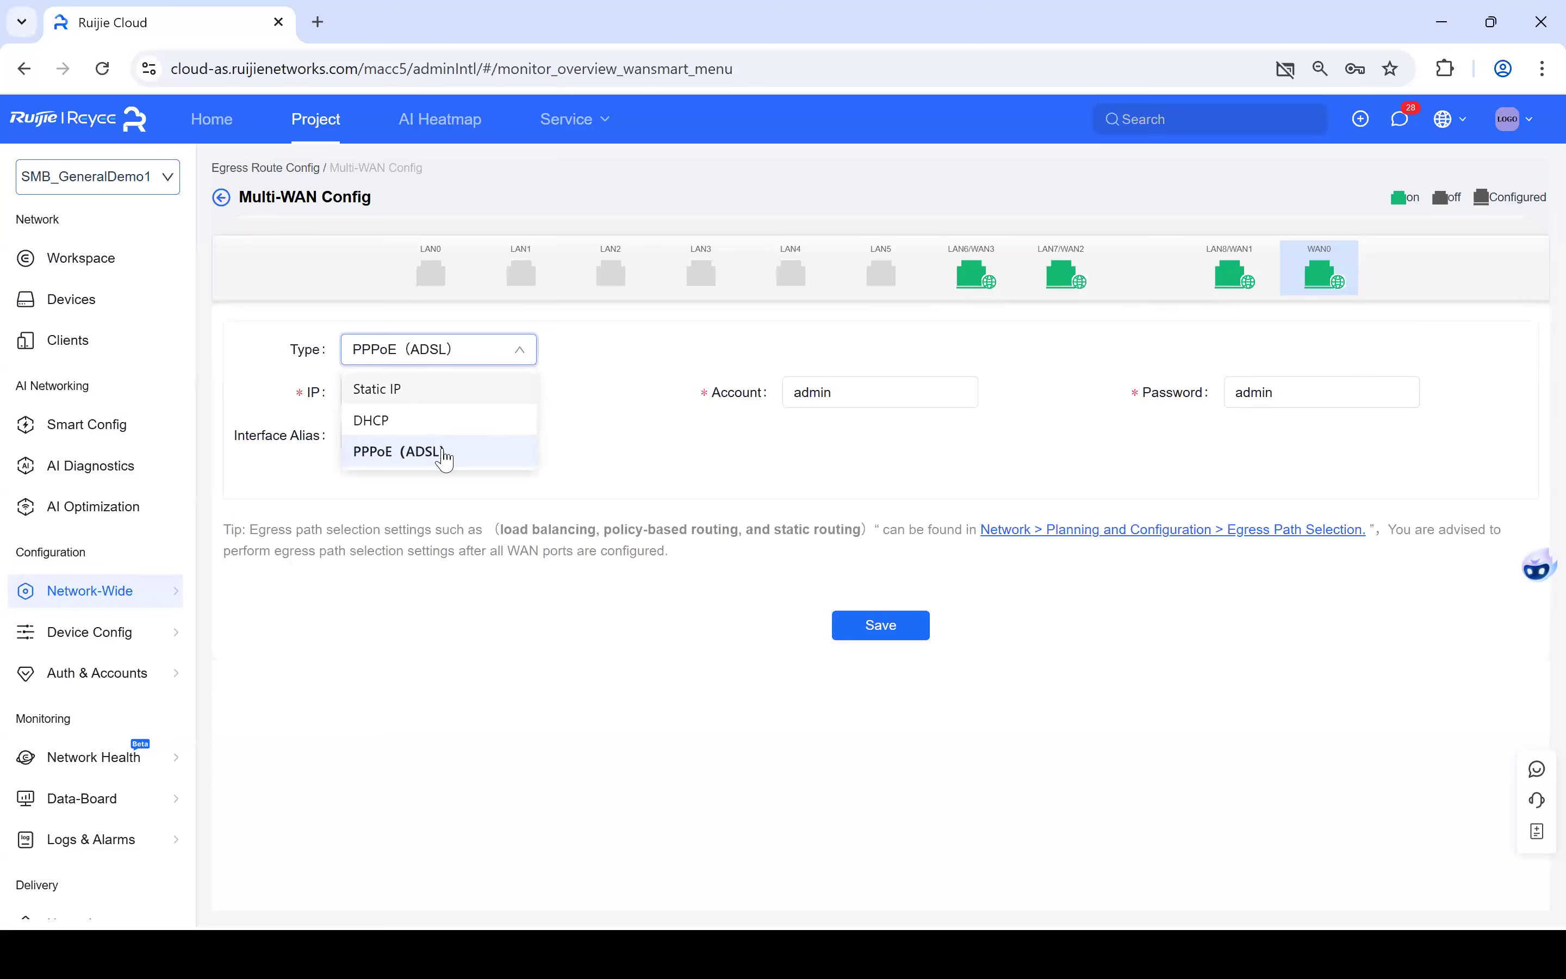
left_click(660, 477)
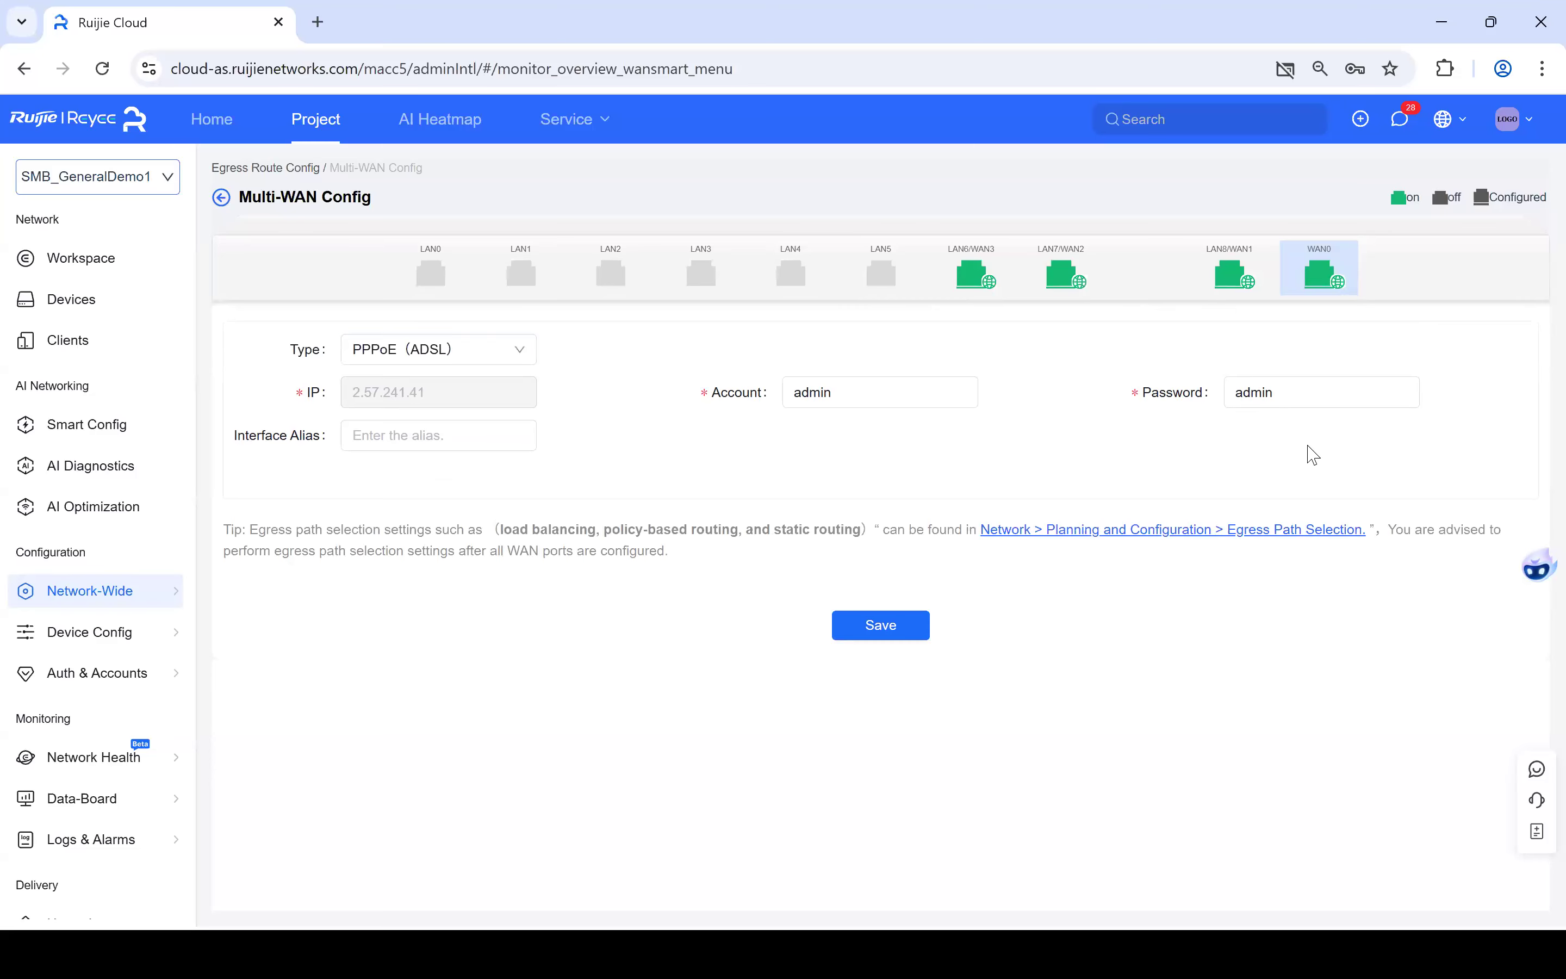
left_click(362, 445)
left_click(582, 452)
left_click(222, 202)
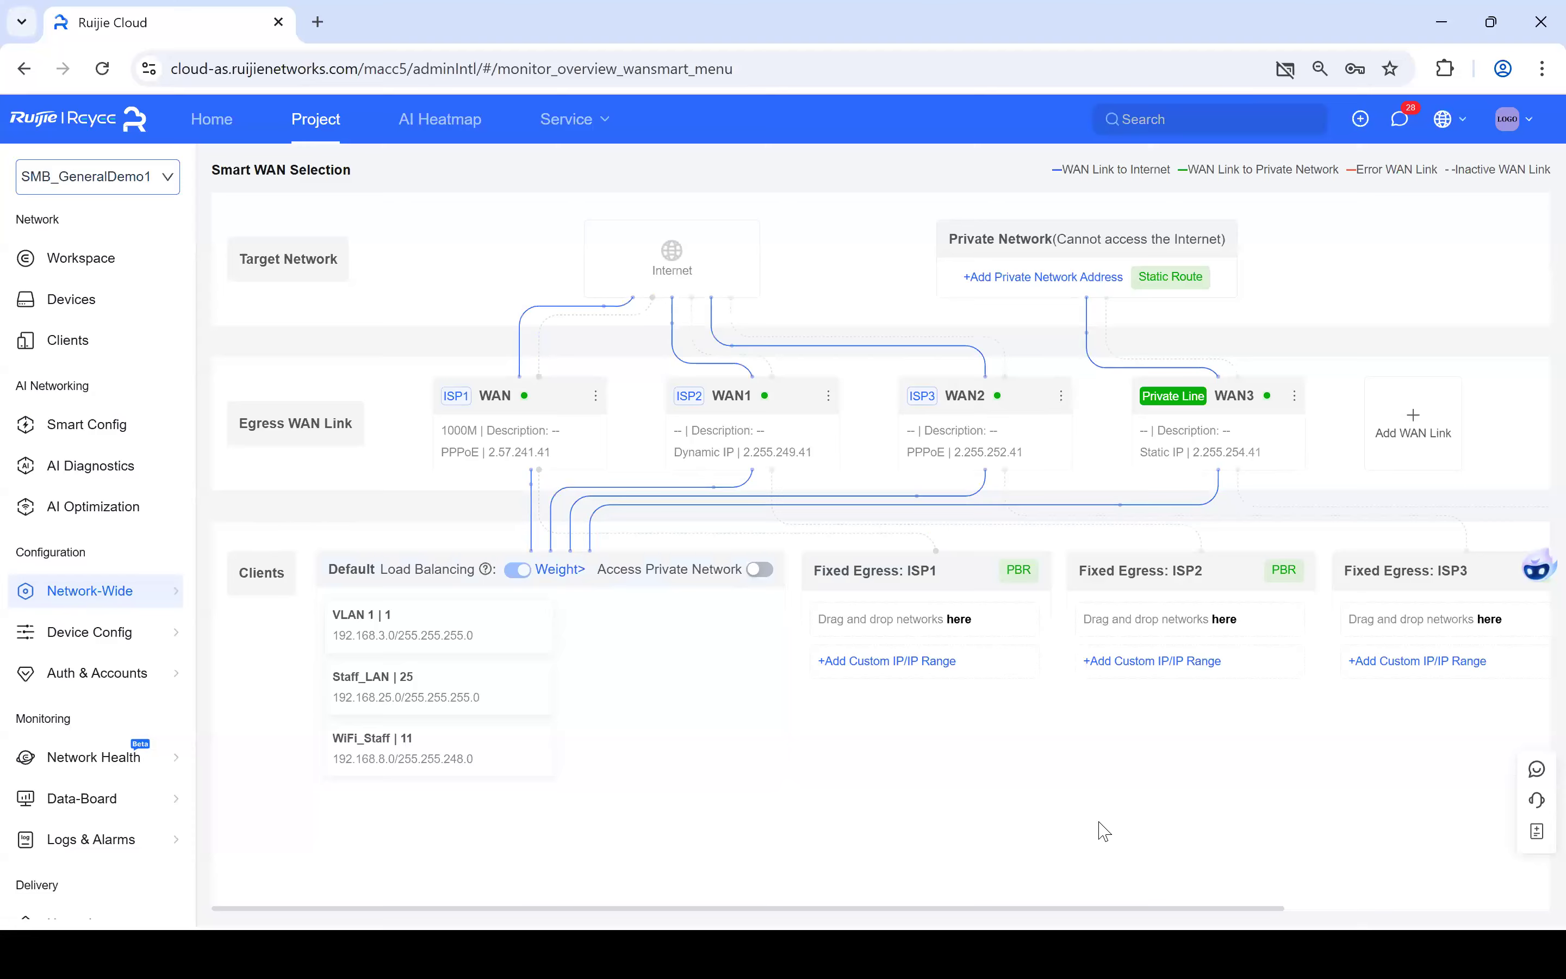
- Return to PowerPoint and advance past the load-balancing weights slide to the different-ISP-lines slide
key("alt+Tab")
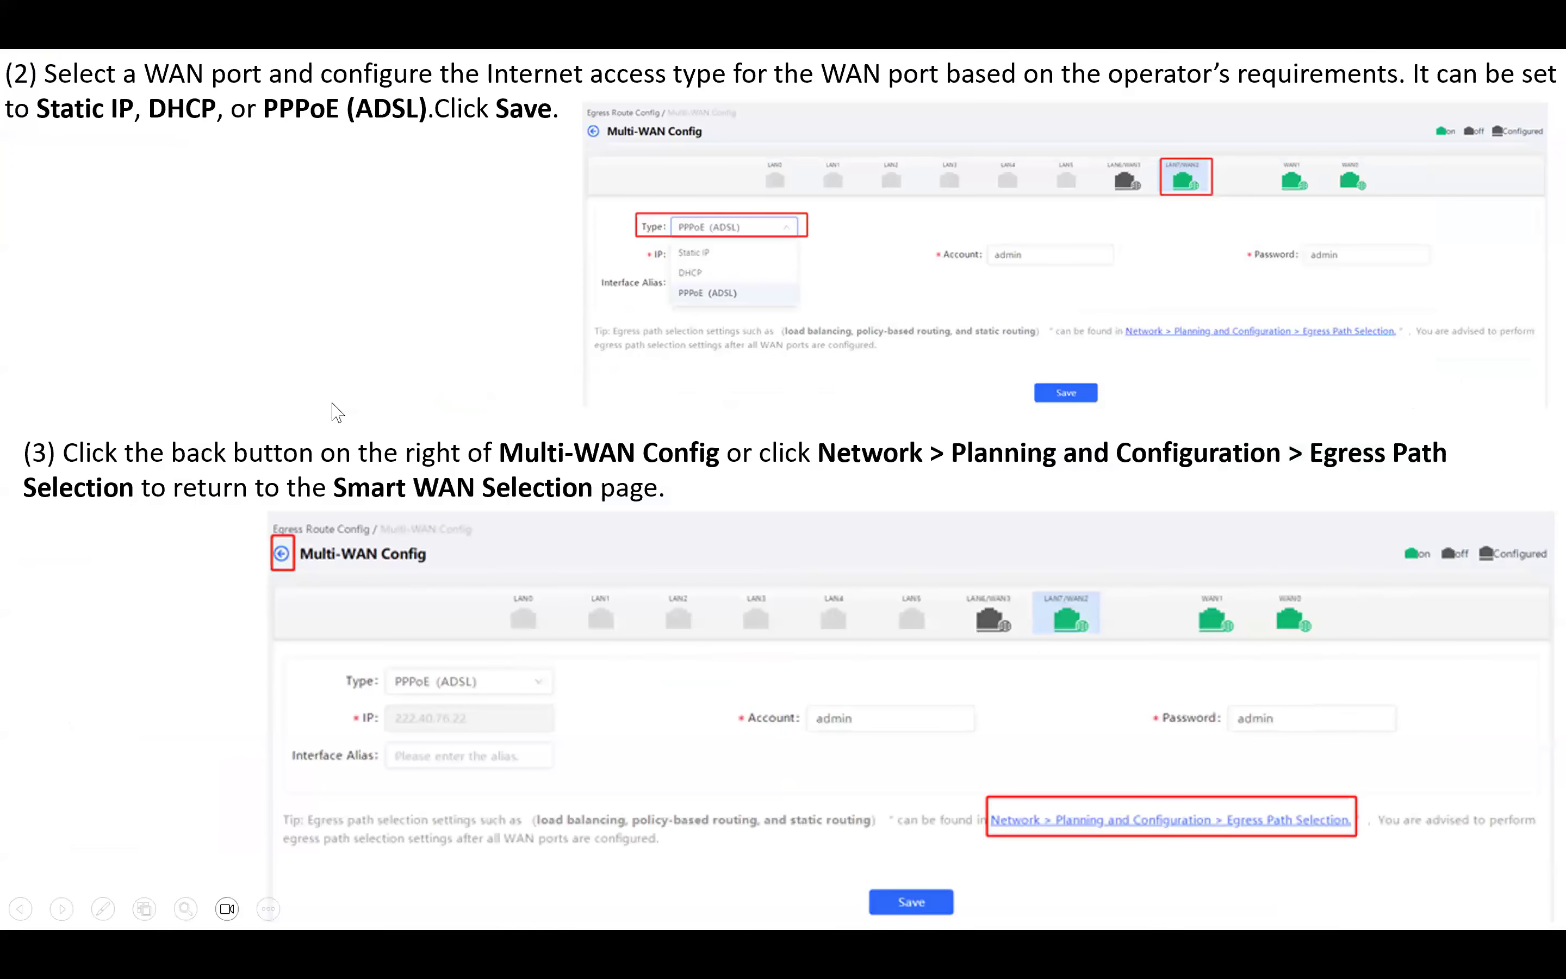
left_click(332, 403)
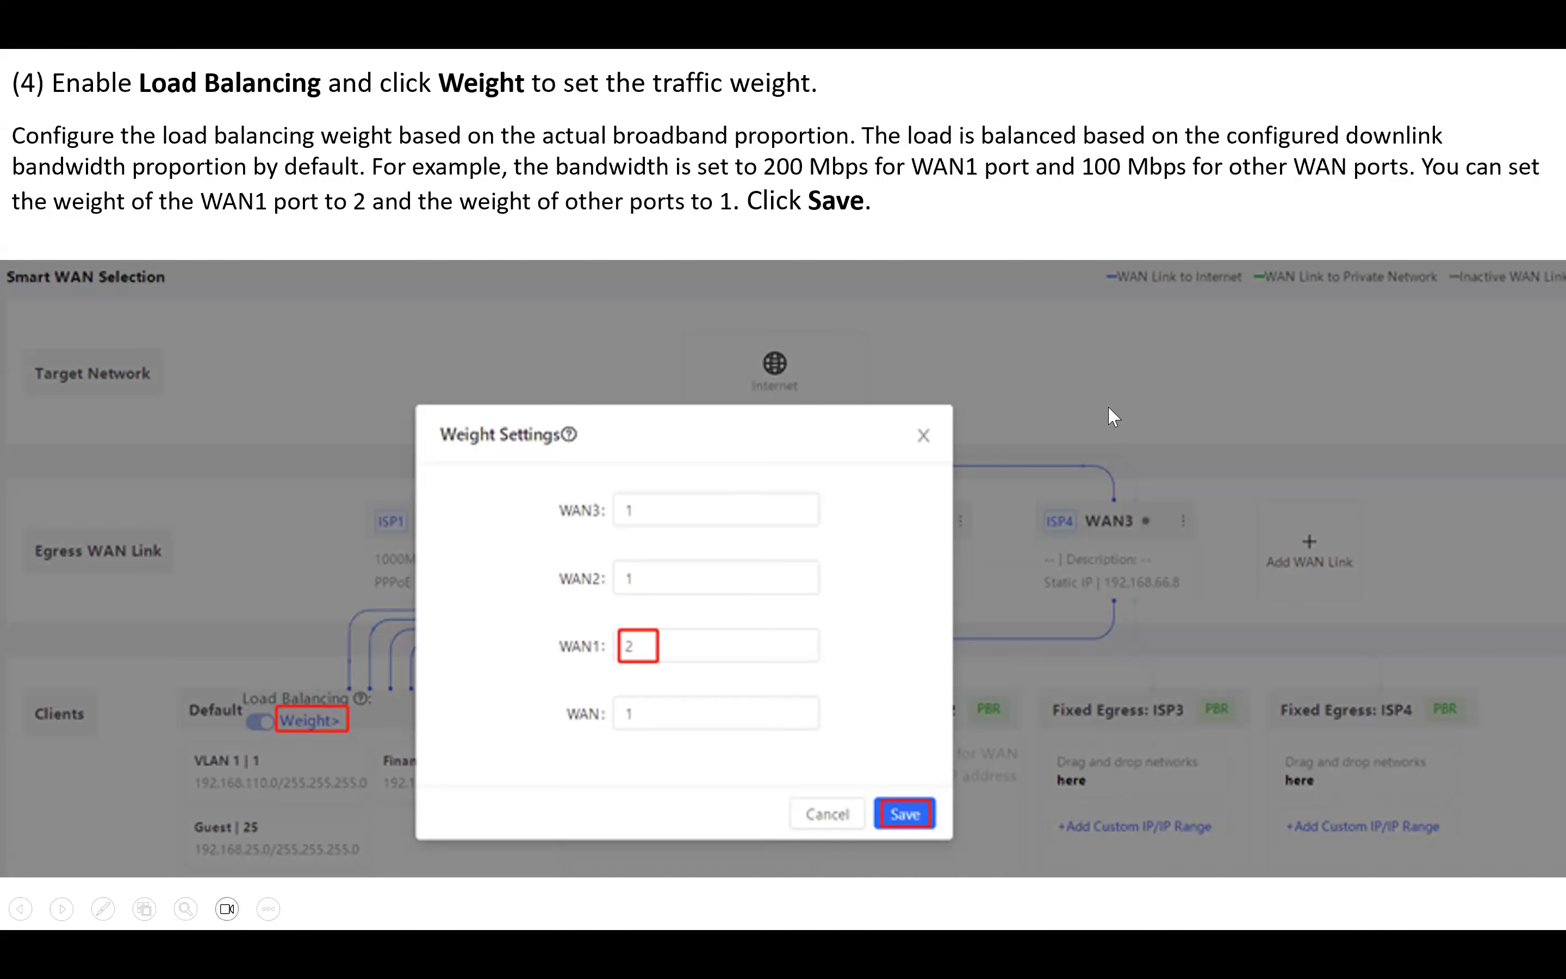
key("Right")
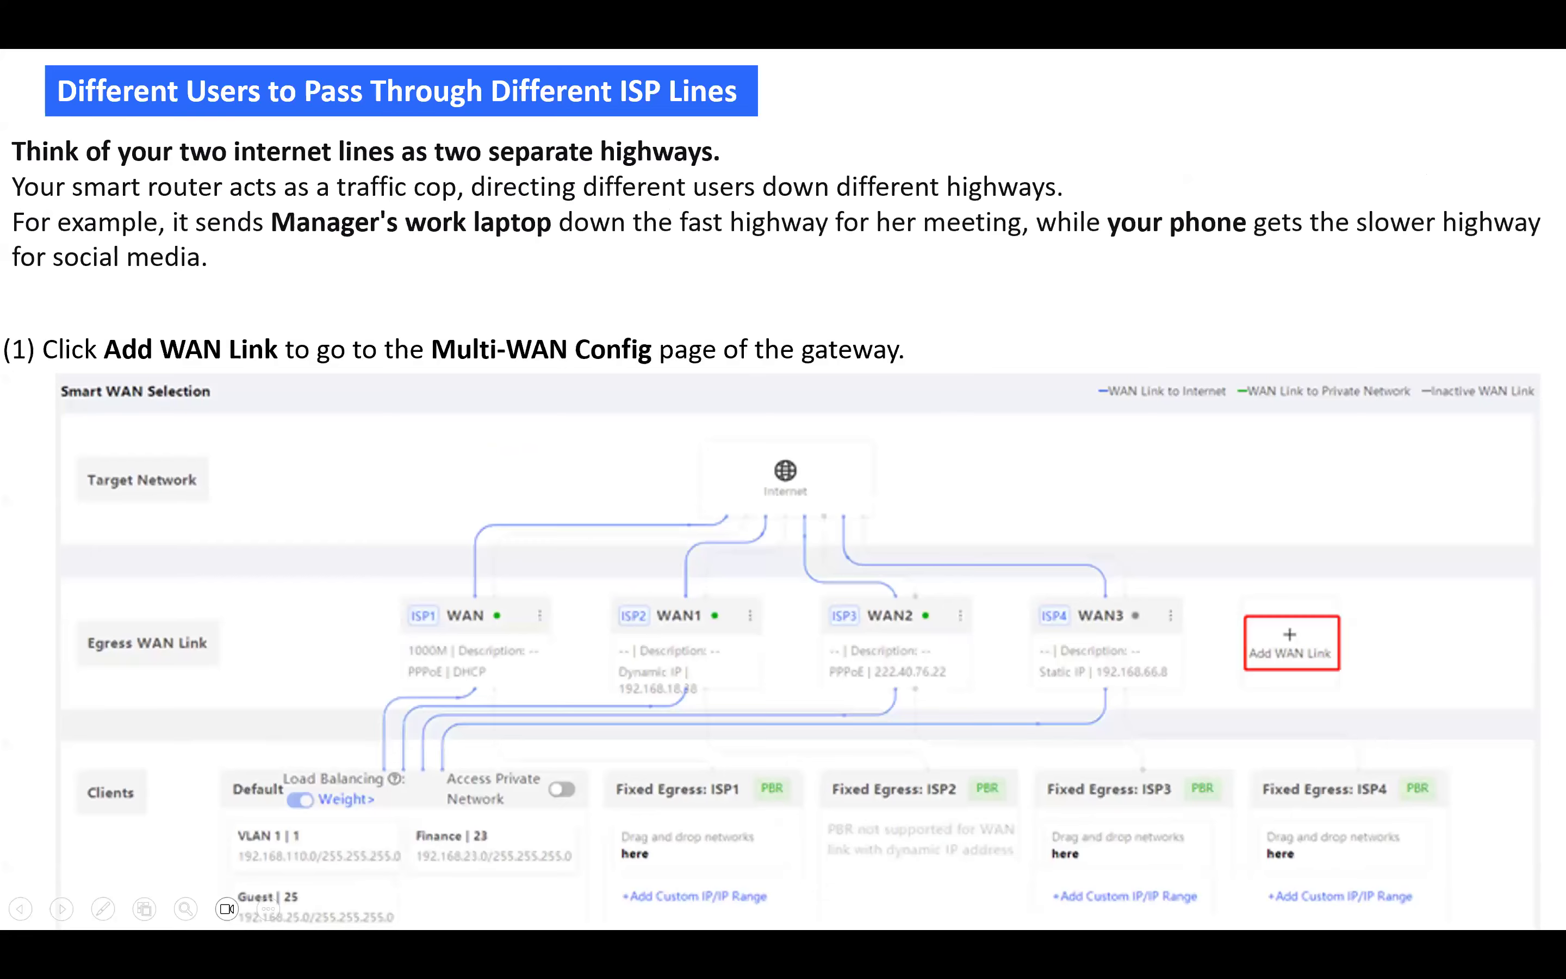